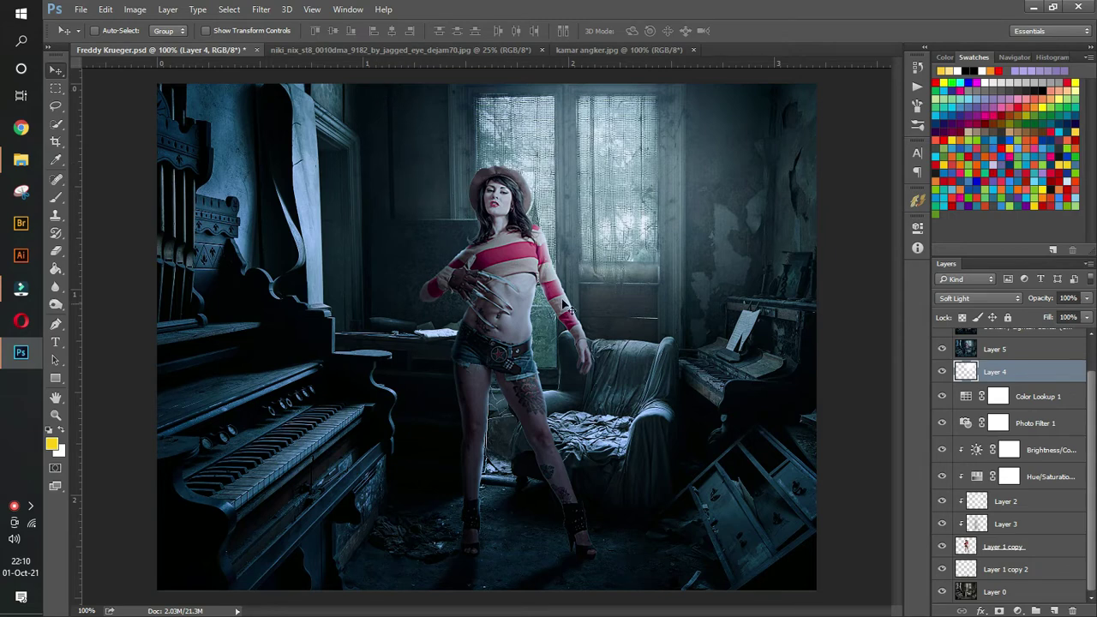
# Review the source model photo, the abandoned room photo, and the finished Freddy Krueger composite with its layers
pyautogui.click(469, 51)
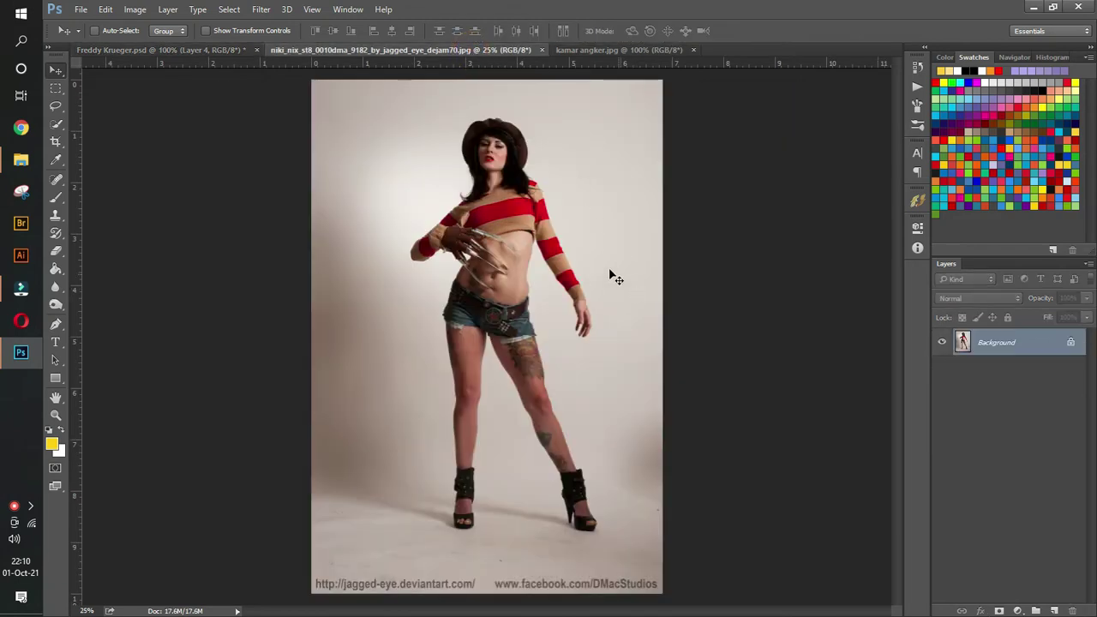
pyautogui.click(632, 51)
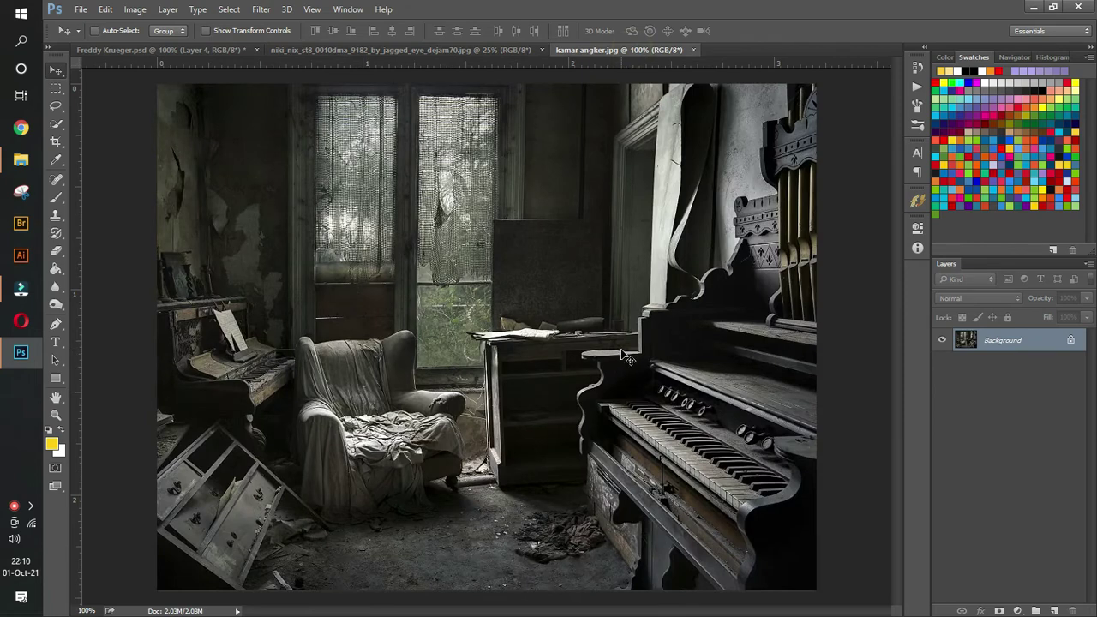
pyautogui.click(409, 51)
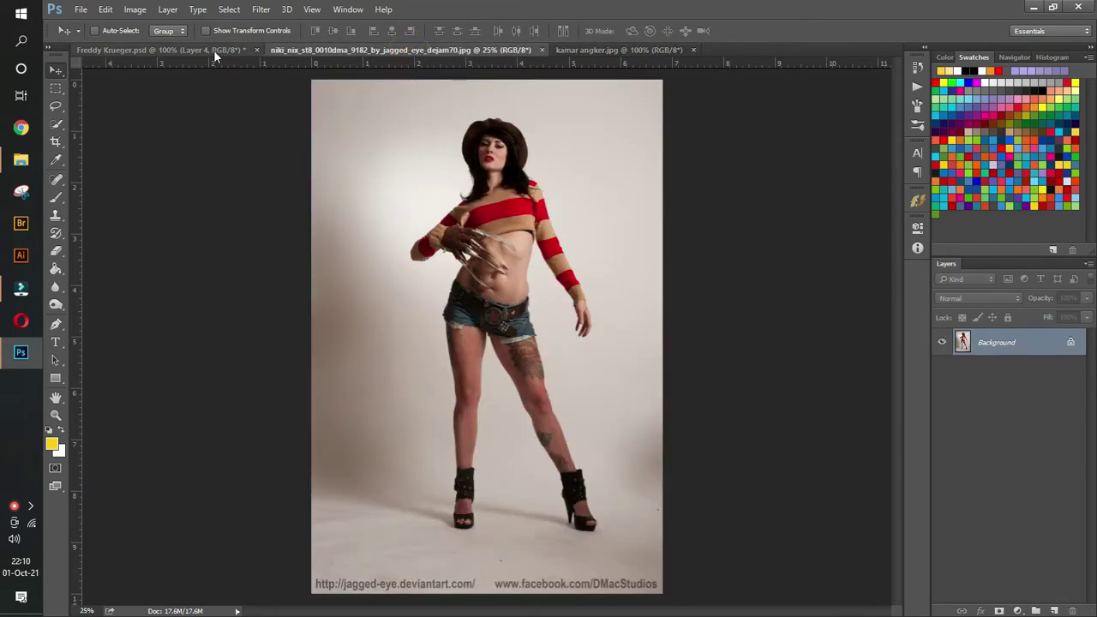
pyautogui.click(213, 50)
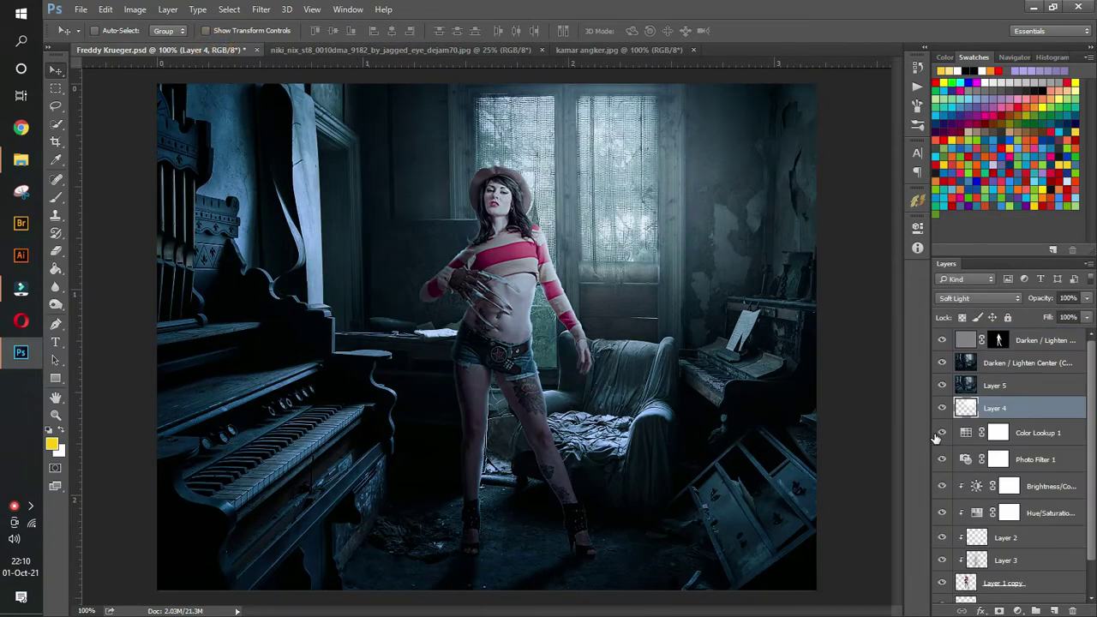
pyautogui.scroll(-2, 1033, 438)
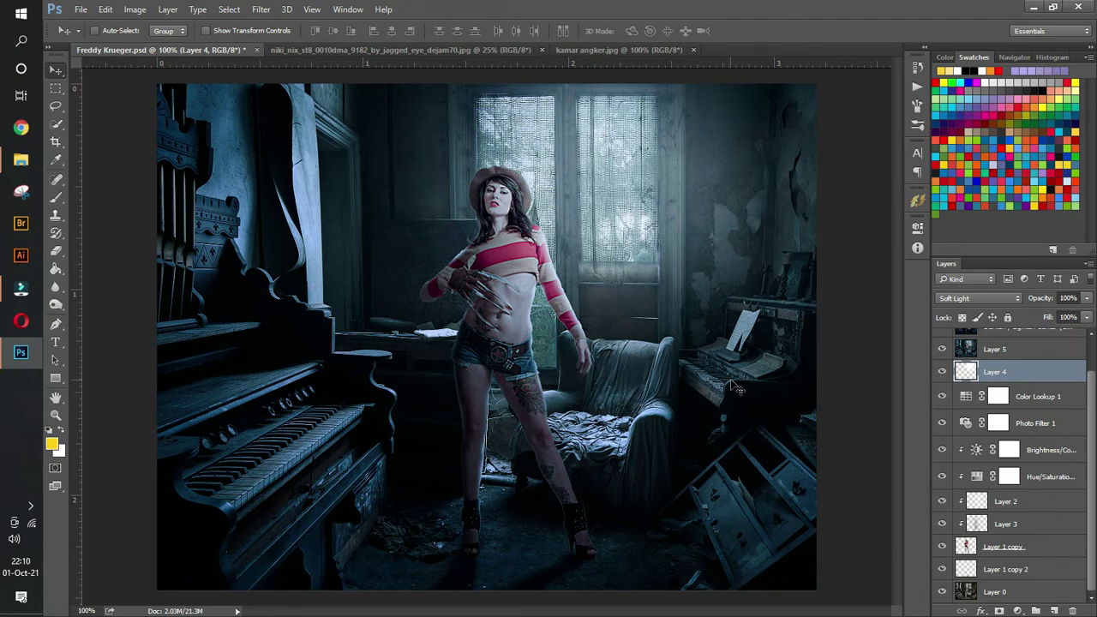
pyautogui.click(415, 50)
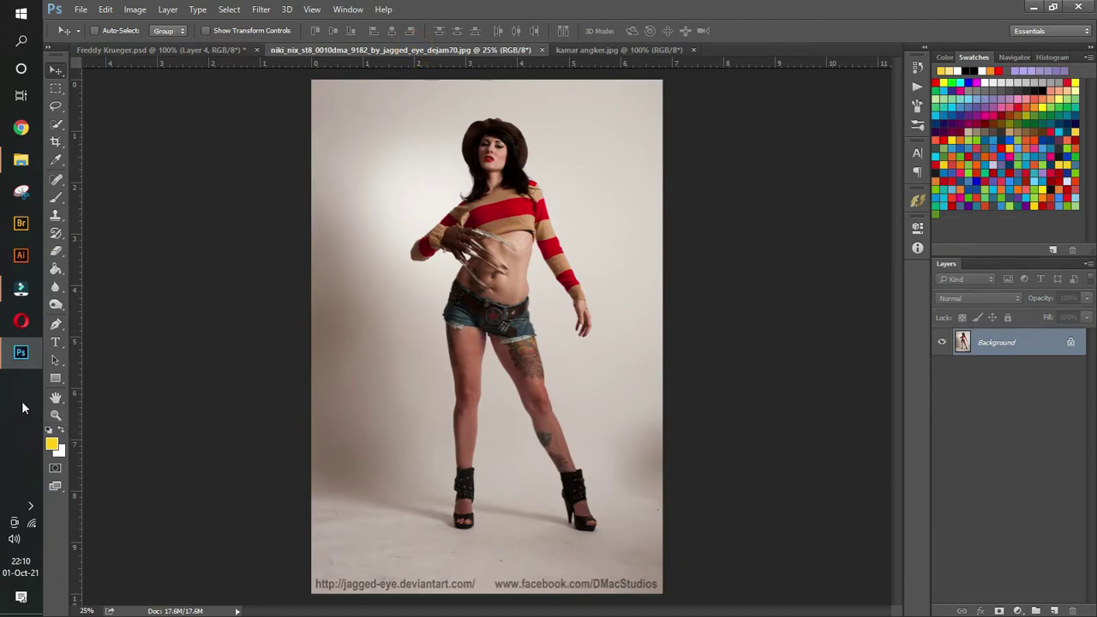
pyautogui.click(55, 414)
pyautogui.moveTo(517, 161); pyautogui.dragTo(522, 260)
pyautogui.keyDown('alt'); pyautogui.click(611, 325); pyautogui.keyUp('alt')
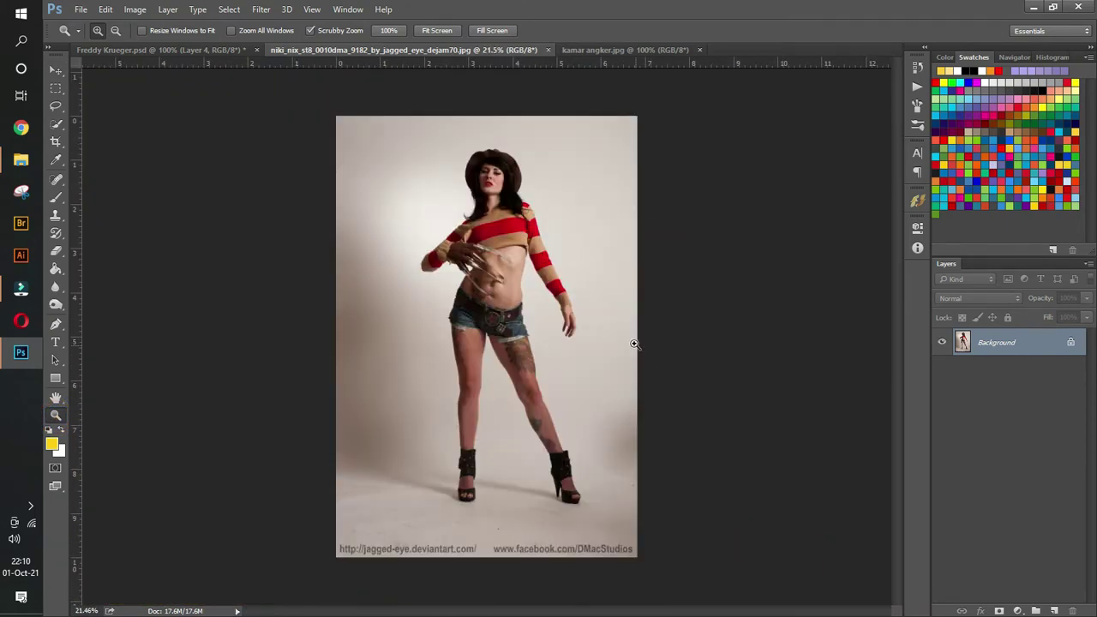
pyautogui.click(483, 224)
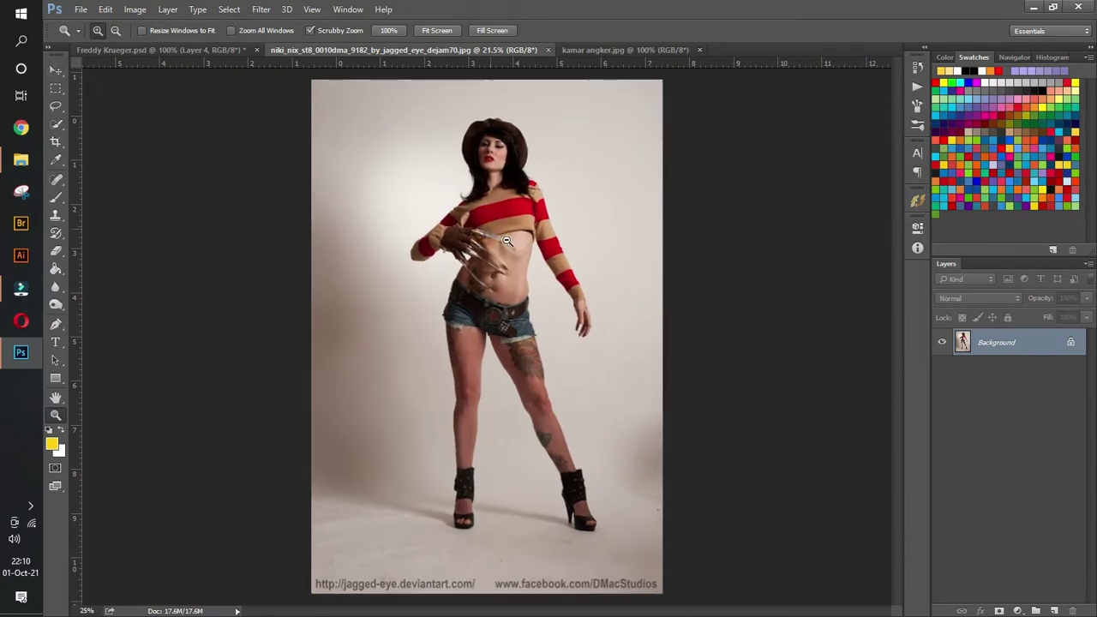
pyautogui.click(55, 70)
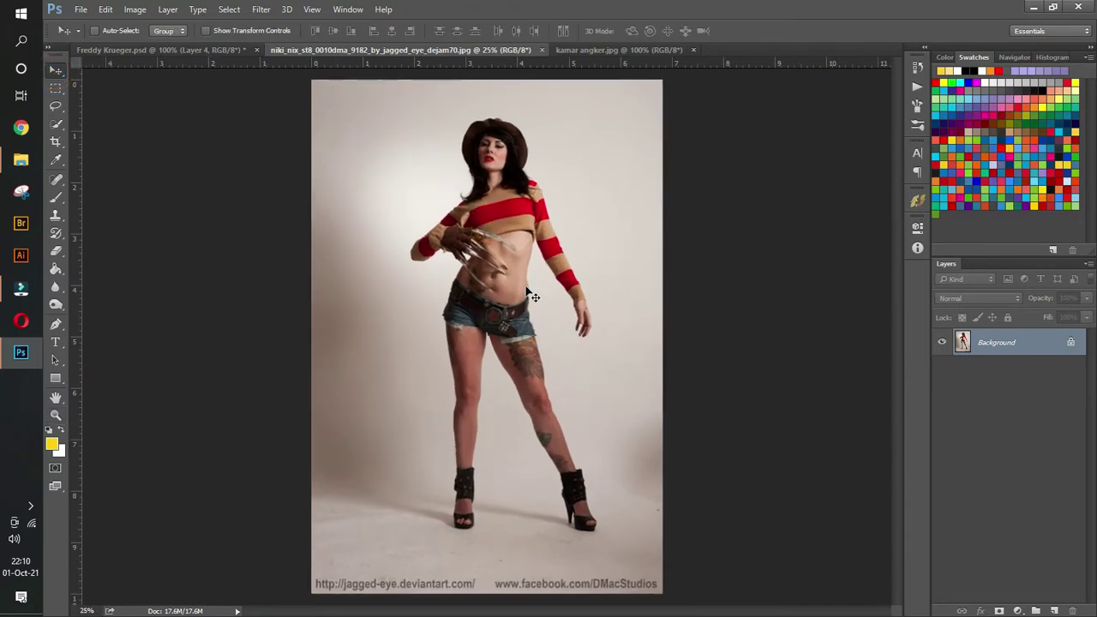
# Apply the Camera Raw filter to the model photo with Contrast -26, Highlights -25, Shadows +28, Whites -16, Blacks +20, Texture +16 and Clarity +17
pyautogui.click(258, 12)
pyautogui.click(299, 90)
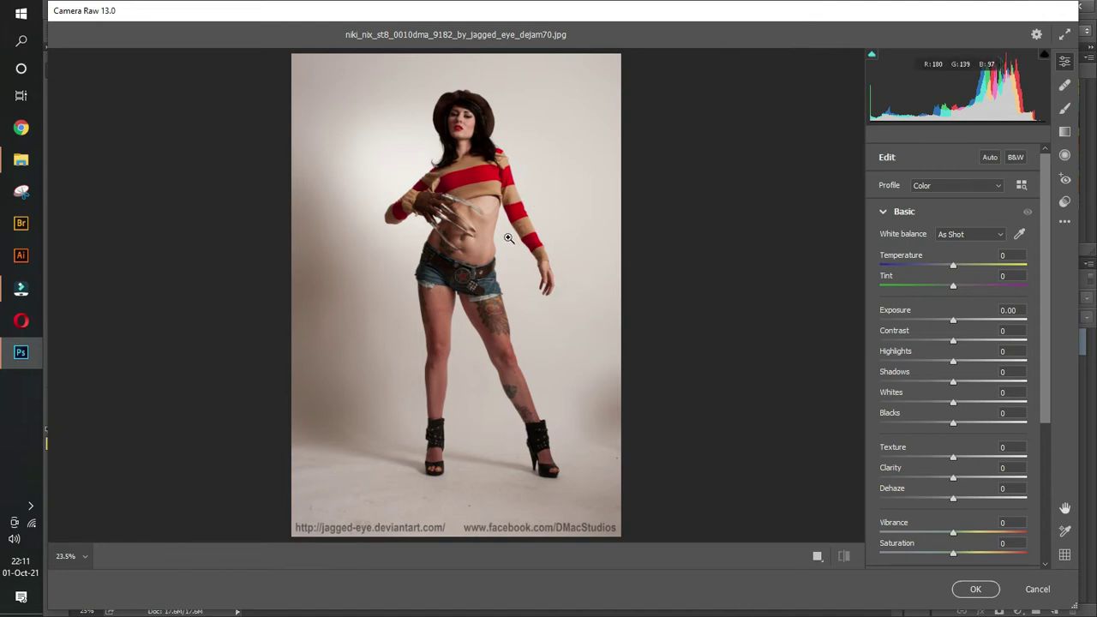
pyautogui.moveTo(953, 340); pyautogui.dragTo(972, 382)
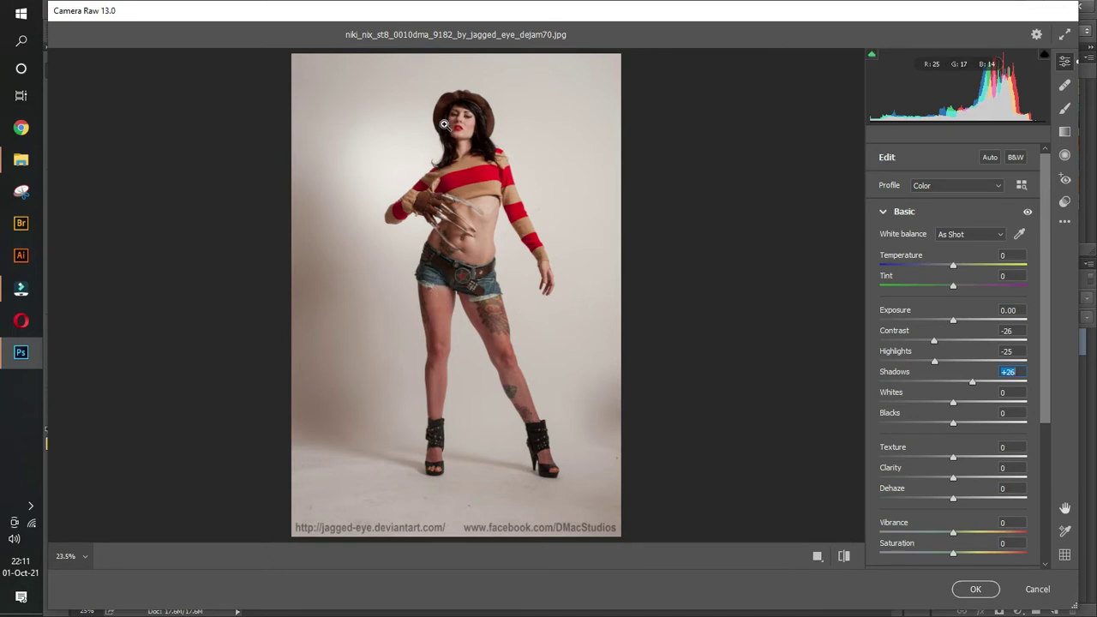
pyautogui.moveTo(974, 383); pyautogui.dragTo(964, 424)
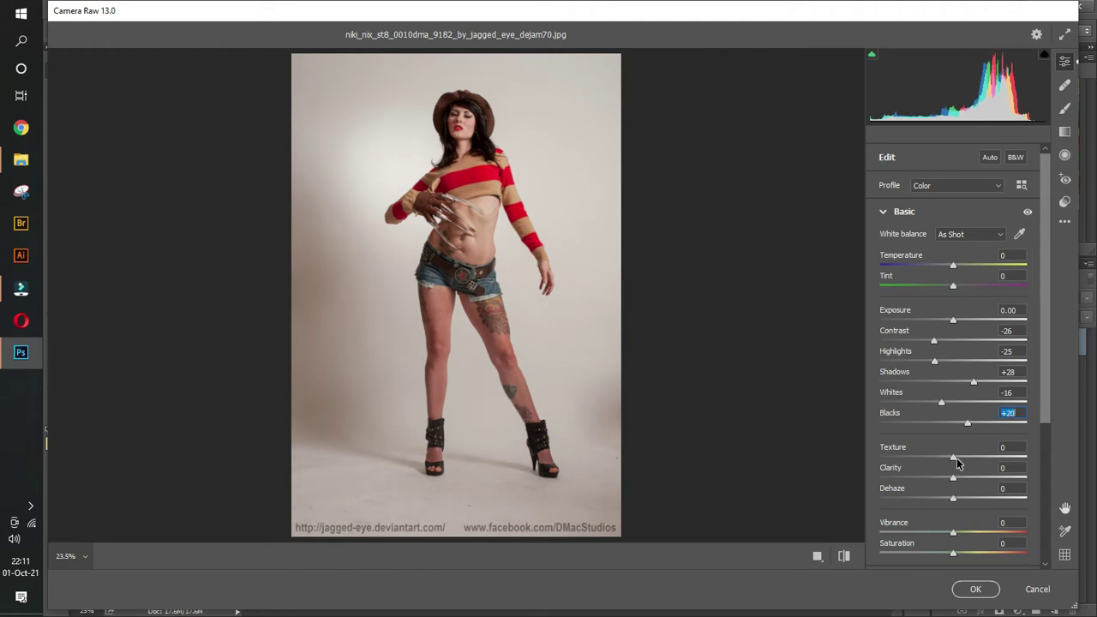
pyautogui.moveTo(955, 461); pyautogui.dragTo(966, 482)
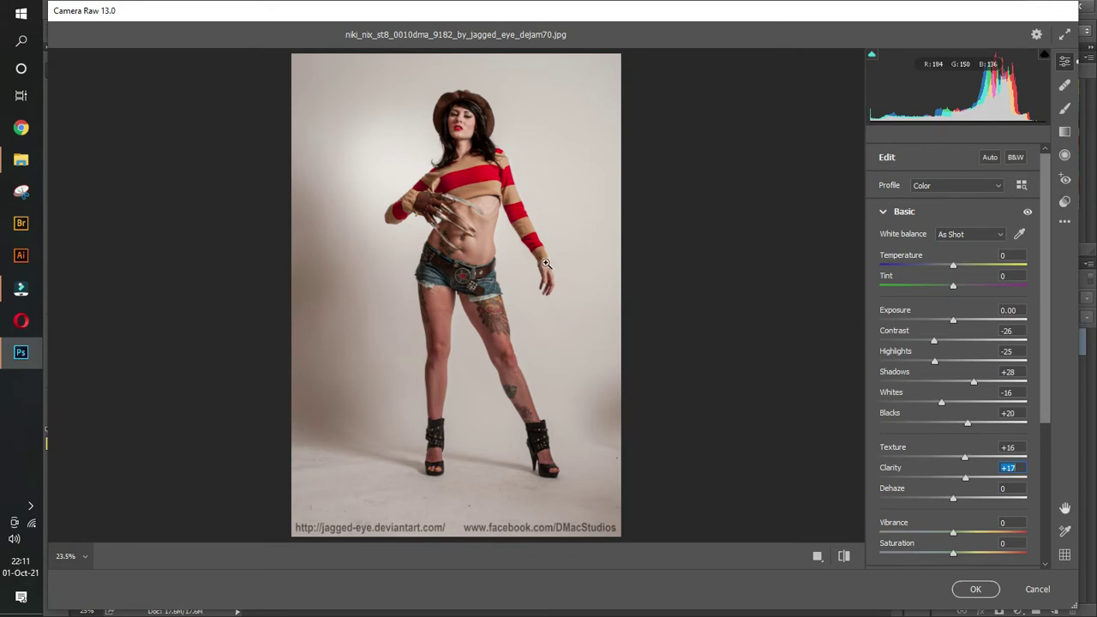
pyautogui.click(980, 589)
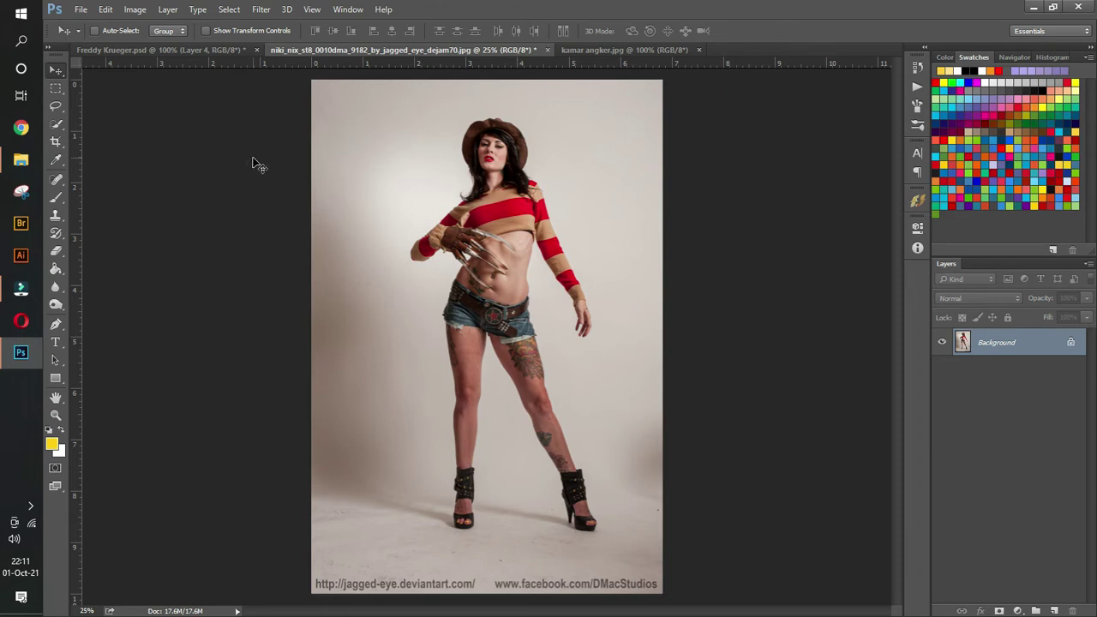
# Select the woman from hat to shoes, including both legs and the lowered arm, with the Quick Selection tool
pyautogui.click(60, 122)
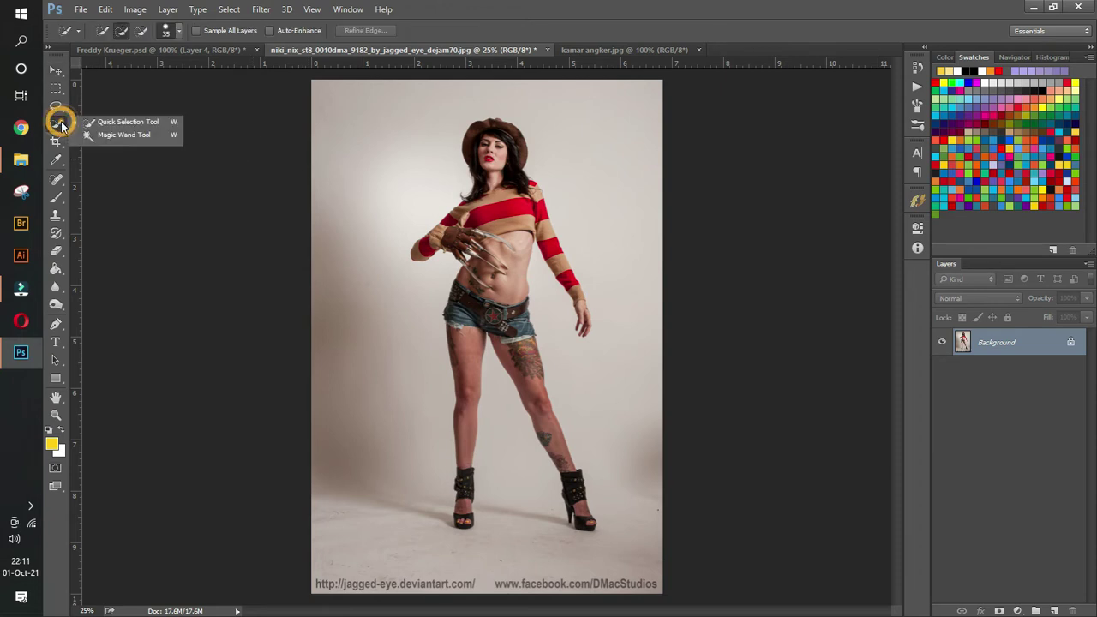
pyautogui.click(112, 122)
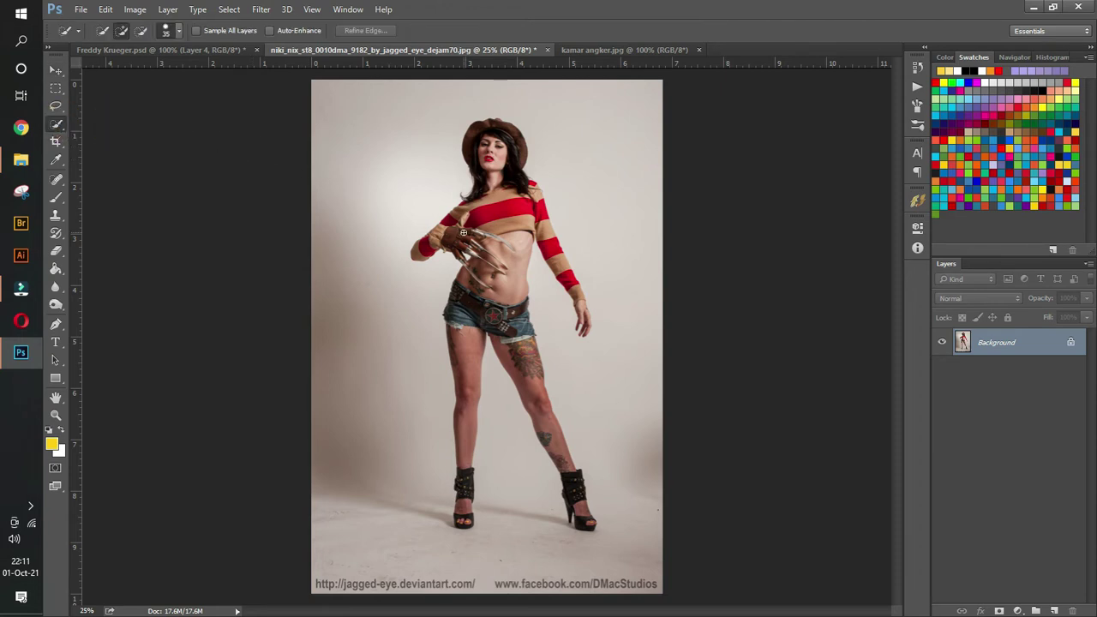
pyautogui.moveTo(482, 221)
pyautogui.mouseDown()
pyautogui.moveTo(493, 231)
pyautogui.moveTo(486, 172)
pyautogui.moveTo(459, 227)
pyautogui.moveTo(424, 247)
pyautogui.moveTo(486, 236)
pyautogui.moveTo(501, 305)
pyautogui.moveTo(467, 324)
pyautogui.moveTo(462, 509)
pyautogui.mouseUp()
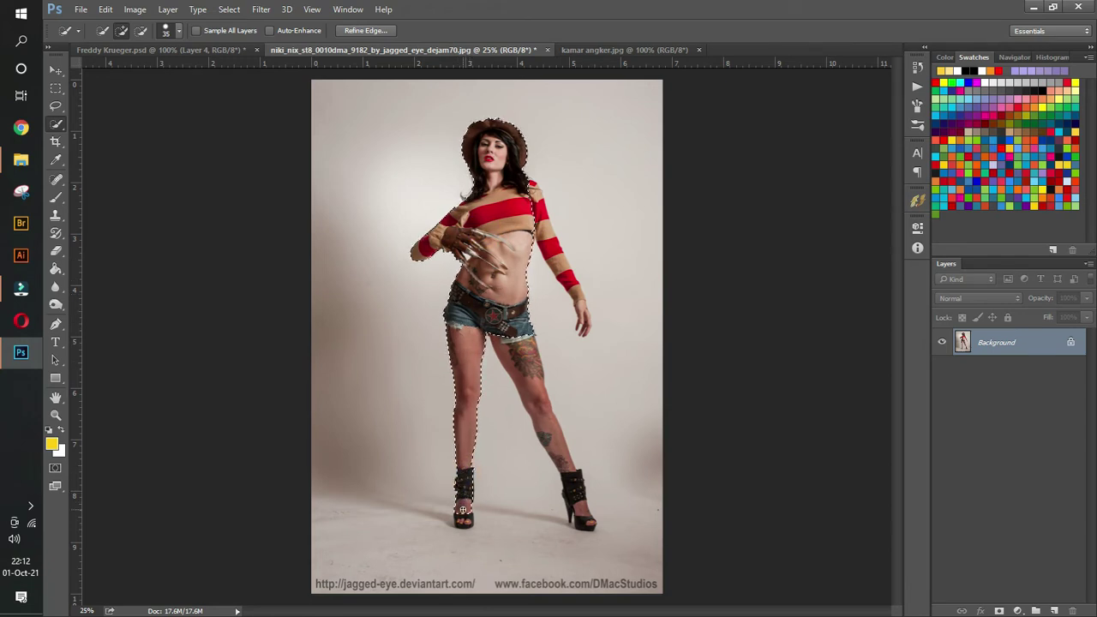
pyautogui.moveTo(510, 337); pyautogui.dragTo(584, 514)
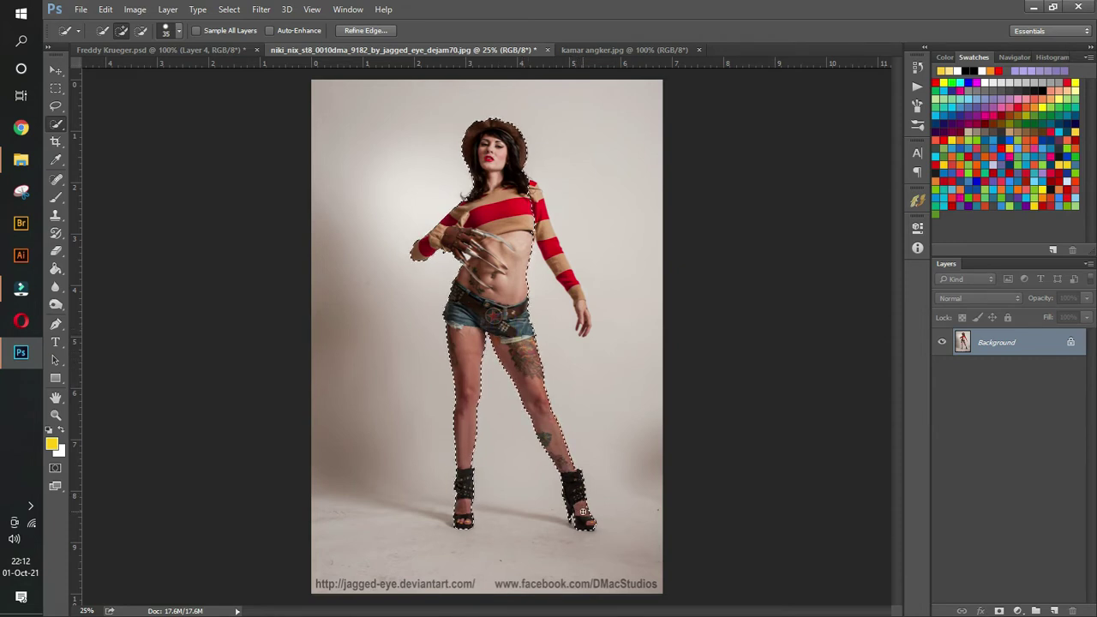
pyautogui.moveTo(569, 473); pyautogui.dragTo(581, 519)
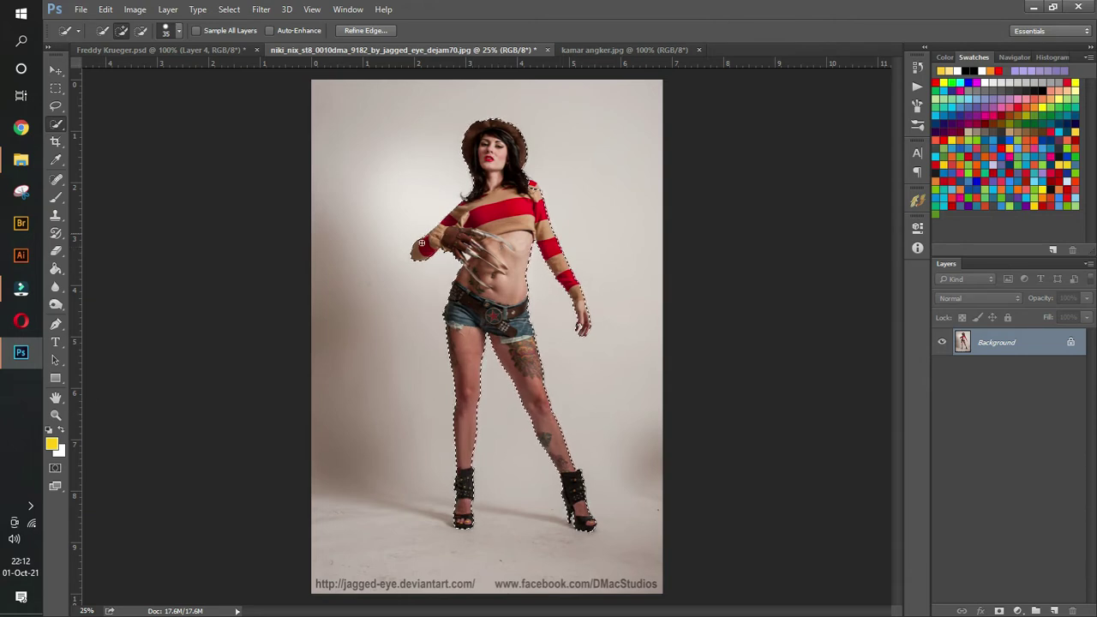
# Add the missed part of the striped sweater's shoulder beside the hair to the quick selection
pyautogui.click(56, 418)
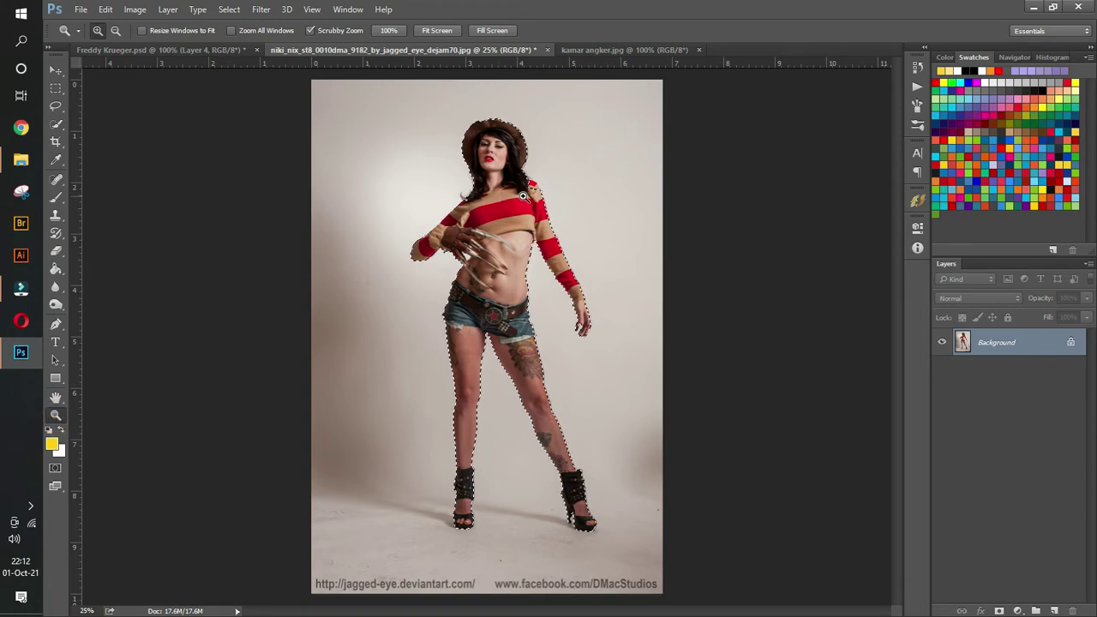
pyautogui.moveTo(517, 182); pyautogui.dragTo(605, 213)
pyautogui.scroll(2, 605, 214)
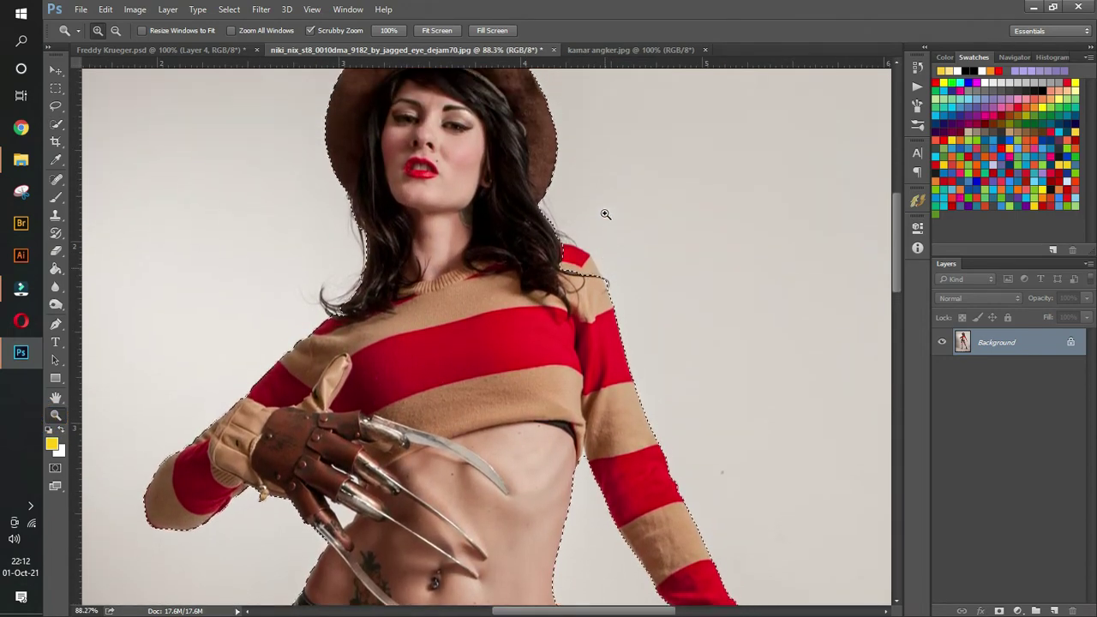
pyautogui.scroll(2, 605, 214)
pyautogui.click(55, 124)
pyautogui.moveTo(490, 347); pyautogui.dragTo(526, 395)
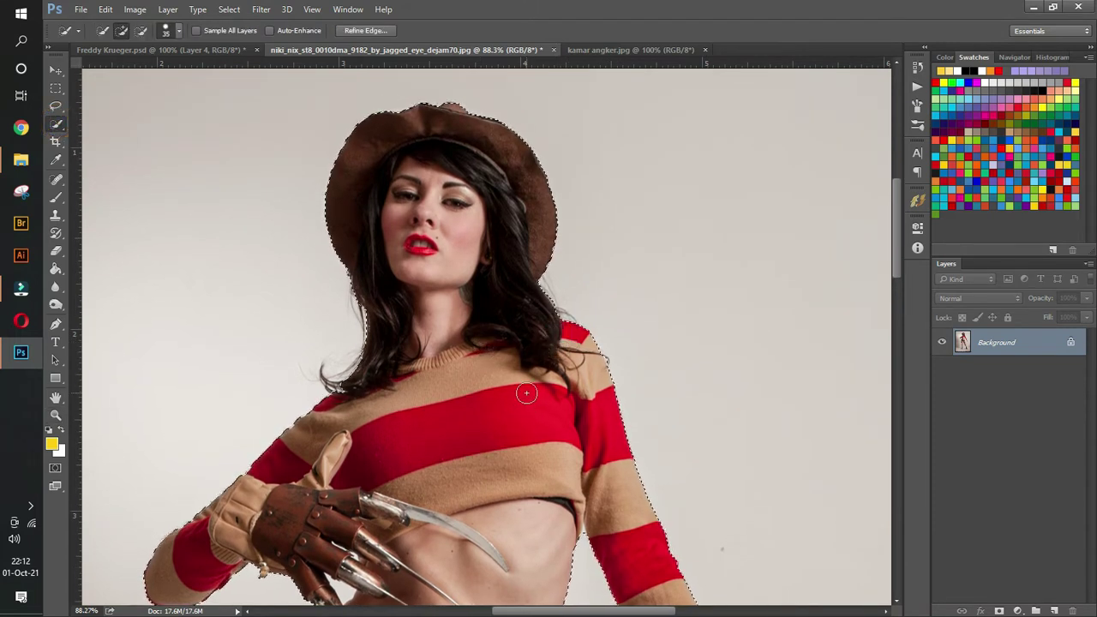
# Inspect the selection outline along the glove, shorts, legs and shoes, then around the lowered hand
pyautogui.scroll(-2, 473, 499)
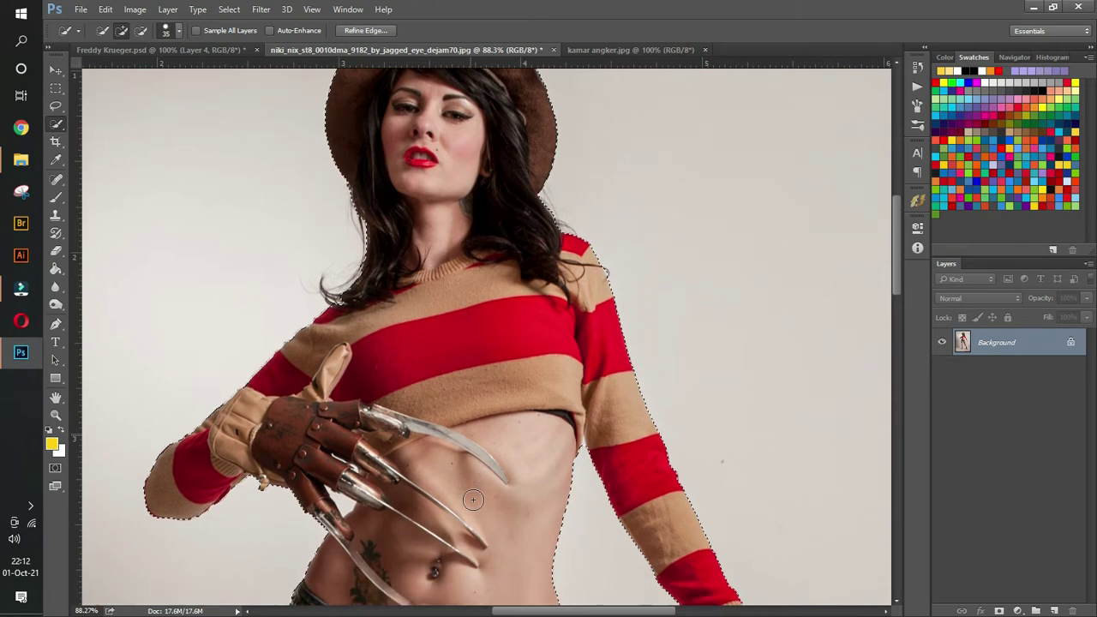
pyautogui.scroll(-5, 473, 499)
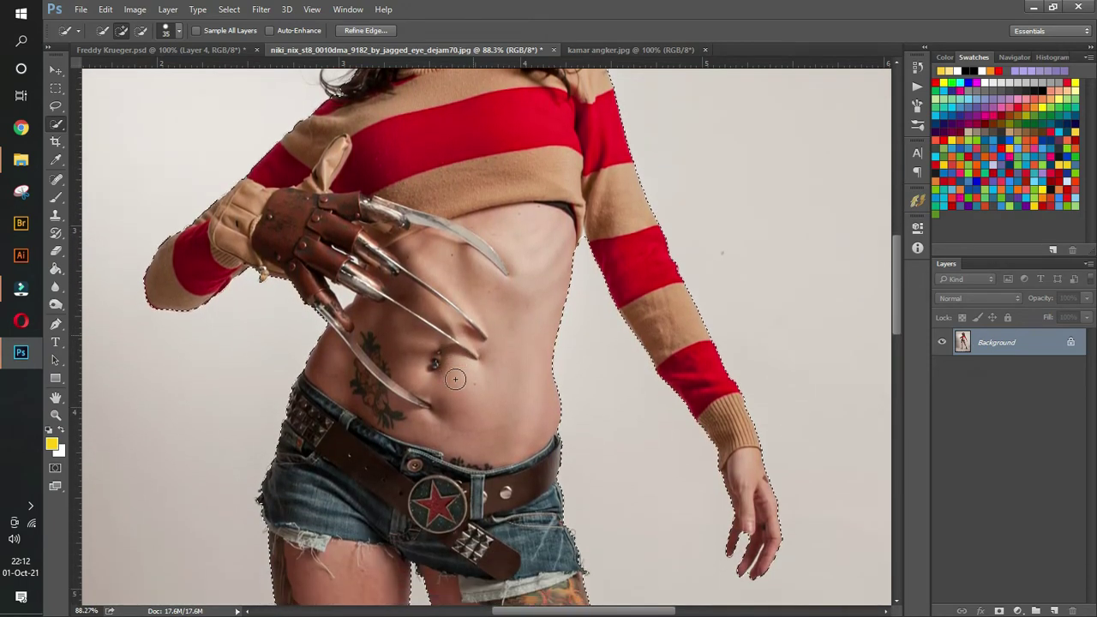
pyautogui.scroll(-2, 455, 379)
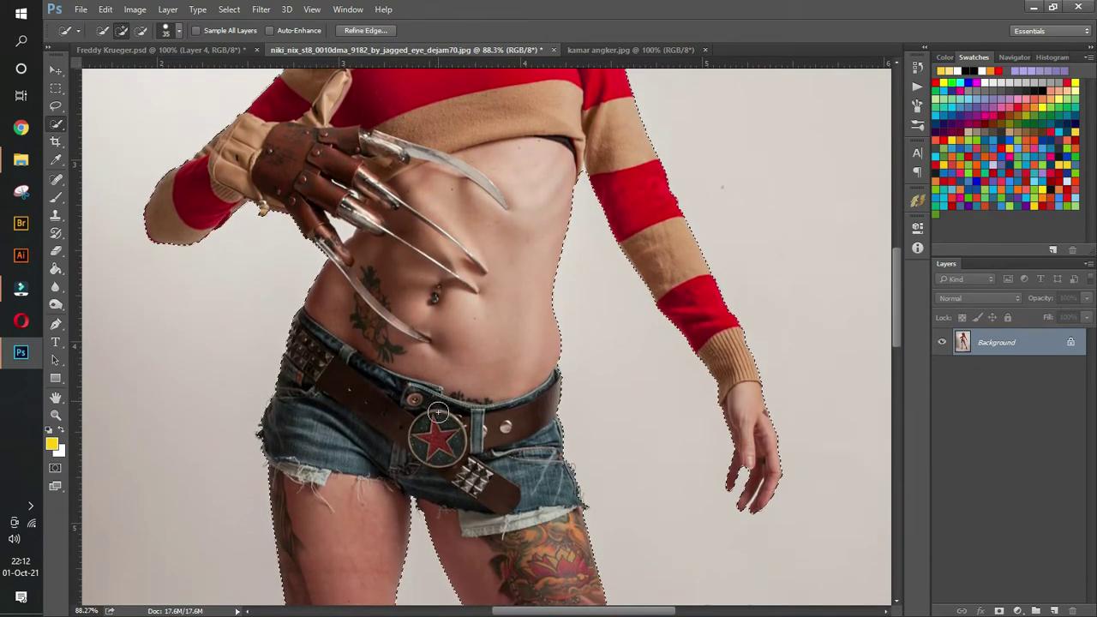
pyautogui.scroll(-1, 437, 413)
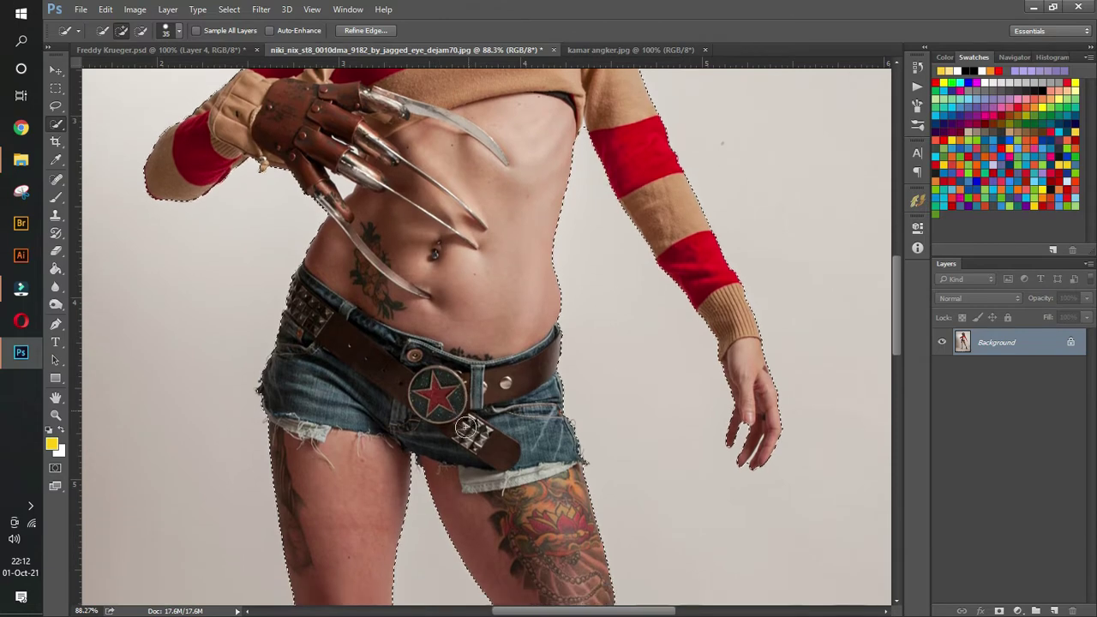
pyautogui.scroll(-5, 465, 428)
pyautogui.scroll(-5, 464, 427)
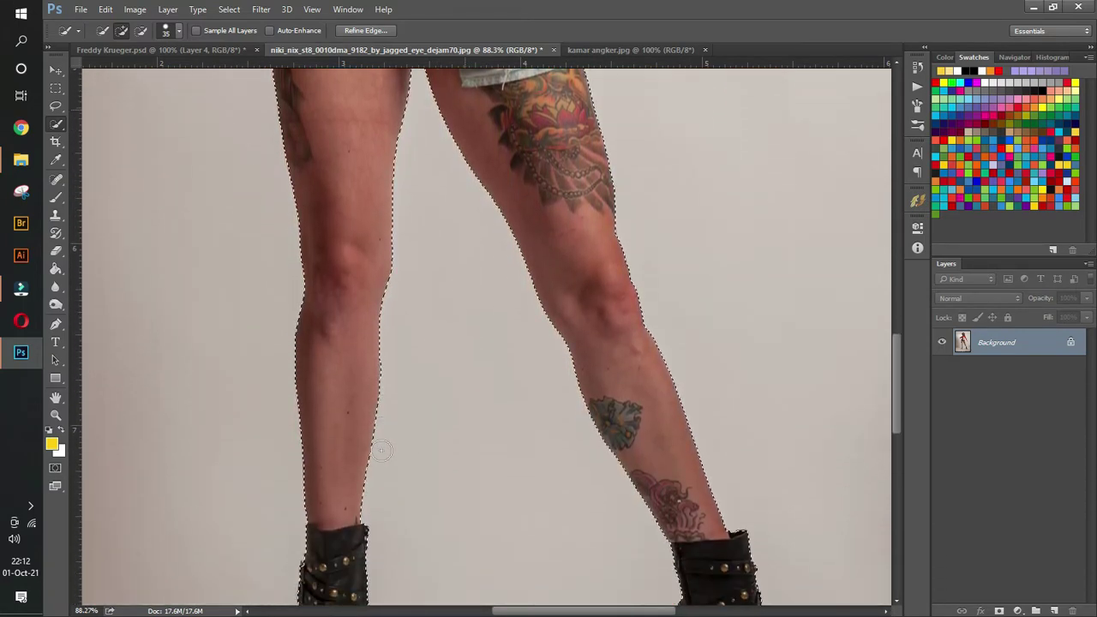
pyautogui.scroll(-4, 381, 450)
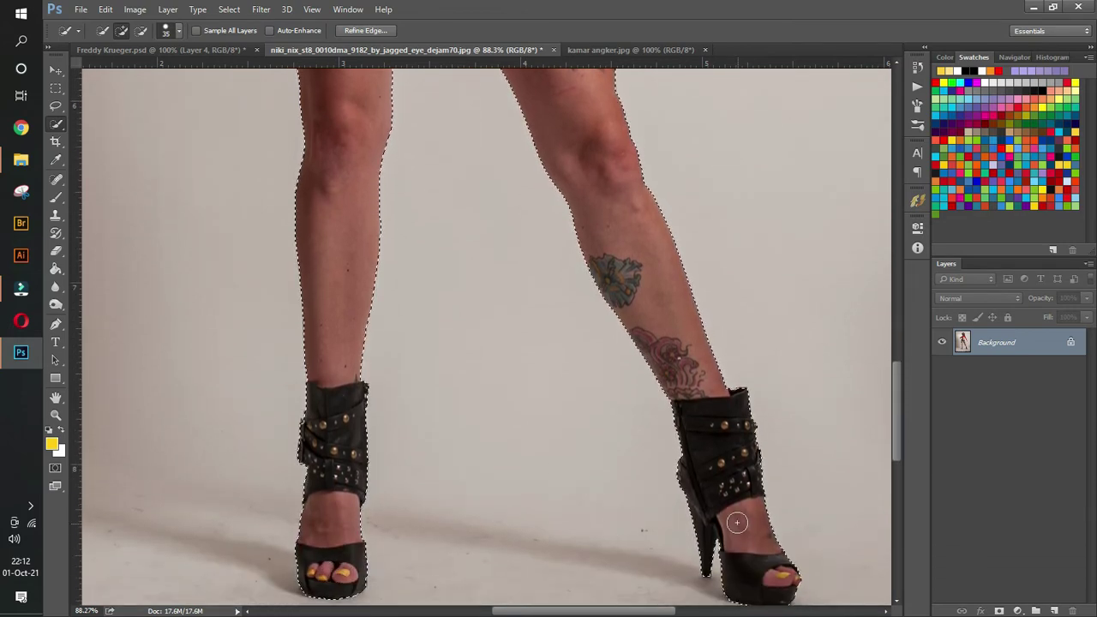
pyautogui.moveTo(730, 510); pyautogui.dragTo(538, 446)
pyautogui.moveTo(541, 405); pyautogui.dragTo(484, 242)
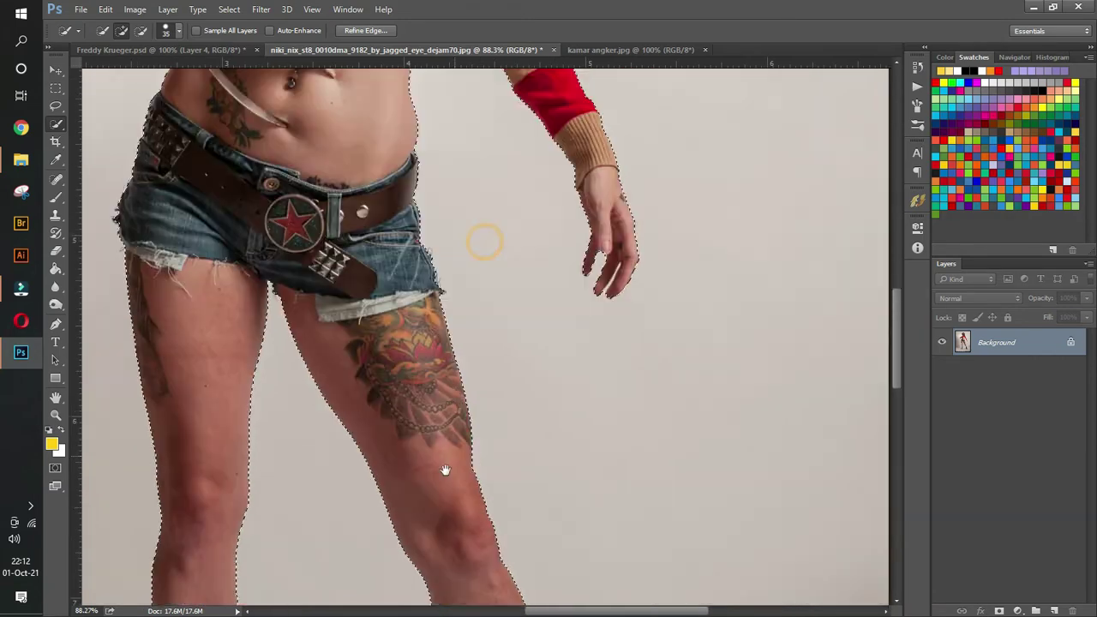
pyautogui.moveTo(445, 470); pyautogui.dragTo(519, 350)
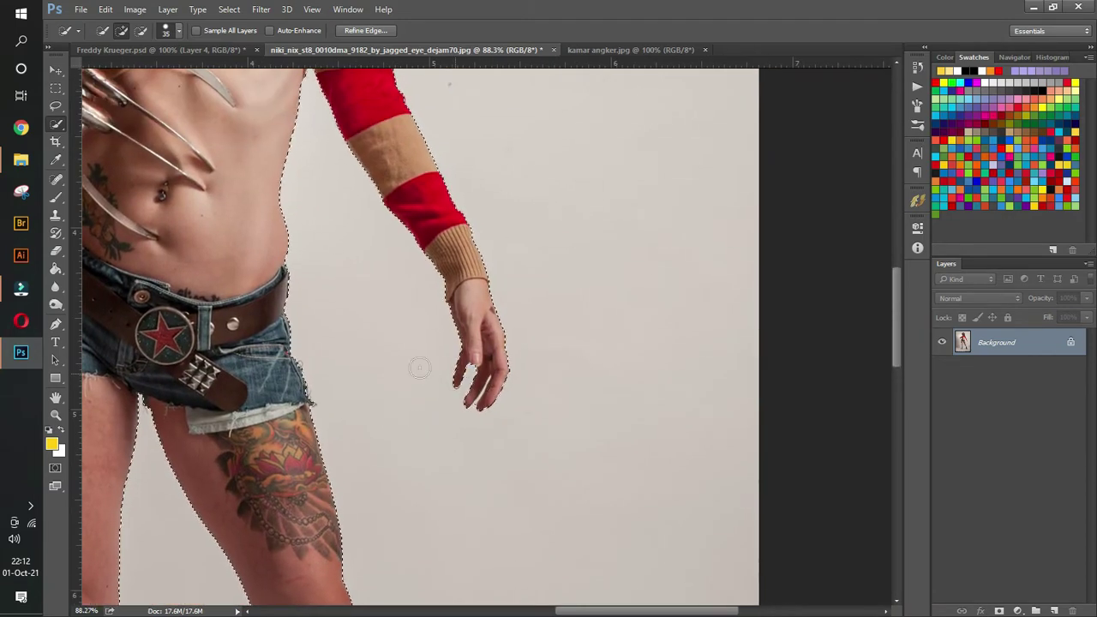
# Subtract the background gaps between the lowered hand's fingers from the selection, using a Quick Selection brush of size 3
pyautogui.click(55, 415)
pyautogui.moveTo(482, 385); pyautogui.dragTo(489, 387)
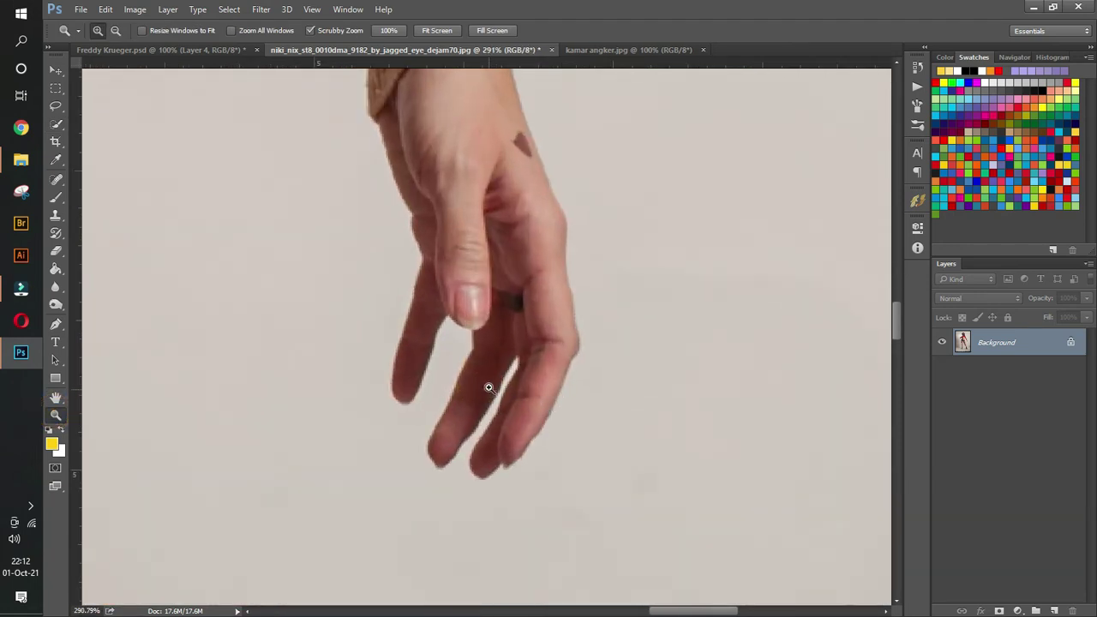
pyautogui.click(56, 125)
pyautogui.press('[')
pyautogui.press('[')
pyautogui.press('[')
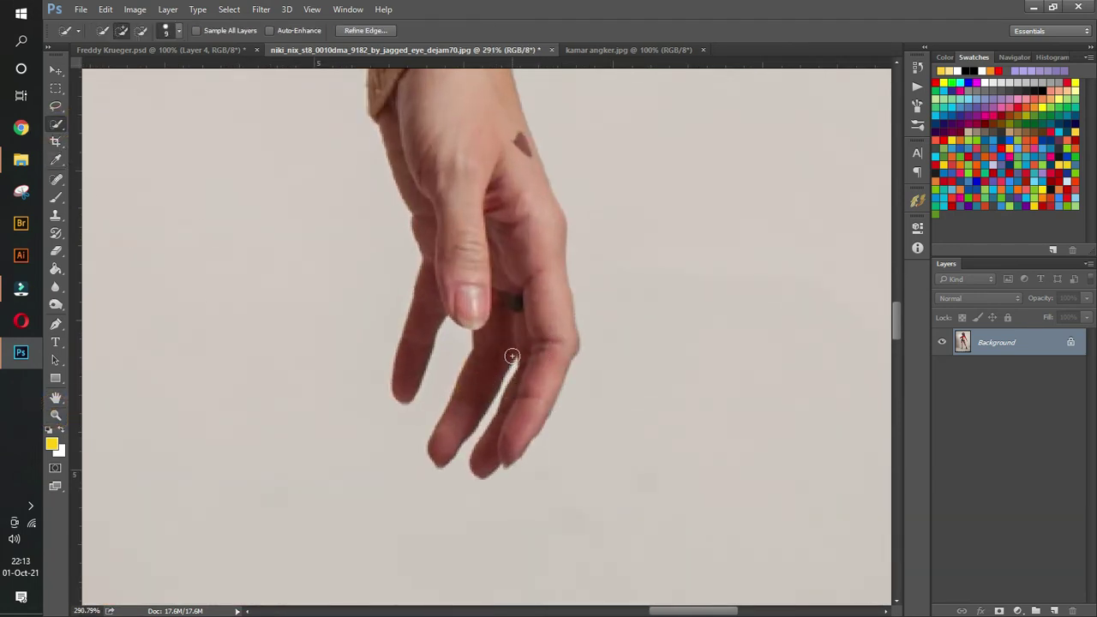
pyautogui.press('alt')
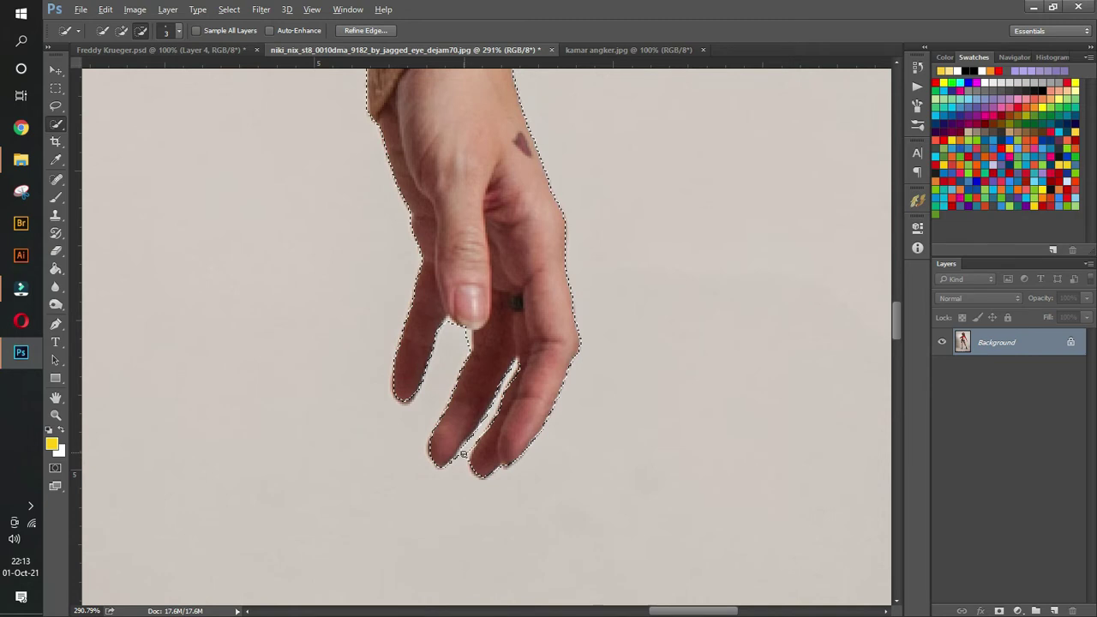
pyautogui.press('alt')
pyautogui.press('alt')
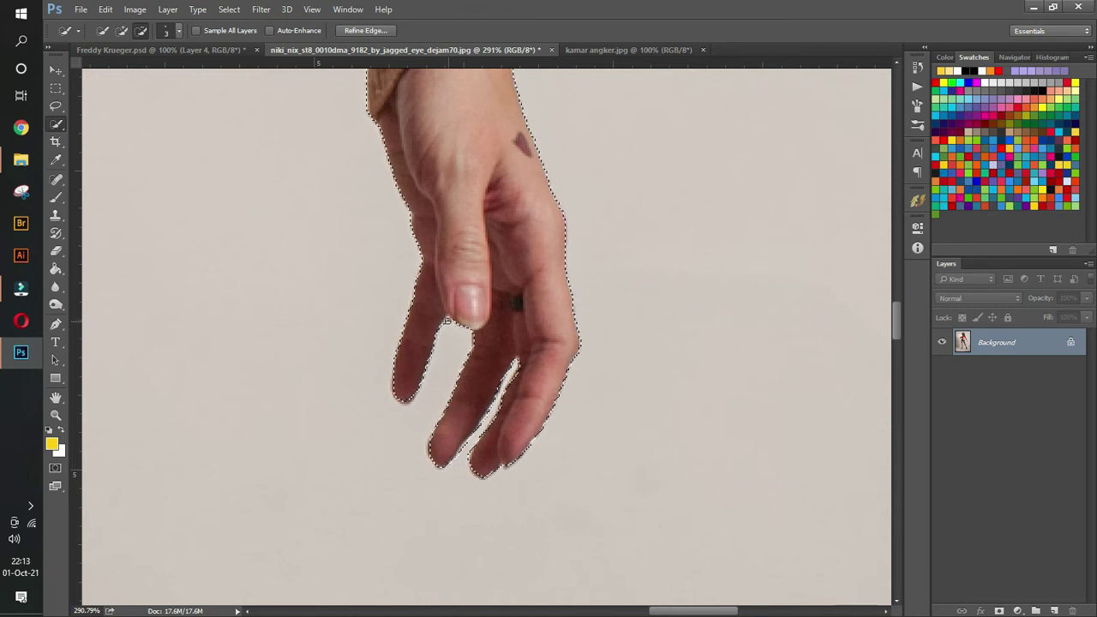
pyautogui.press('alt')
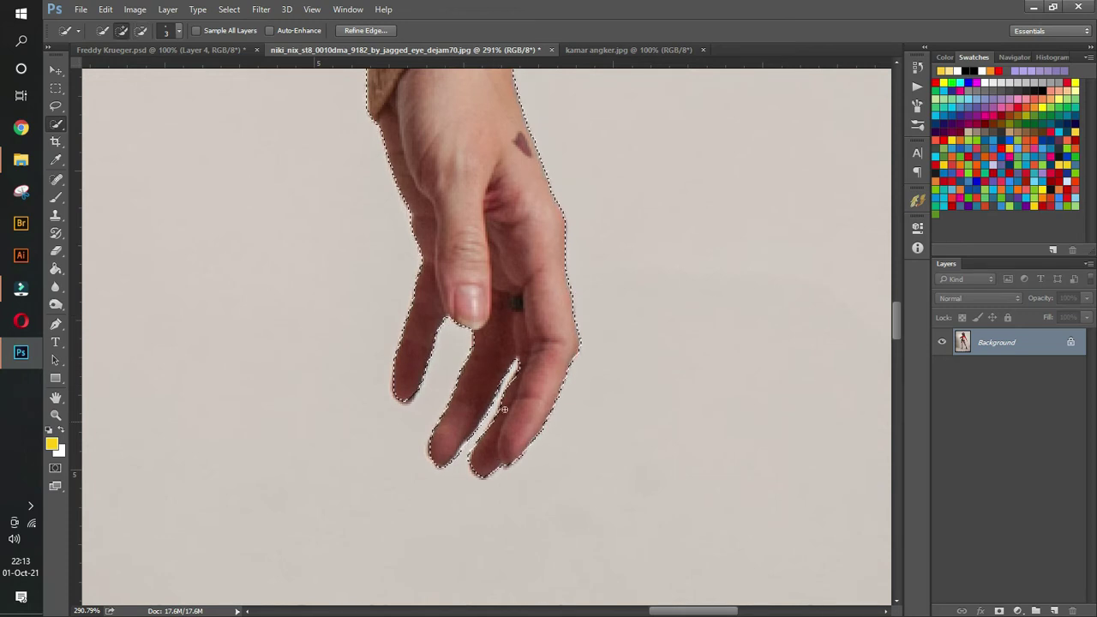
# Subtract the small background gap between the lowered arm's sleeve and the waist from the selection
pyautogui.moveTo(478, 173); pyautogui.dragTo(557, 524)
pyautogui.moveTo(433, 166)
pyautogui.mouseDown()
pyautogui.moveTo(480, 300)
pyautogui.moveTo(422, 238)
pyautogui.moveTo(527, 374)
pyautogui.mouseUp()
pyautogui.moveTo(462, 223); pyautogui.dragTo(475, 271)
pyautogui.moveTo(331, 208); pyautogui.dragTo(343, 270)
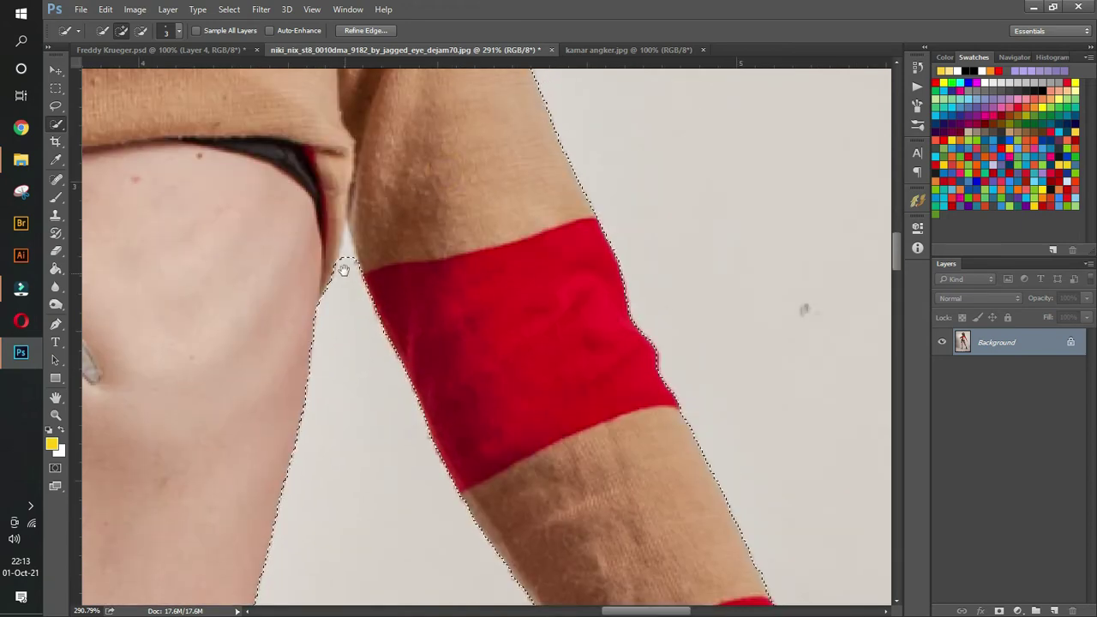
pyautogui.press('alt')
pyautogui.keyDown('alt'); pyautogui.click(347, 247); pyautogui.keyUp('alt')
pyautogui.keyDown('alt'); pyautogui.click(344, 248); pyautogui.keyUp('alt')
# Check the selection along the hat, hair and shoulder, and subtract the background between the clawed glove's fingers with a size 1 Quick Selection brush
pyautogui.moveTo(436, 164)
pyautogui.mouseDown()
pyautogui.moveTo(529, 356)
pyautogui.moveTo(488, 279)
pyautogui.moveTo(514, 360)
pyautogui.mouseUp()
pyautogui.moveTo(460, 180); pyautogui.dragTo(518, 366)
pyautogui.moveTo(426, 203); pyautogui.dragTo(460, 359)
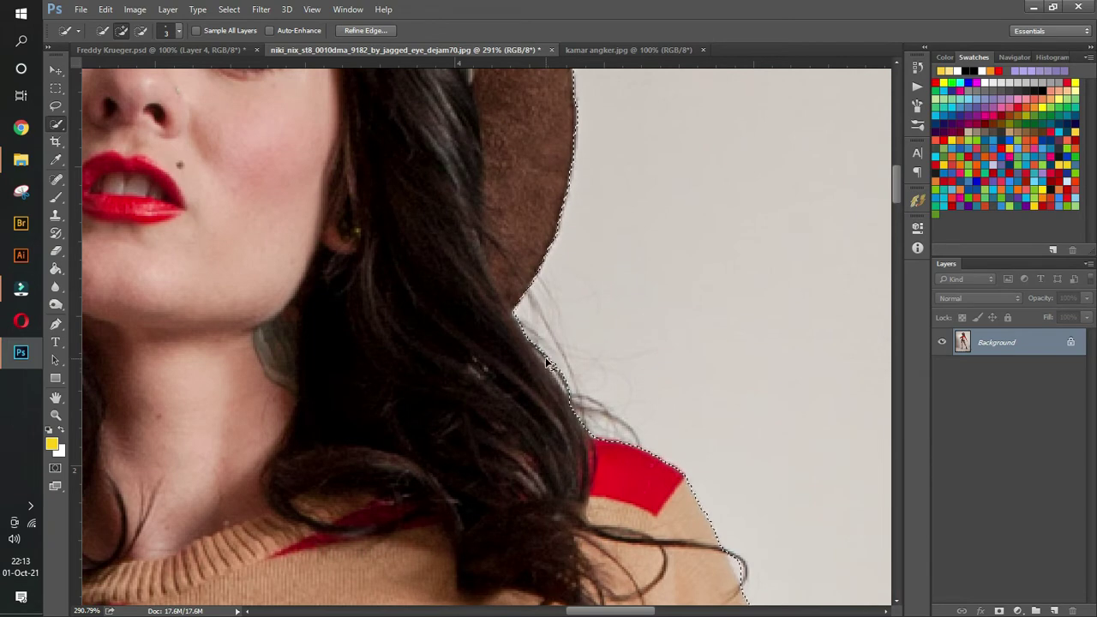
pyautogui.hotkey('ctrl', '-')
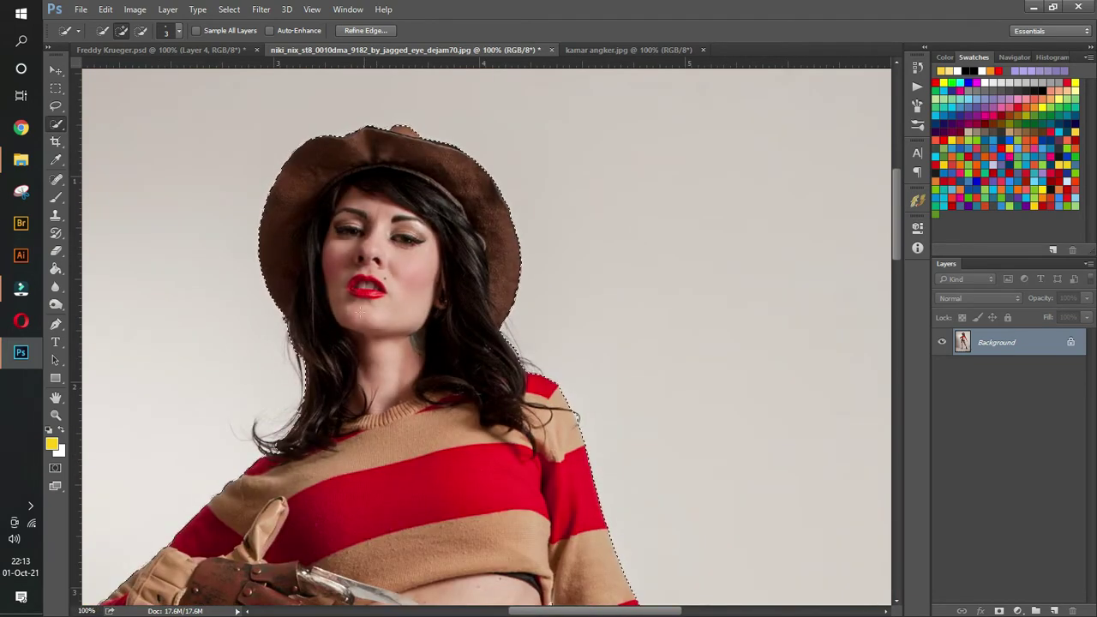
pyautogui.moveTo(314, 483); pyautogui.dragTo(389, 372)
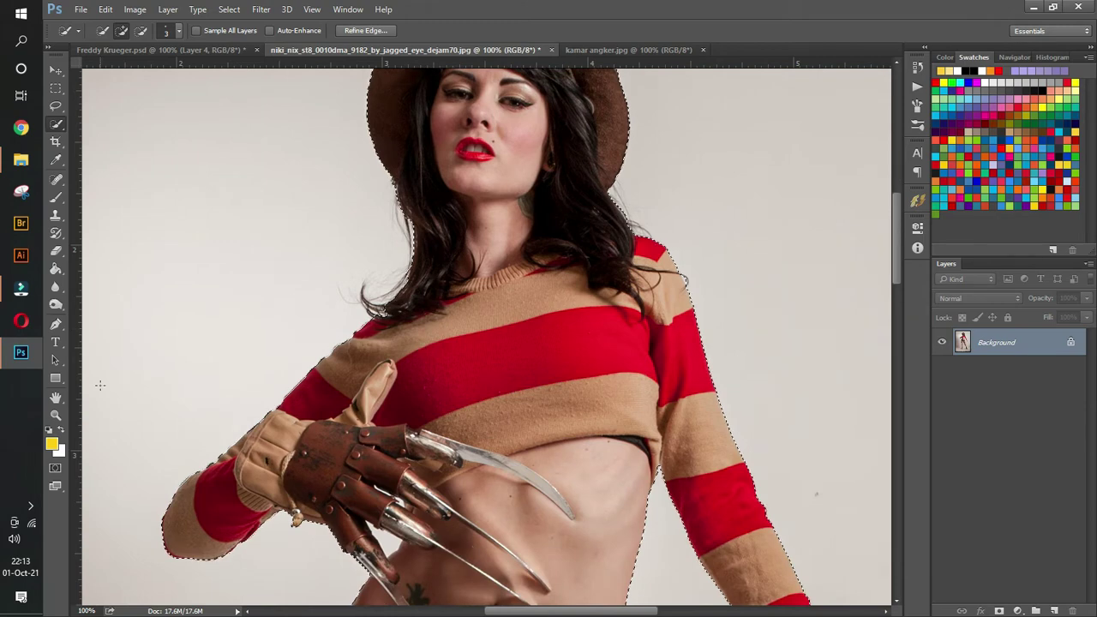
pyautogui.click(54, 417)
pyautogui.moveTo(393, 307); pyautogui.dragTo(448, 317)
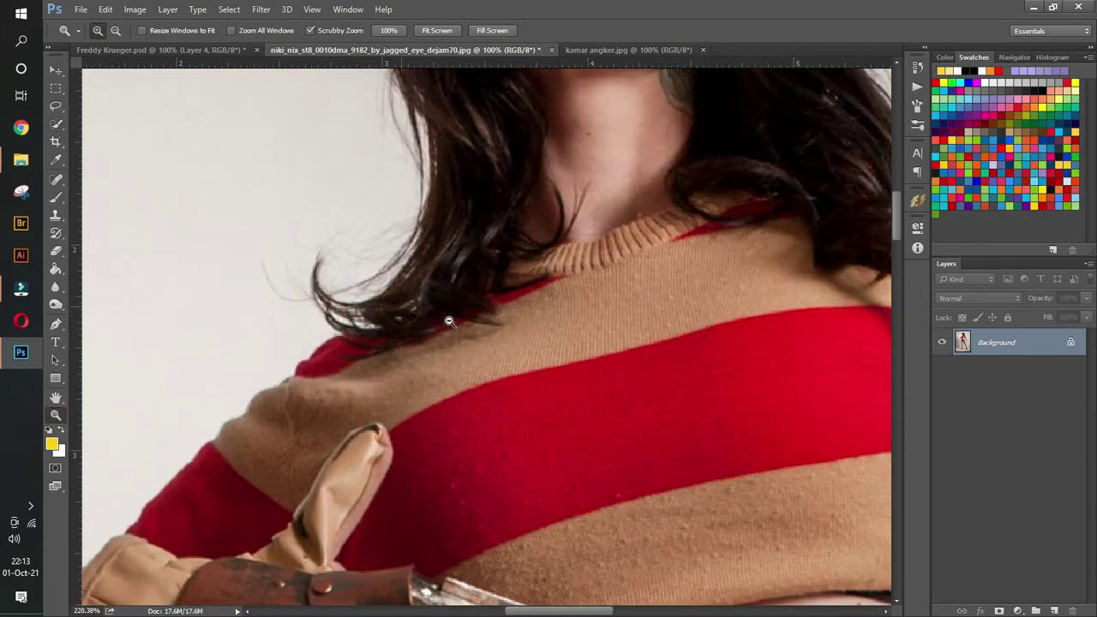
pyautogui.click(55, 122)
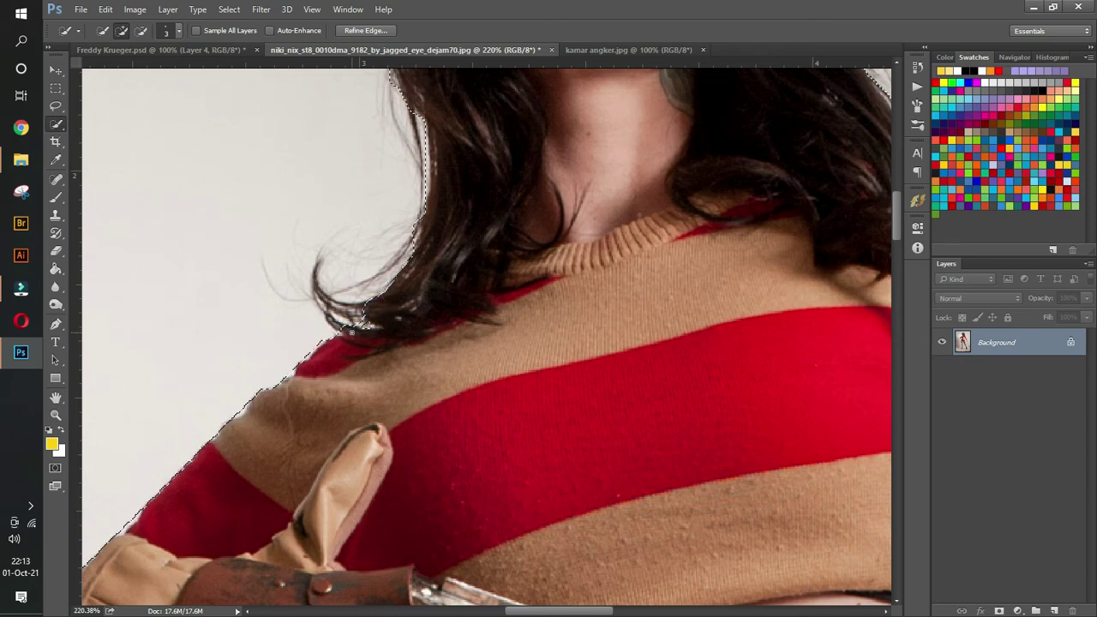
pyautogui.moveTo(311, 430); pyautogui.dragTo(255, 263)
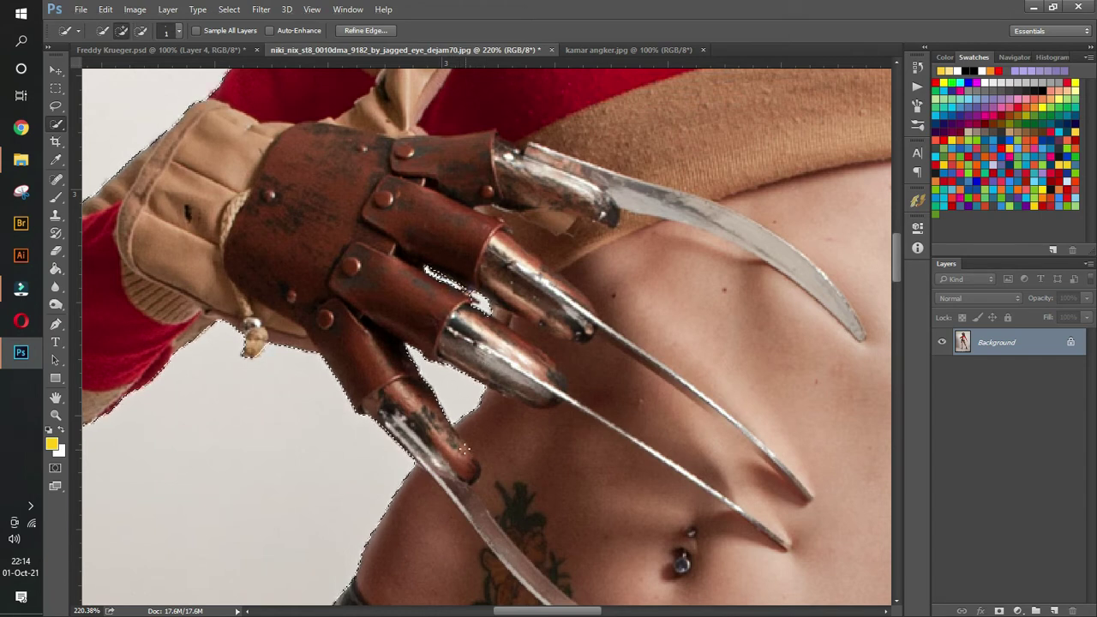
# Refine the selection's hair edges on both sides of the head with Refine Edge, using a size 35 brush and output to Selection
pyautogui.click(56, 414)
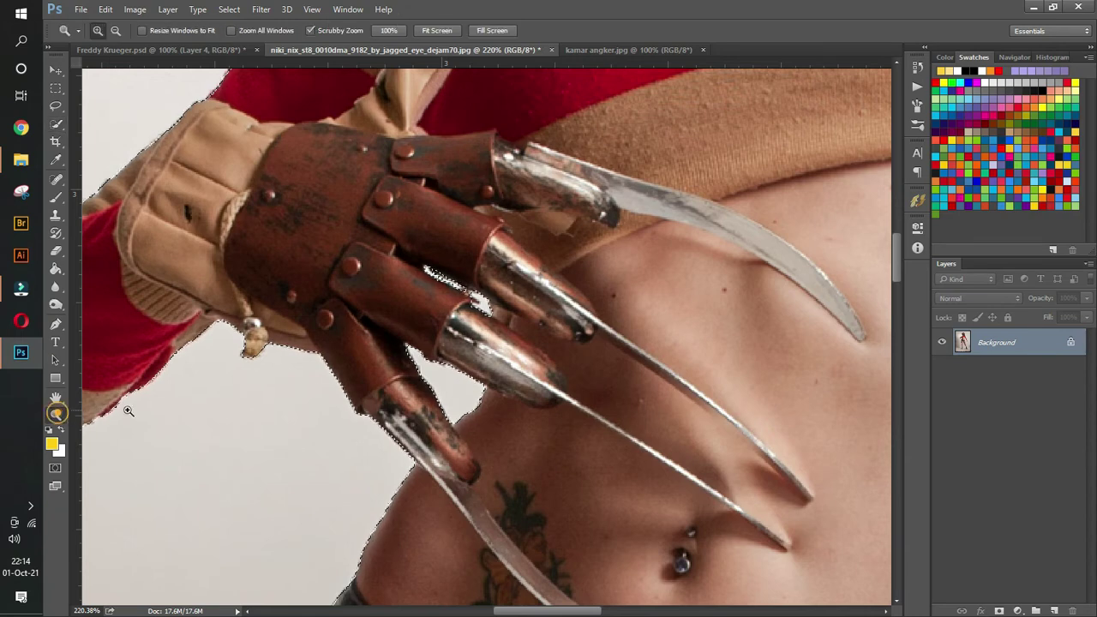
pyautogui.scroll(-6, 634, 326)
pyautogui.scroll(-5, 636, 326)
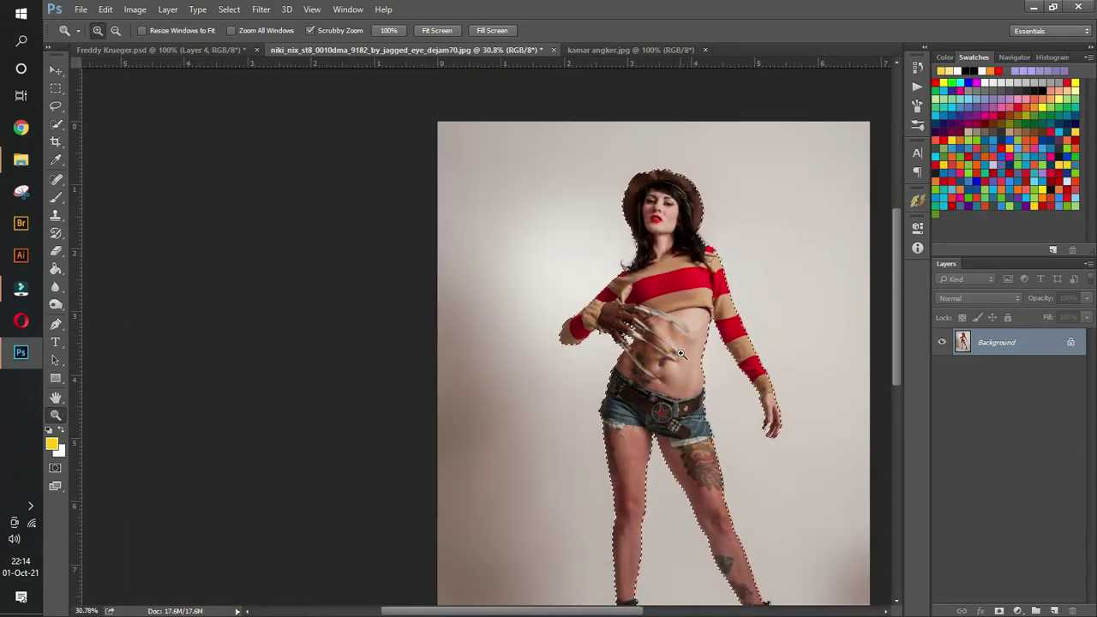
pyautogui.scroll(5, 498, 203)
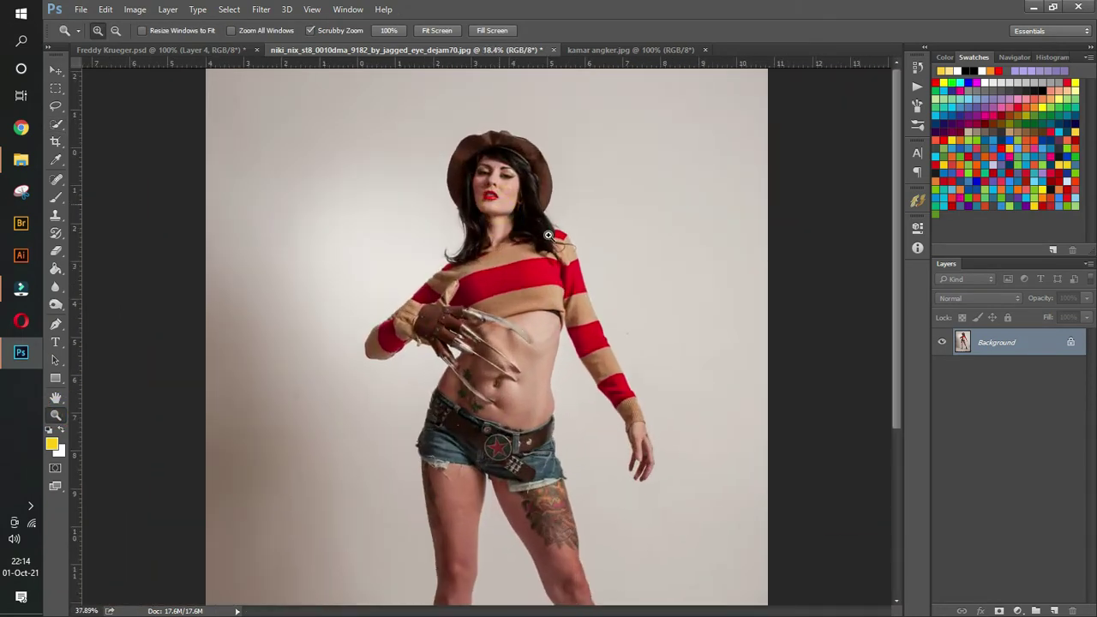
pyautogui.click(231, 10)
pyautogui.click(248, 173)
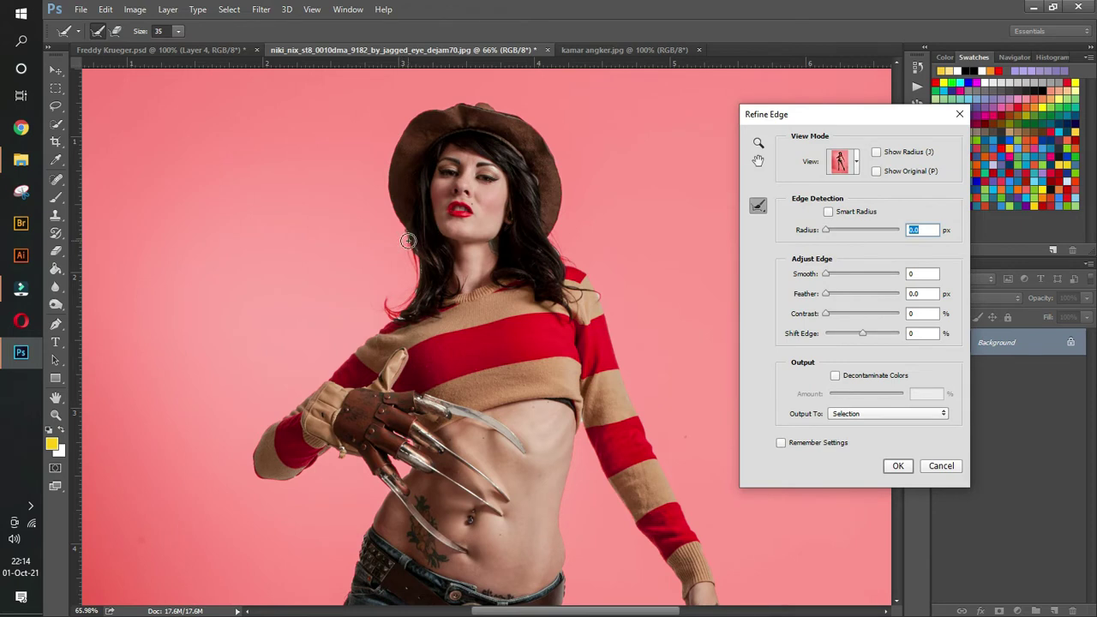
pyautogui.moveTo(407, 239)
pyautogui.mouseDown()
pyautogui.moveTo(410, 288)
pyautogui.moveTo(396, 310)
pyautogui.moveTo(386, 300)
pyautogui.mouseUp()
pyautogui.moveTo(546, 250)
pyautogui.mouseDown()
pyautogui.moveTo(553, 231)
pyautogui.moveTo(576, 256)
pyautogui.mouseUp()
pyautogui.click(897, 466)
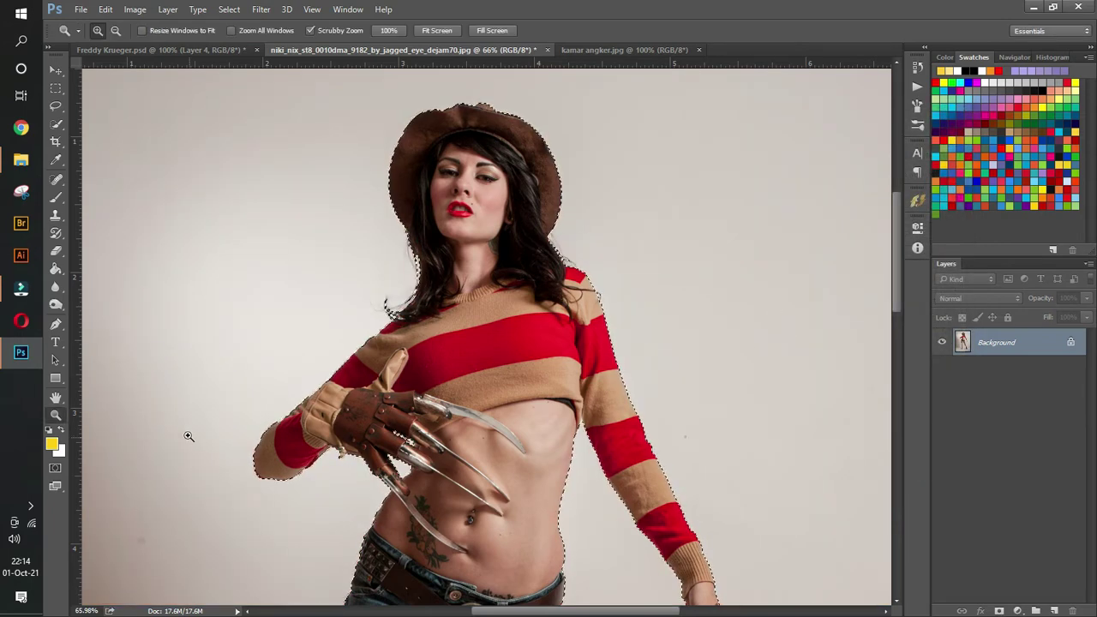
# Copy the selected woman to a new layer and hide the Background layer
pyautogui.click(628, 333)
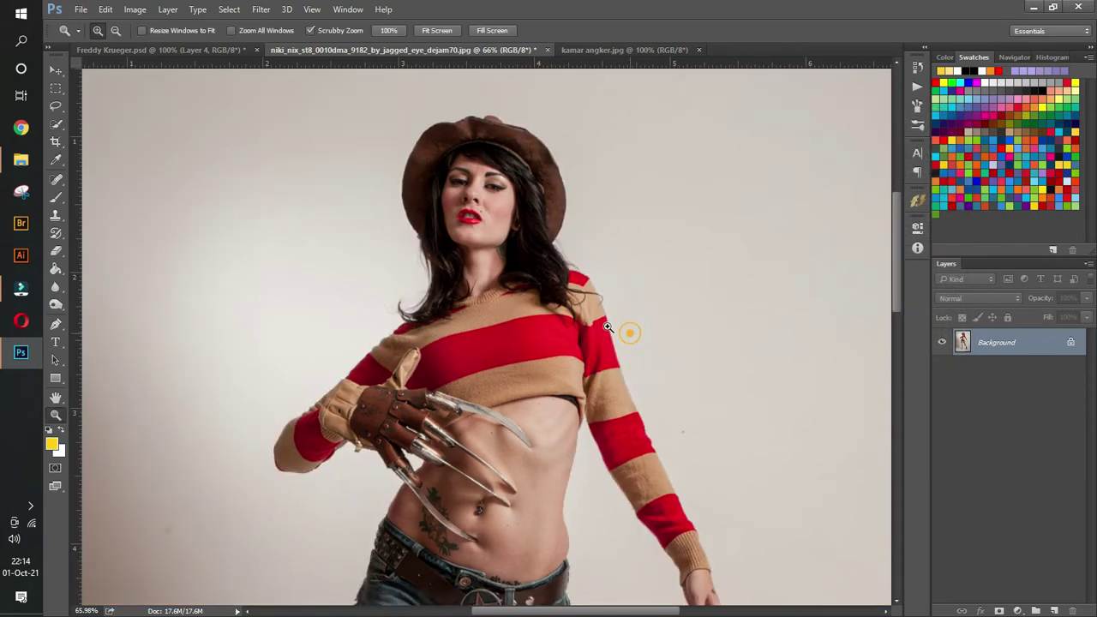
pyautogui.moveTo(615, 329); pyautogui.dragTo(566, 329)
pyautogui.scroll(-3, 628, 384)
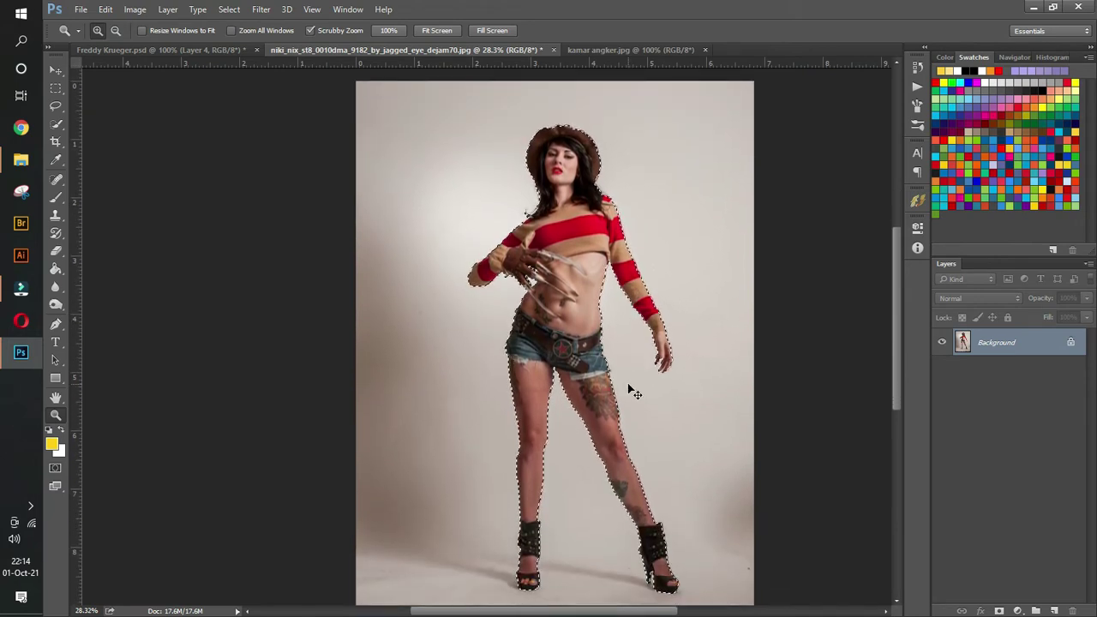
pyautogui.hotkey('ctrl', 'j')
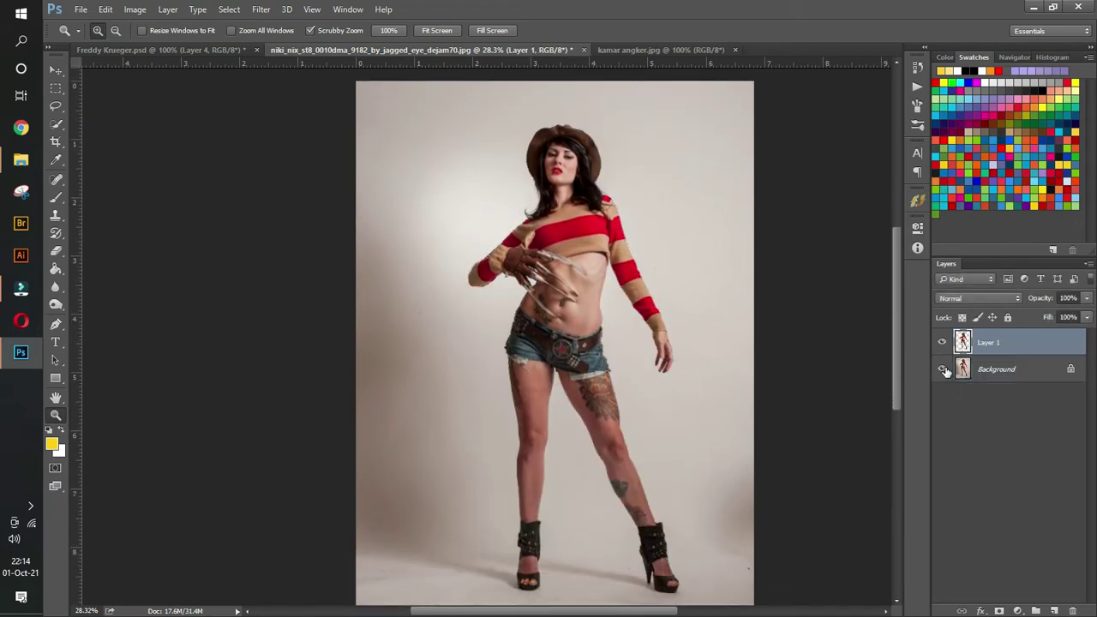
pyautogui.click(943, 369)
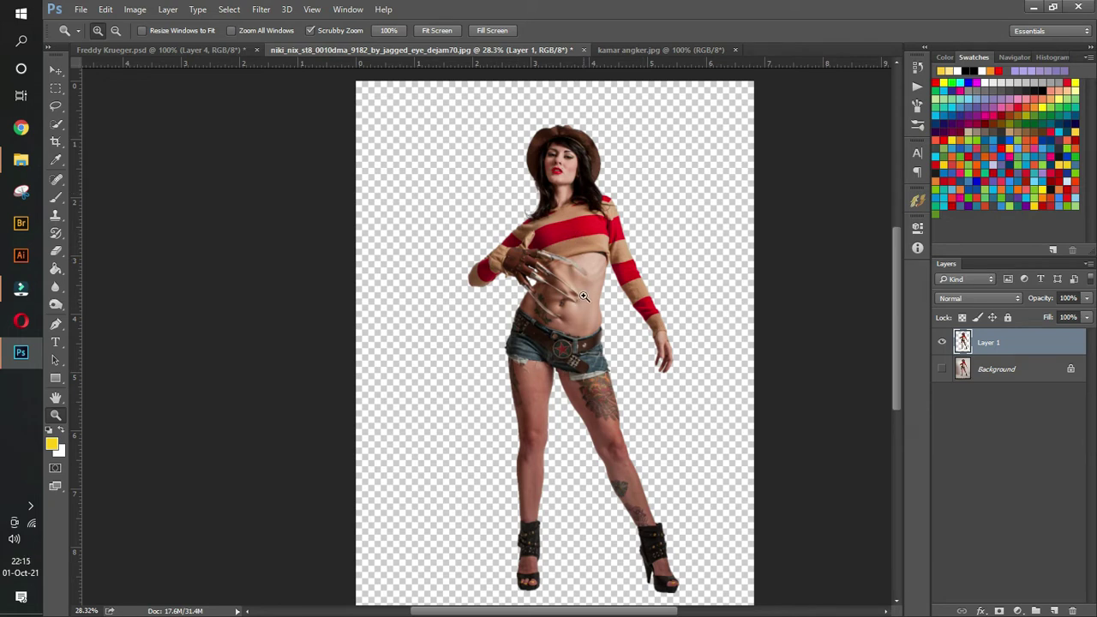
# Resize the abandoned room image, kamar angker.jpg, to a width of 1200 pixels with its proportions kept
pyautogui.click(55, 69)
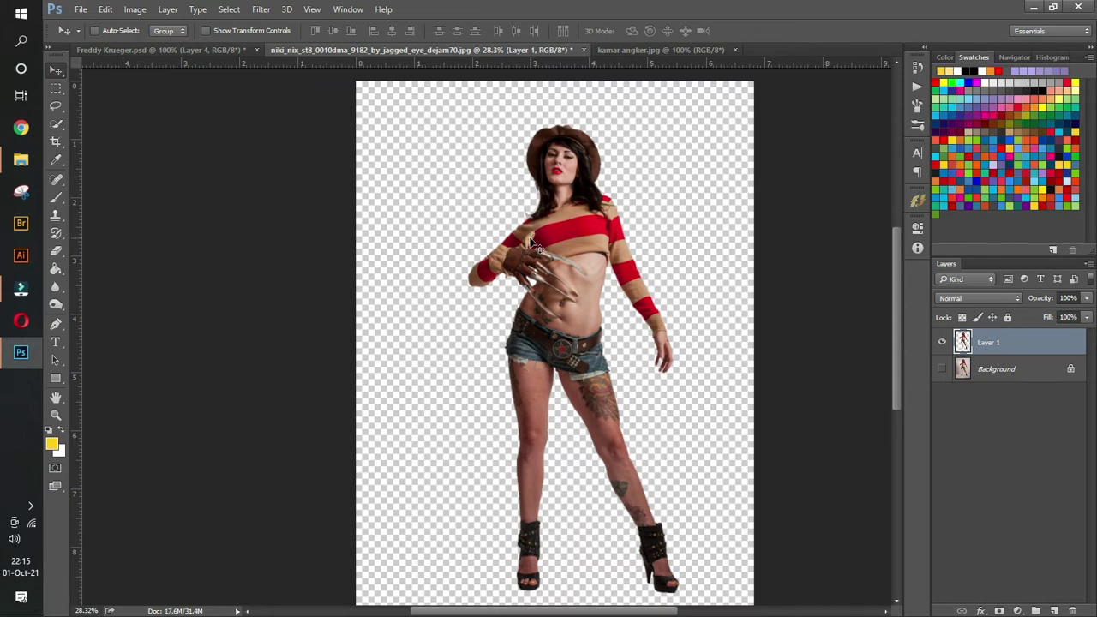
pyautogui.click(646, 49)
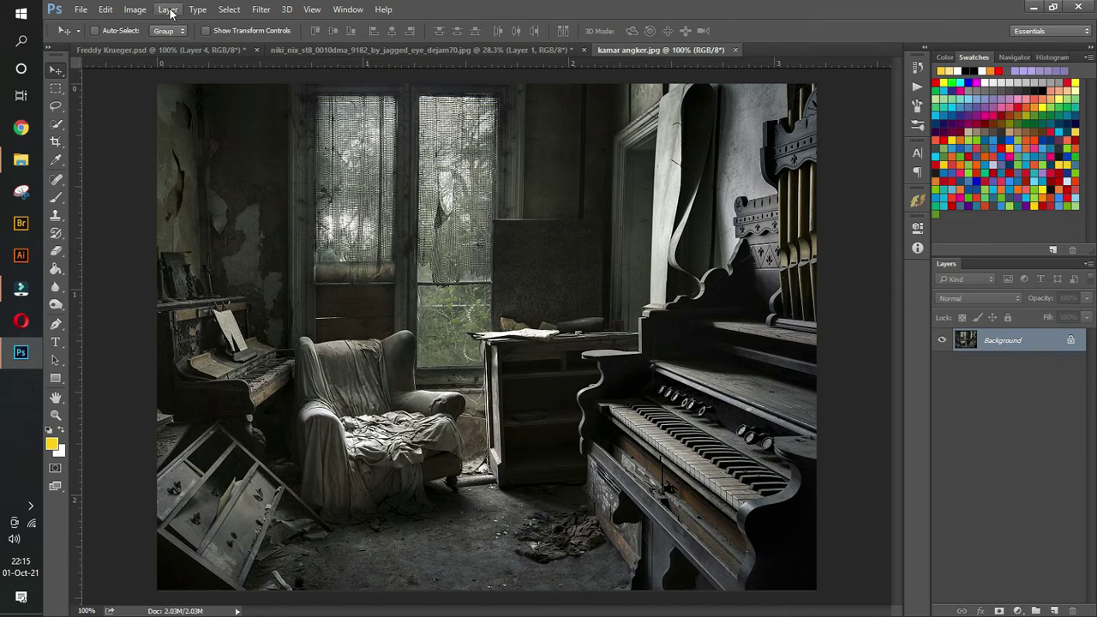
pyautogui.click(141, 10)
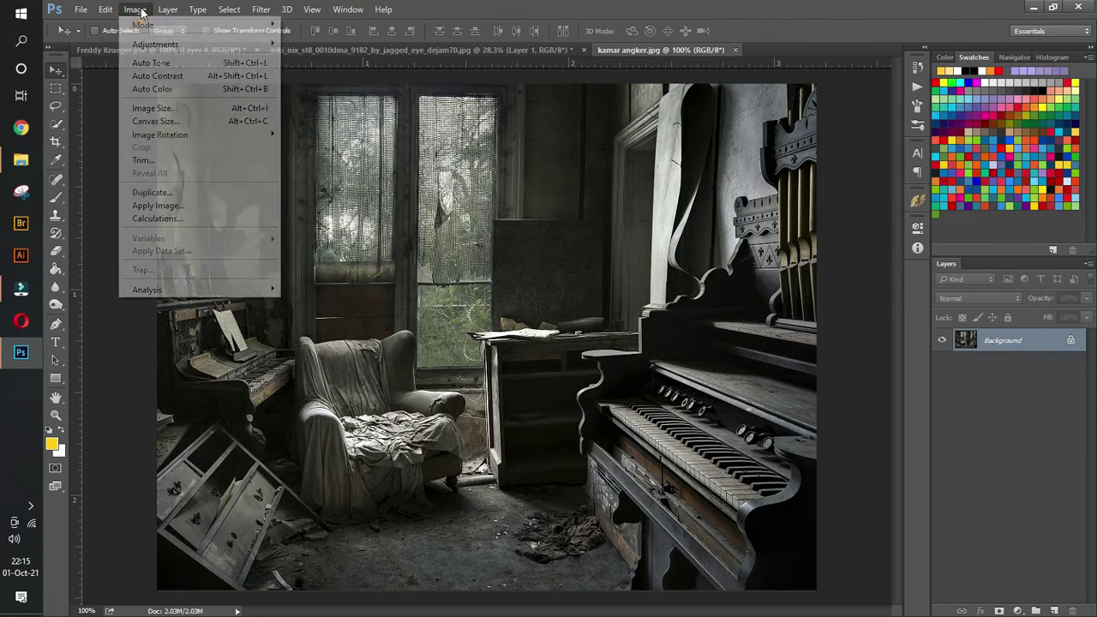
pyautogui.click(155, 108)
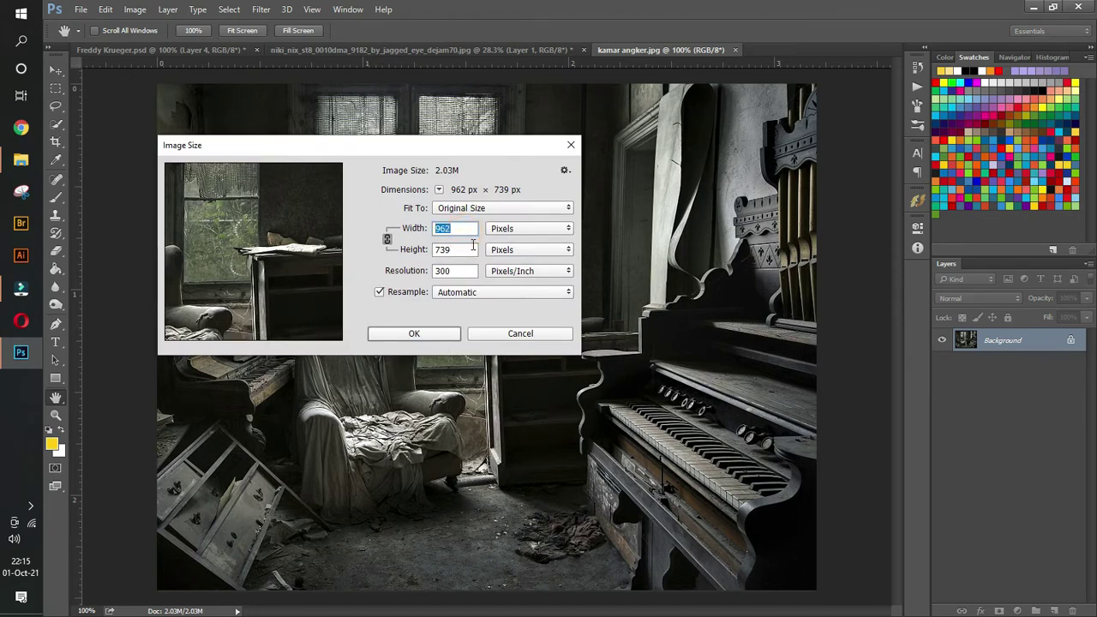
pyautogui.write('1200')
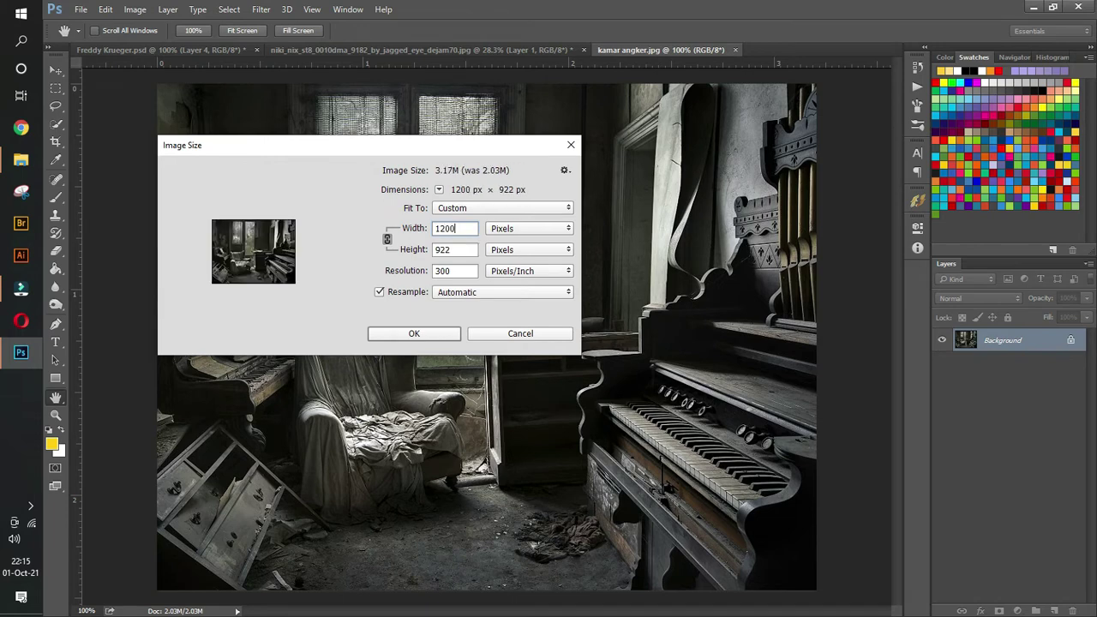
pyautogui.click(413, 333)
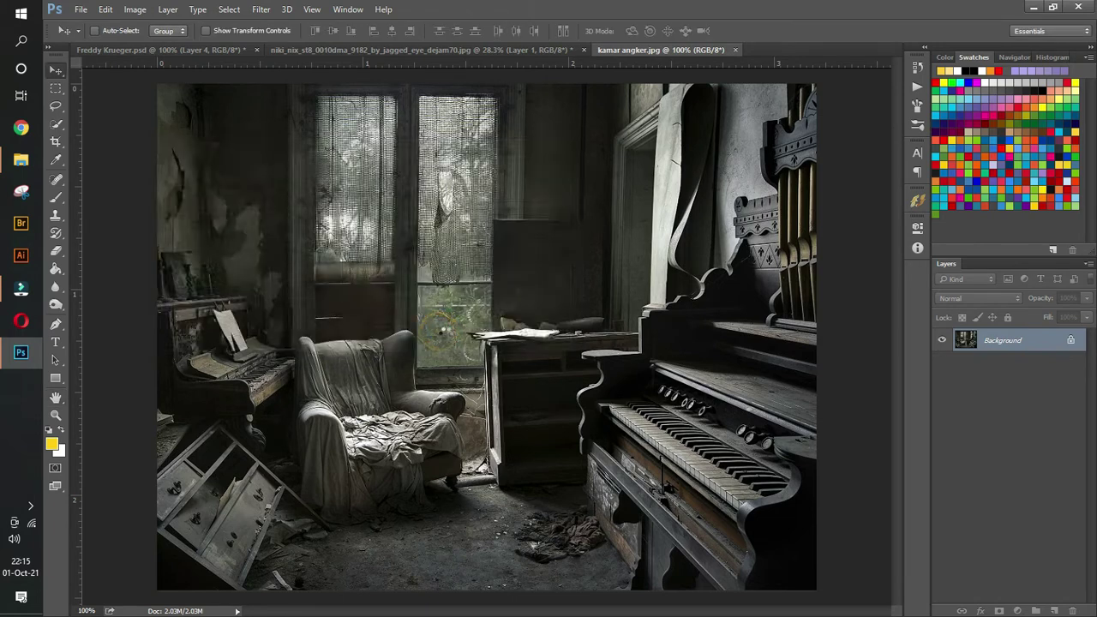
# Move the cut-out woman from her photo into the kamar angker.jpg room image
pyautogui.click(56, 415)
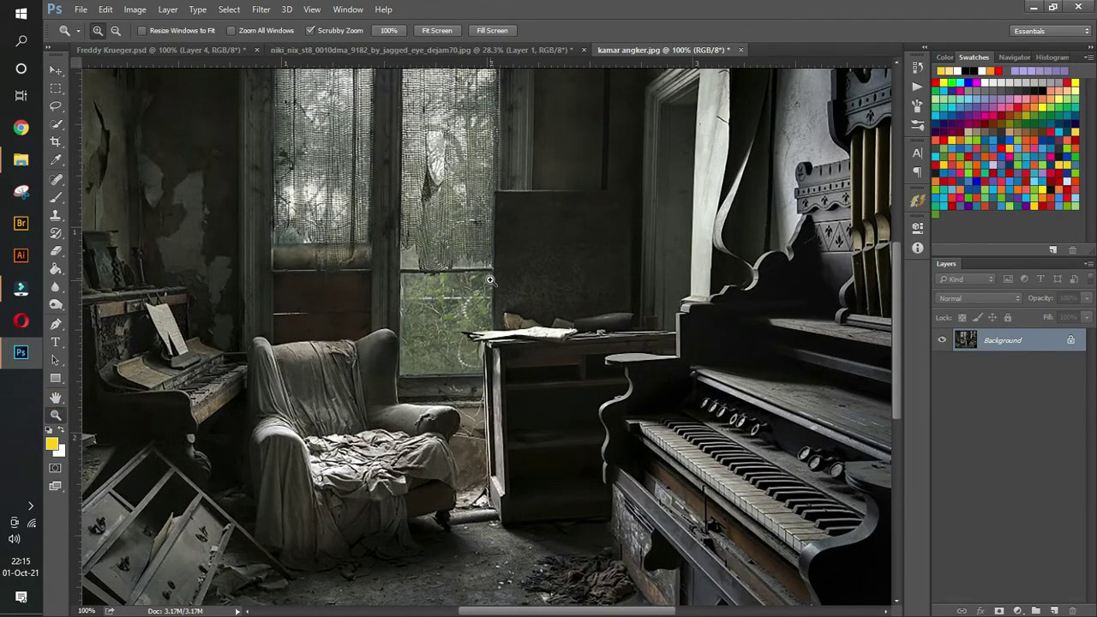
pyautogui.keyDown('alt'); pyautogui.click(497, 281); pyautogui.keyUp('alt')
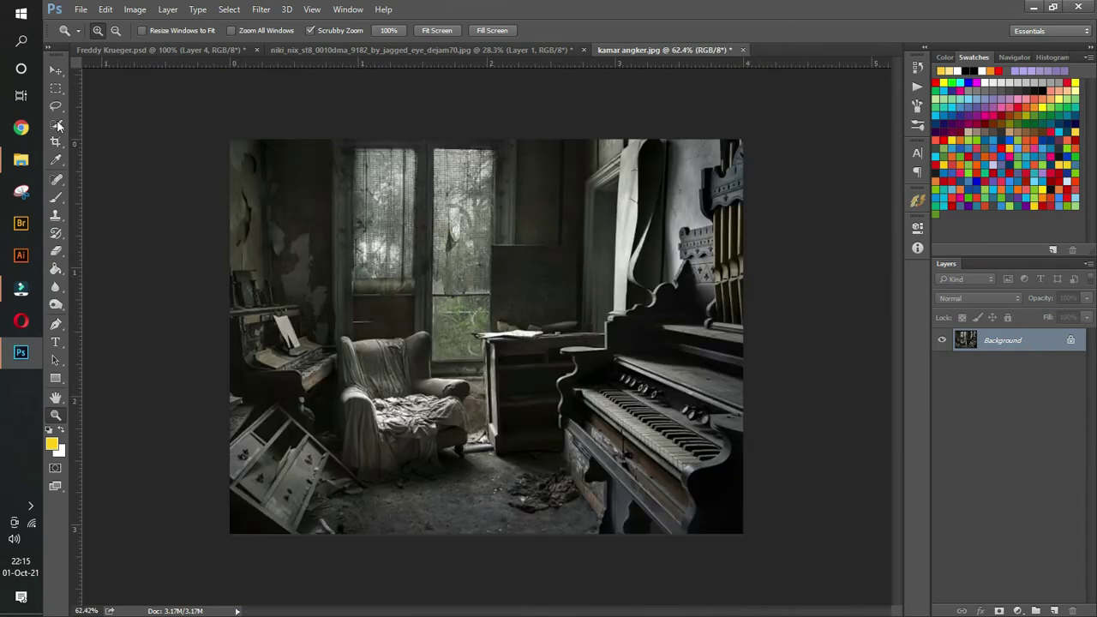
pyautogui.click(57, 69)
pyautogui.click(414, 52)
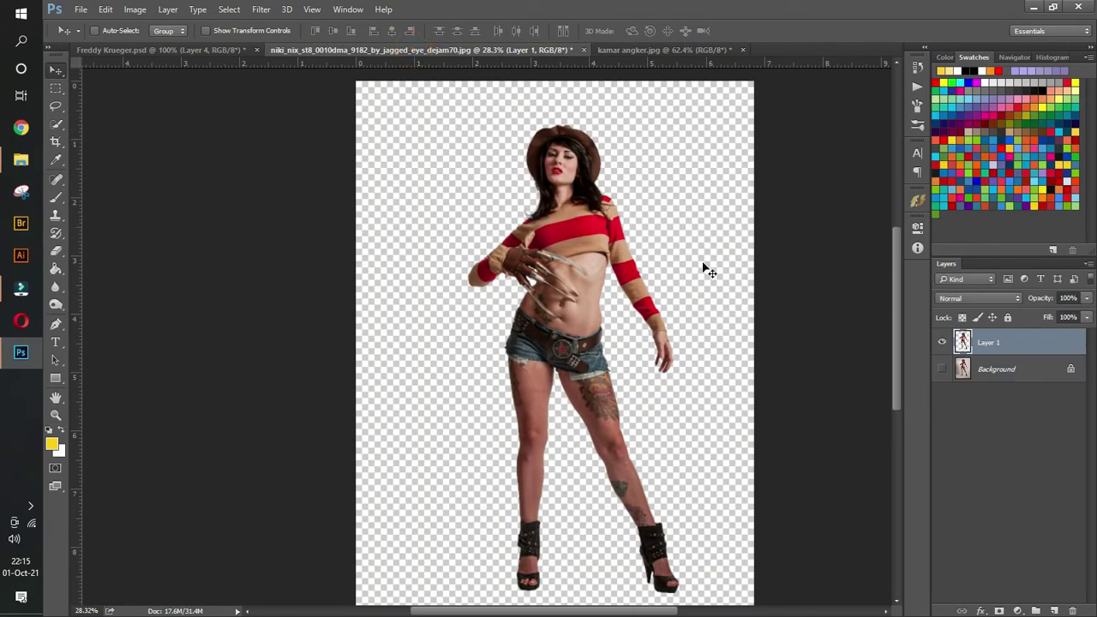
pyautogui.moveTo(567, 228); pyautogui.dragTo(504, 326)
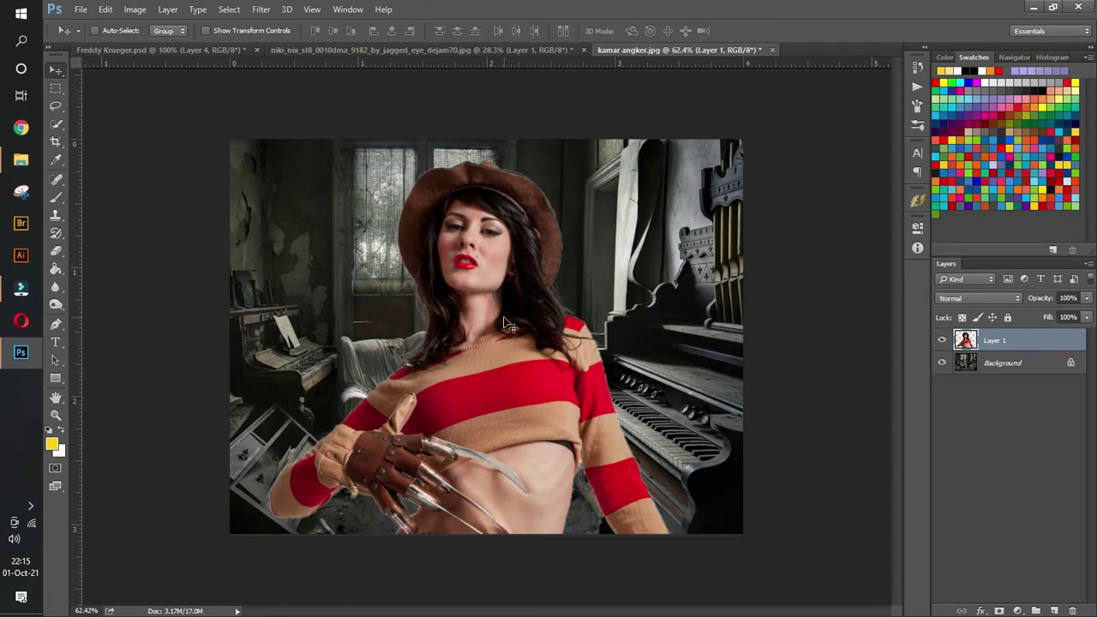
# Scale the woman down proportionally to about 32.5% and place her full figure in front of the windows
pyautogui.hotkey('ctrl', 't')
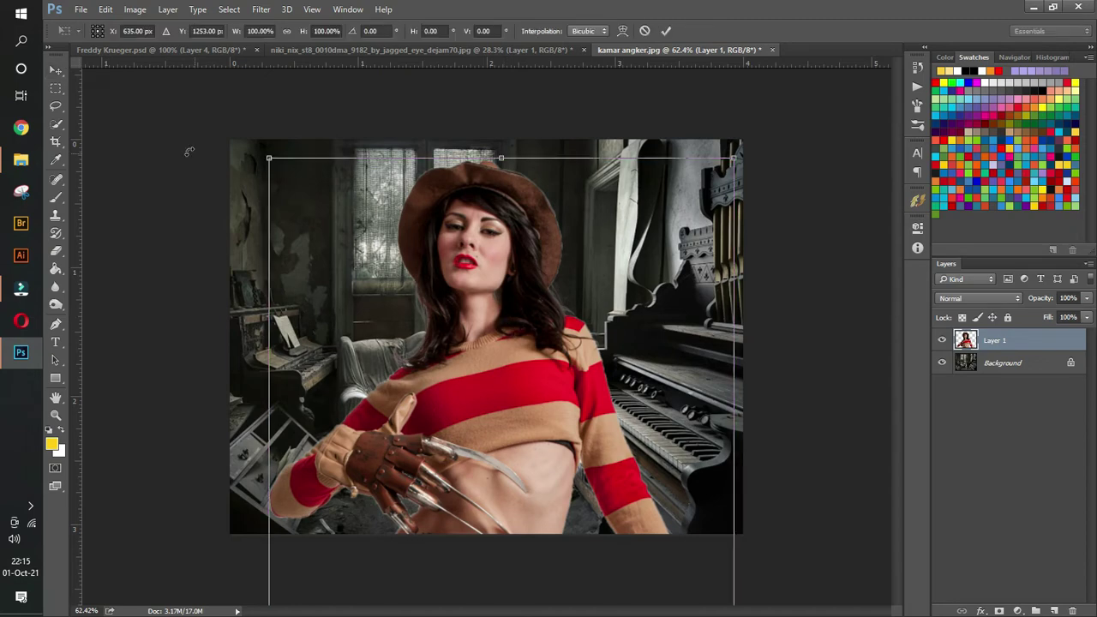
pyautogui.moveTo(735, 157); pyautogui.dragTo(600, 459)
pyautogui.moveTo(441, 495); pyautogui.dragTo(546, 69)
pyautogui.moveTo(695, 76); pyautogui.dragTo(576, 341)
pyautogui.moveTo(460, 443); pyautogui.dragTo(484, 191)
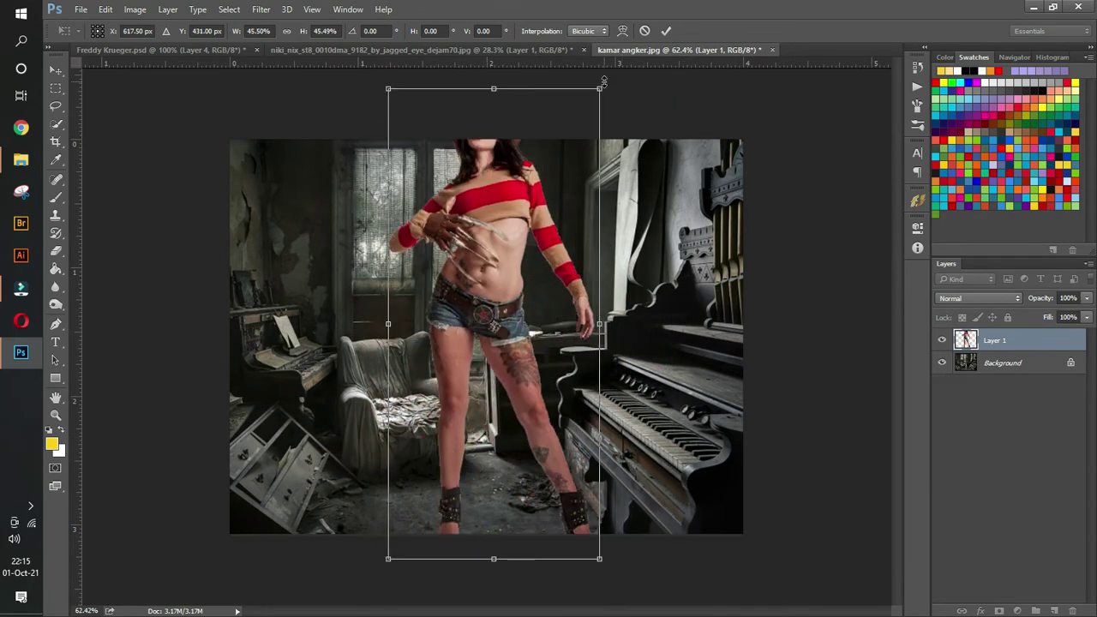
pyautogui.moveTo(604, 86); pyautogui.dragTo(538, 222)
pyautogui.moveTo(473, 319); pyautogui.dragTo(467, 274)
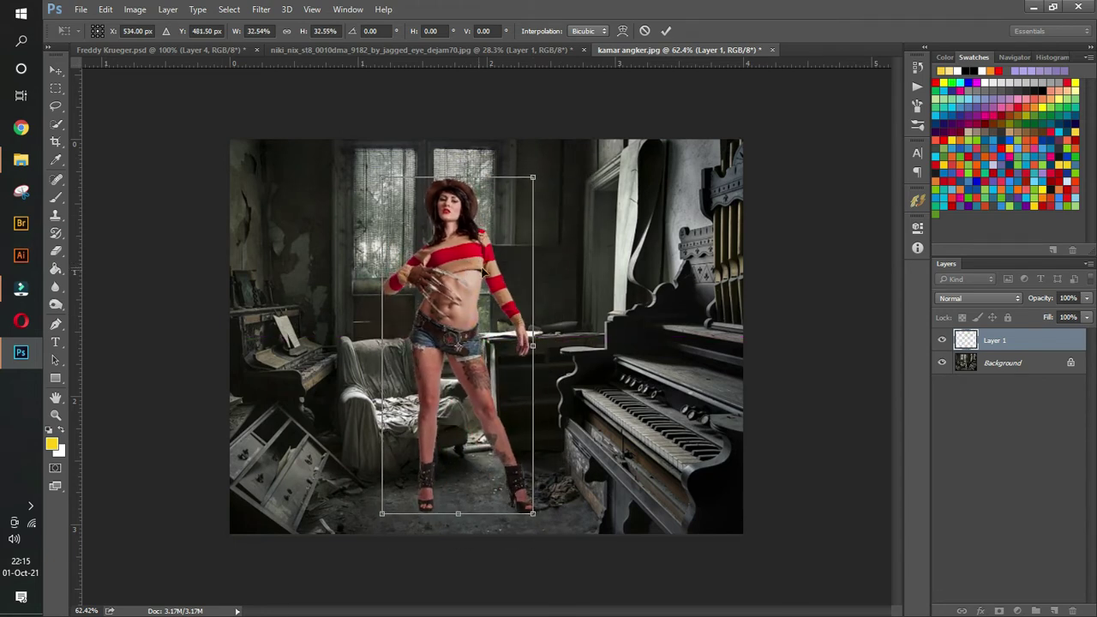
# Reduce the woman further to about 30.4%, stand her on the floor between the armchair and the organ, and apply the transform
pyautogui.moveTo(537, 177); pyautogui.dragTo(530, 196)
pyautogui.moveTo(455, 270); pyautogui.dragTo(480, 277)
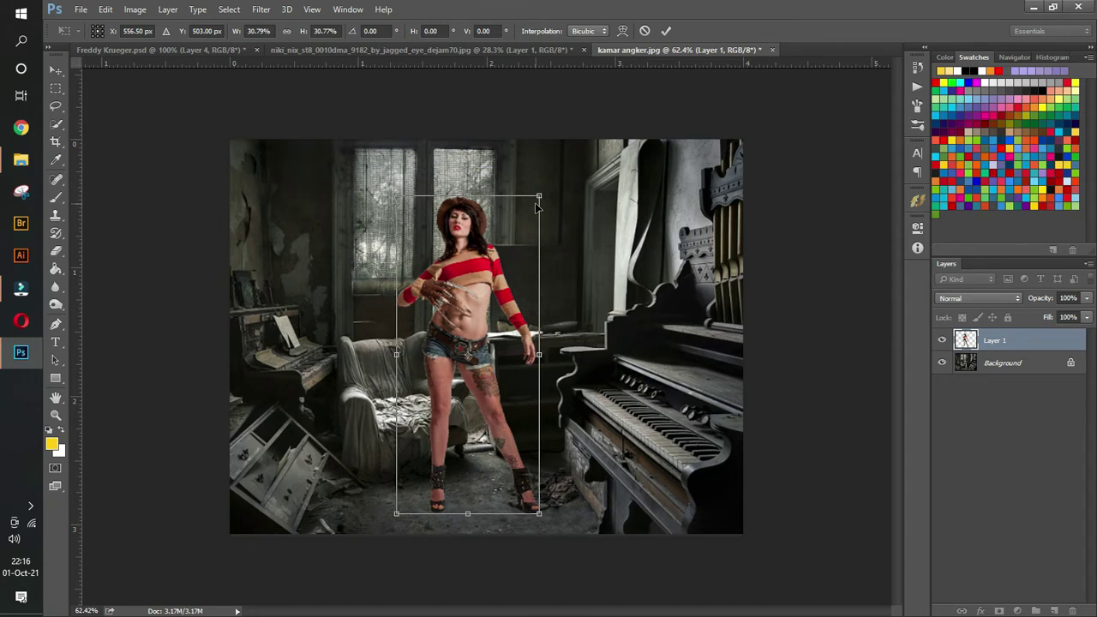
pyautogui.moveTo(537, 196); pyautogui.dragTo(536, 200)
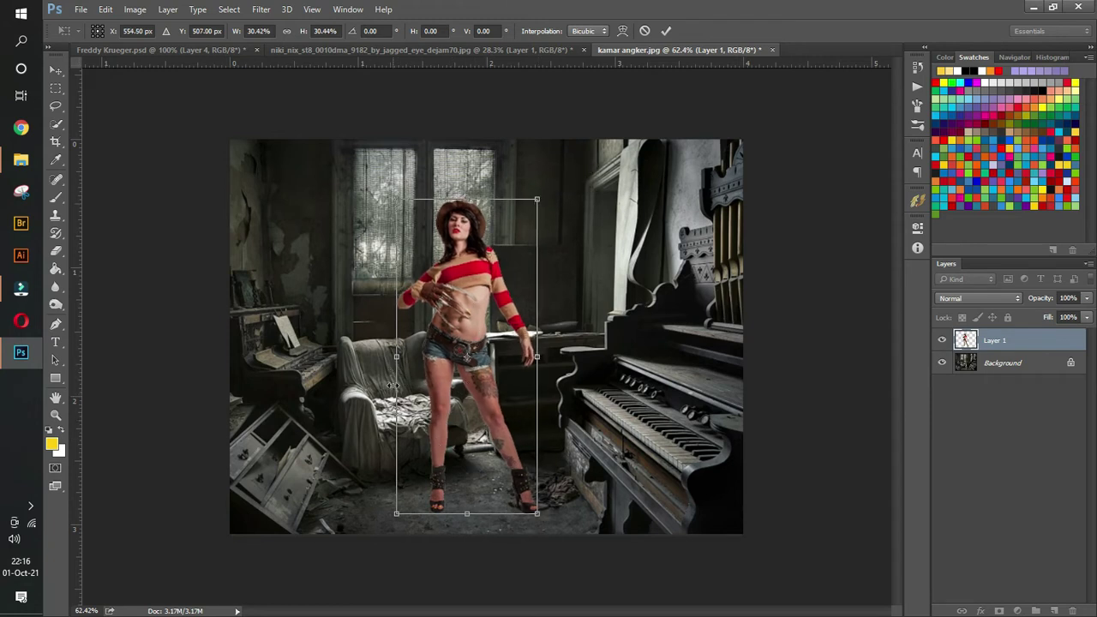
pyautogui.moveTo(494, 299); pyautogui.dragTo(485, 297)
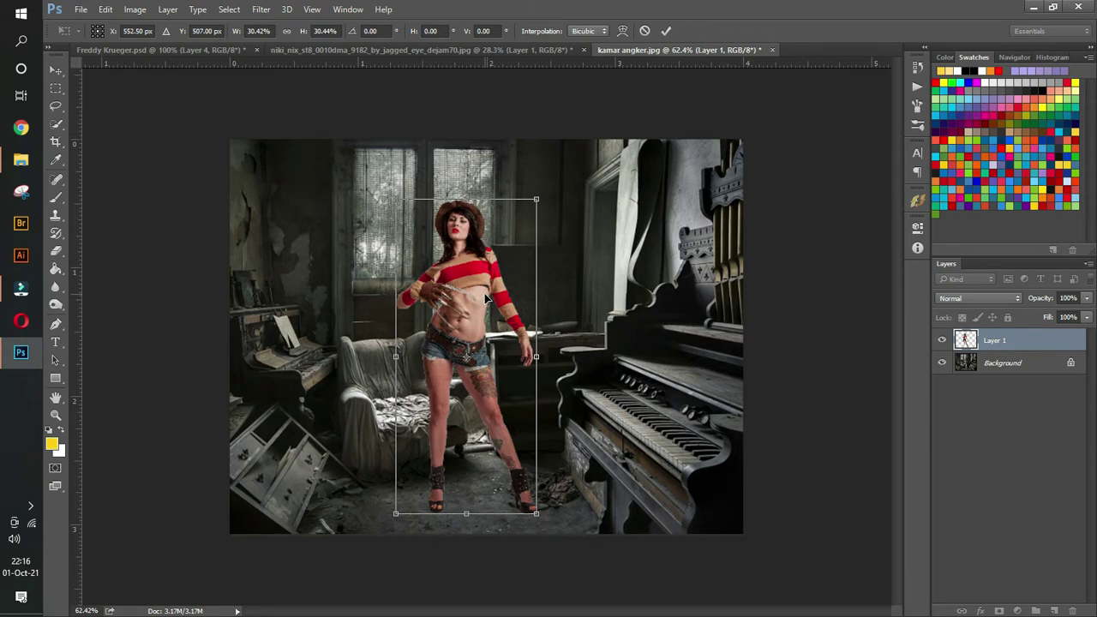
pyautogui.press('Return')
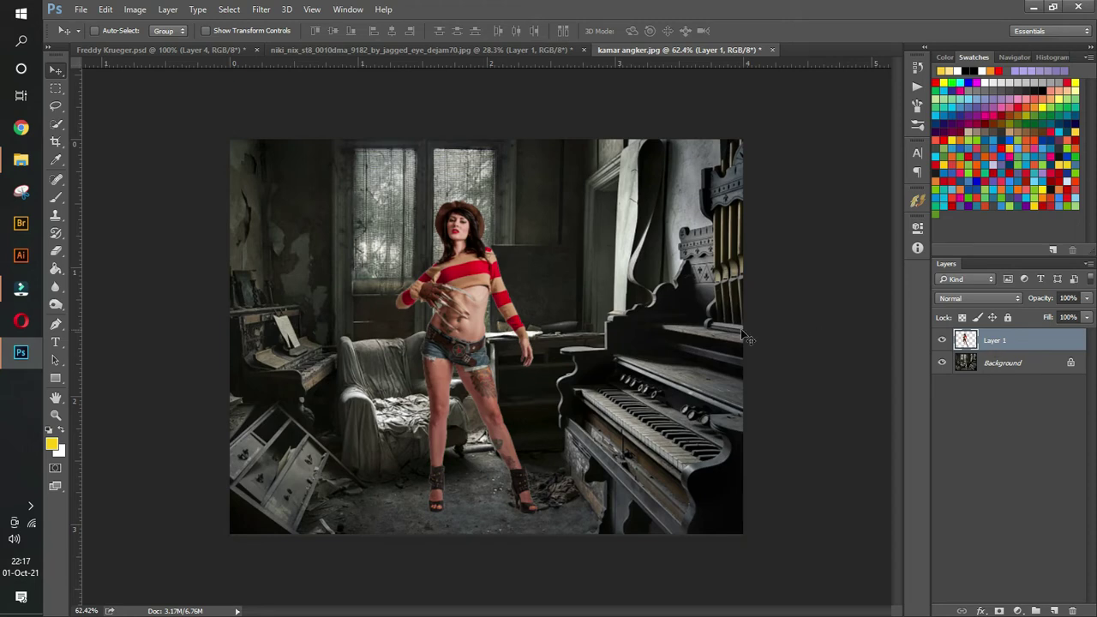
# Flip the woman's layer horizontally with Free Transform
pyautogui.hotkey('ctrl', 't')
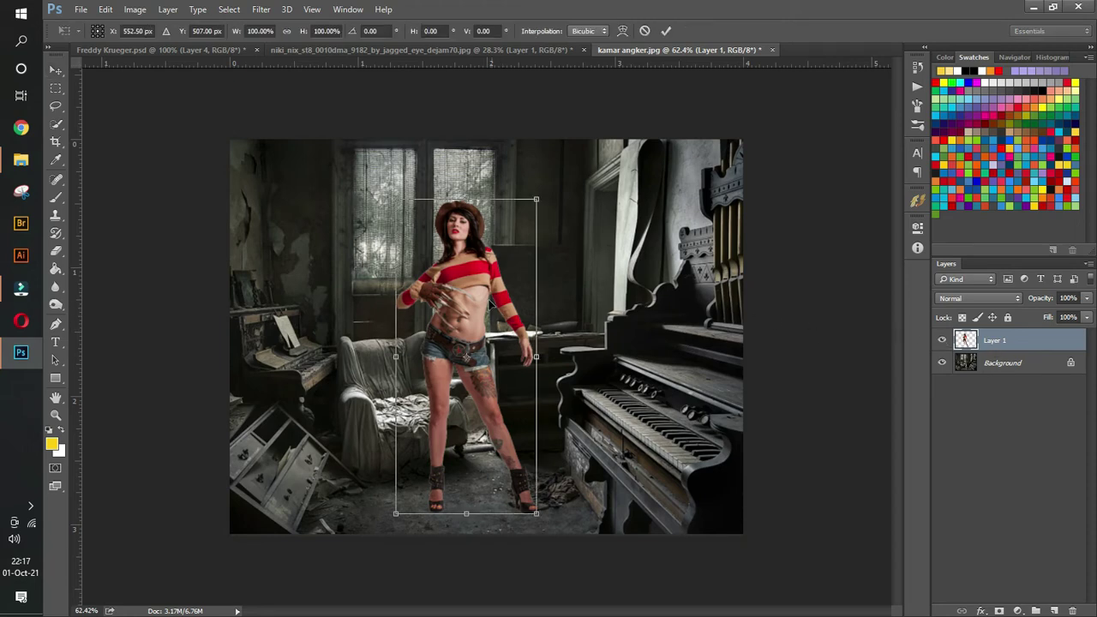
pyautogui.rightClick(487, 295)
pyautogui.click(564, 490)
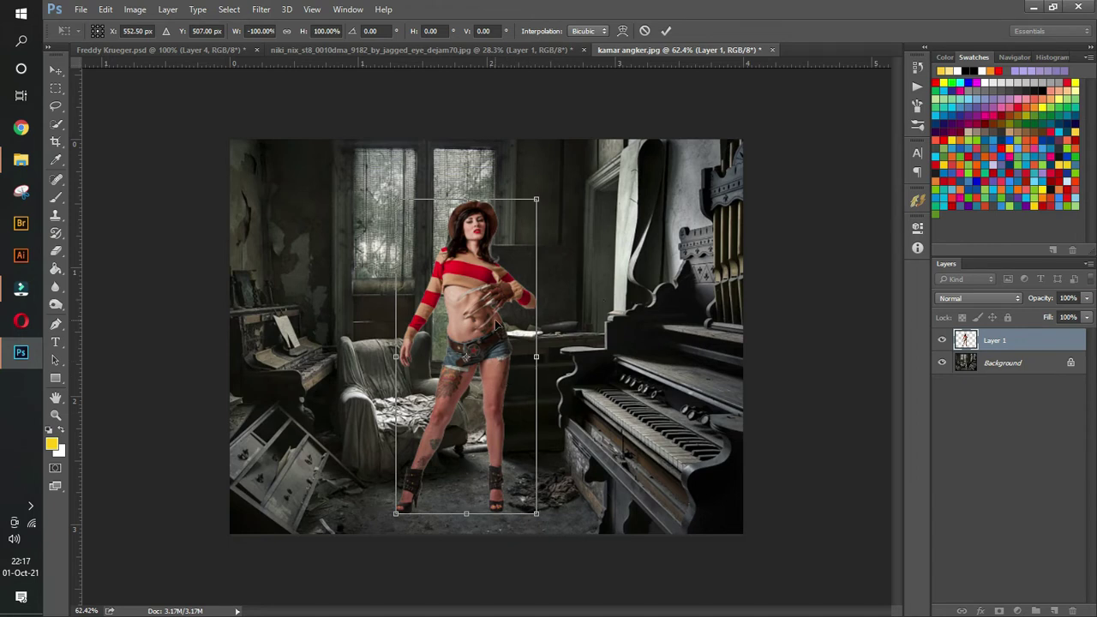
# Undo the horizontal flip of the woman's layer and cancel the transform
pyautogui.hotkey('ctrl', 'z')
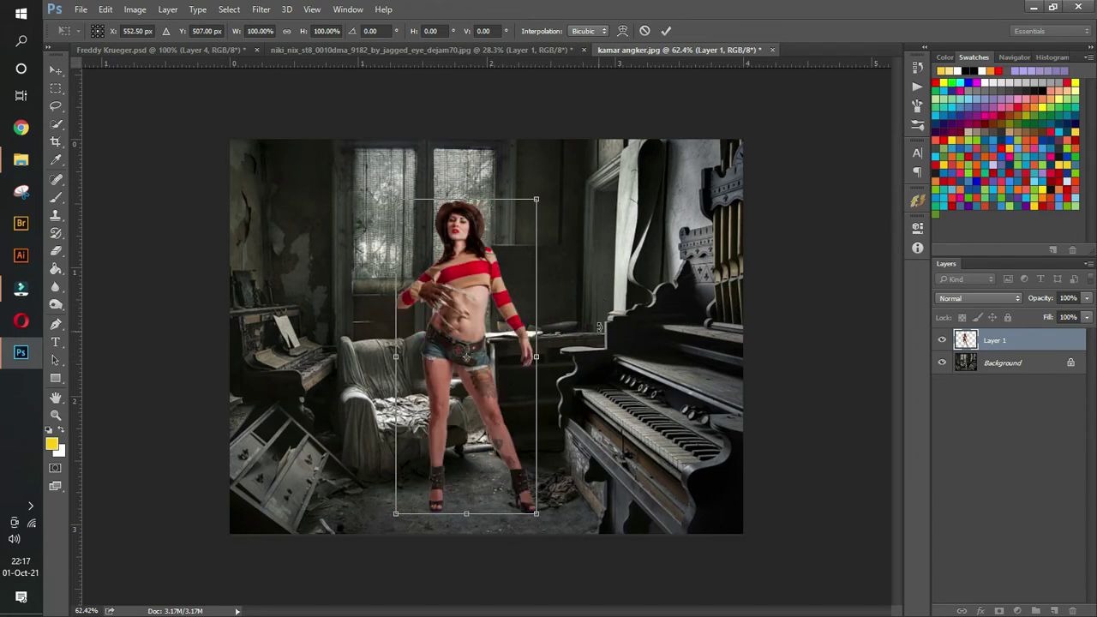
pyautogui.click(644, 31)
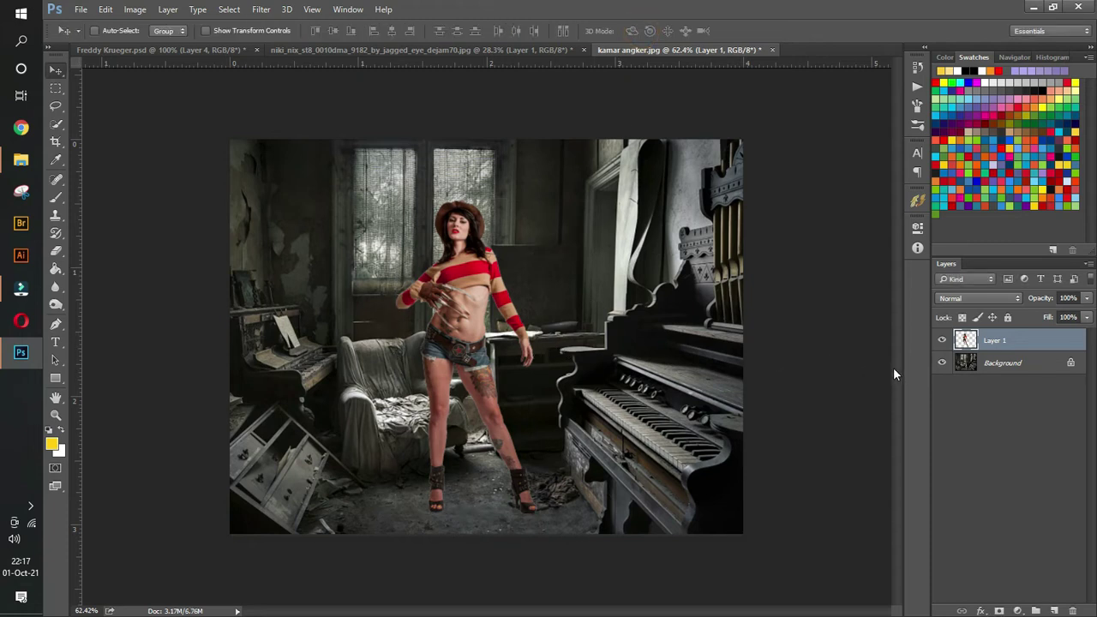
# Unlock the room background layer and flip it horizontally with Free Transform
pyautogui.click(1035, 362)
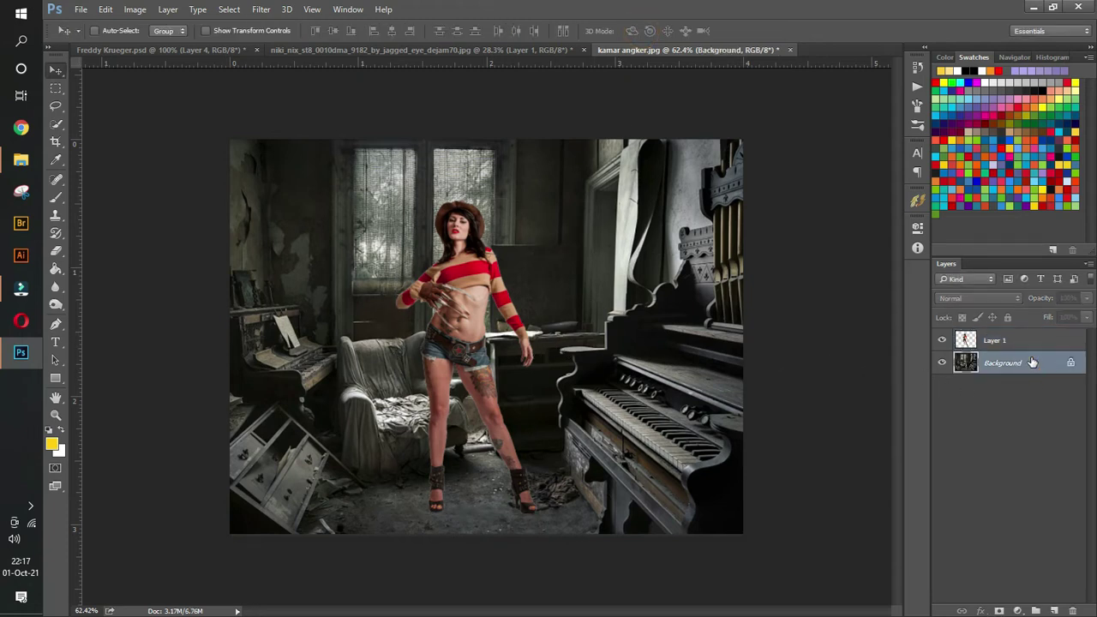
pyautogui.click(1070, 363)
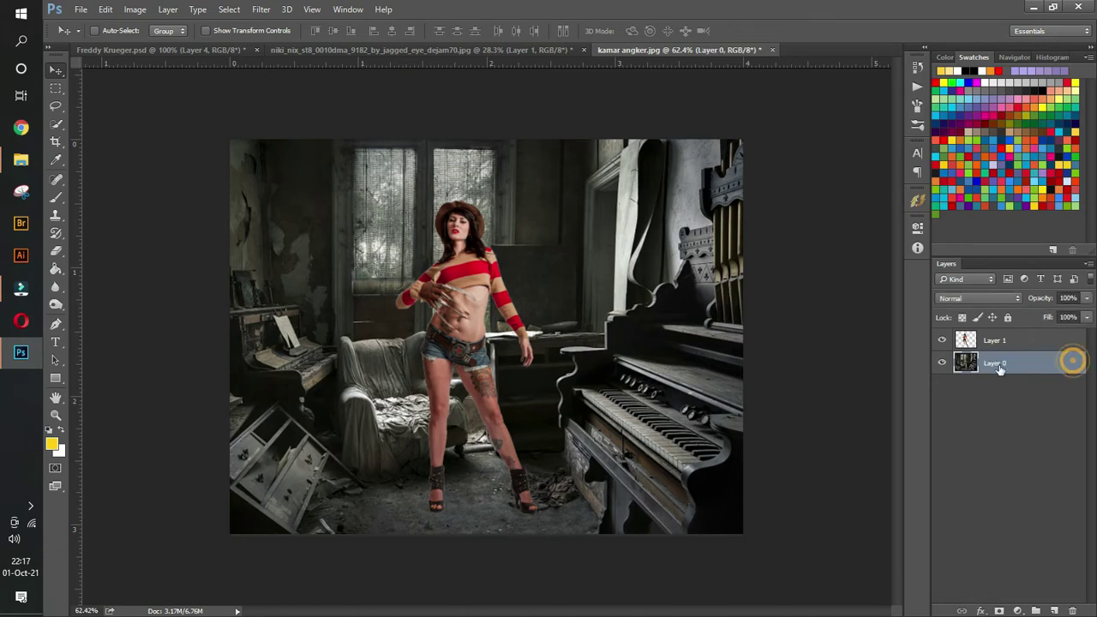
pyautogui.hotkey('ctrl', 't')
pyautogui.rightClick(572, 325)
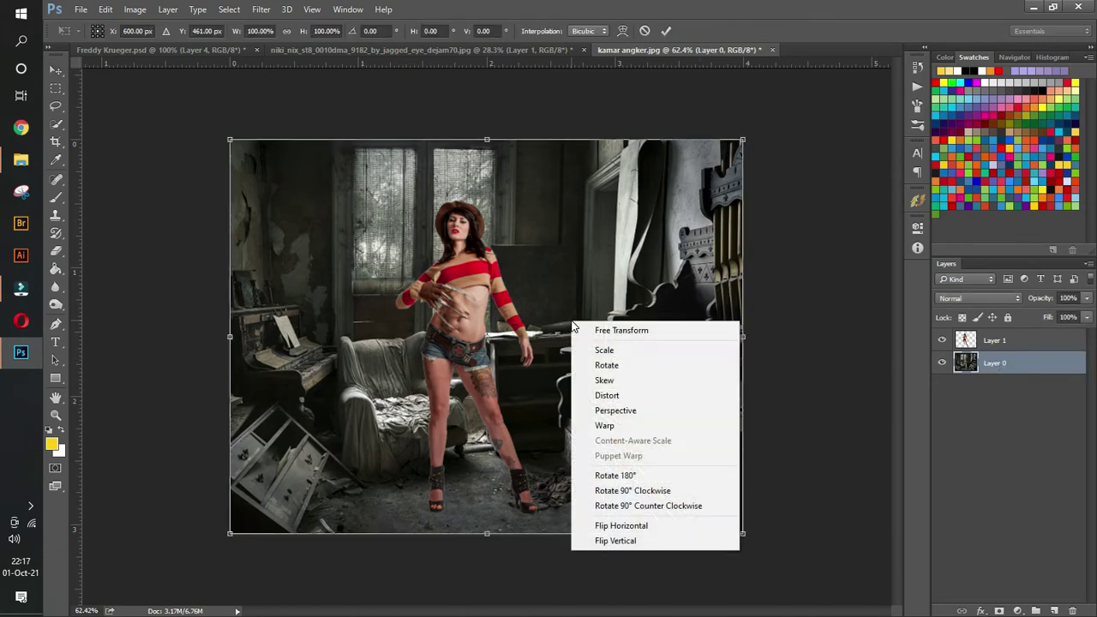
pyautogui.click(673, 524)
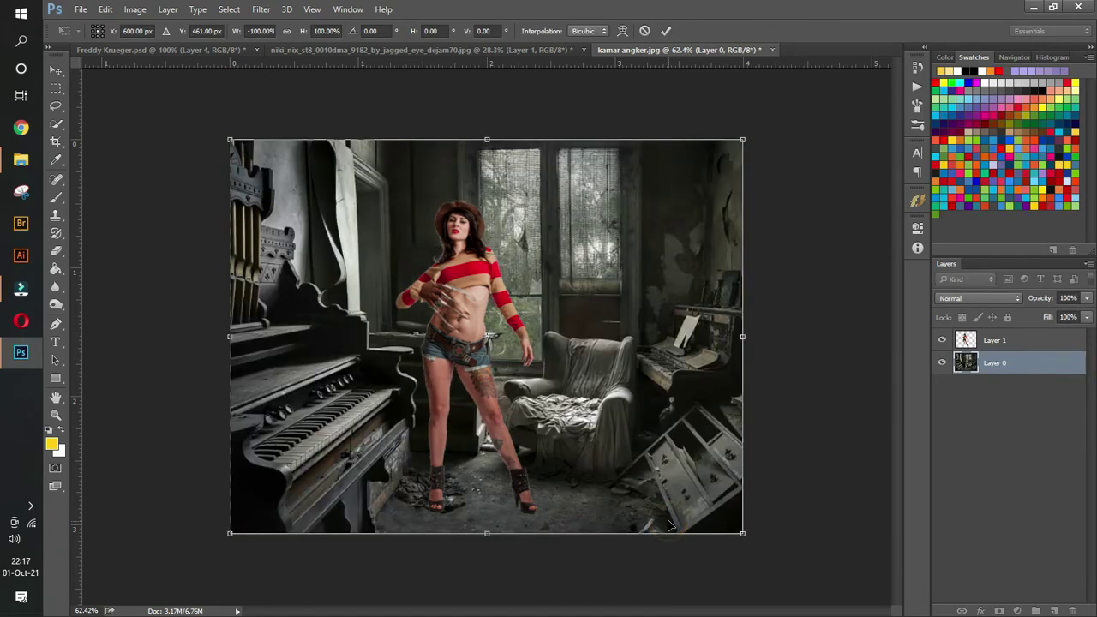
pyautogui.press('Return')
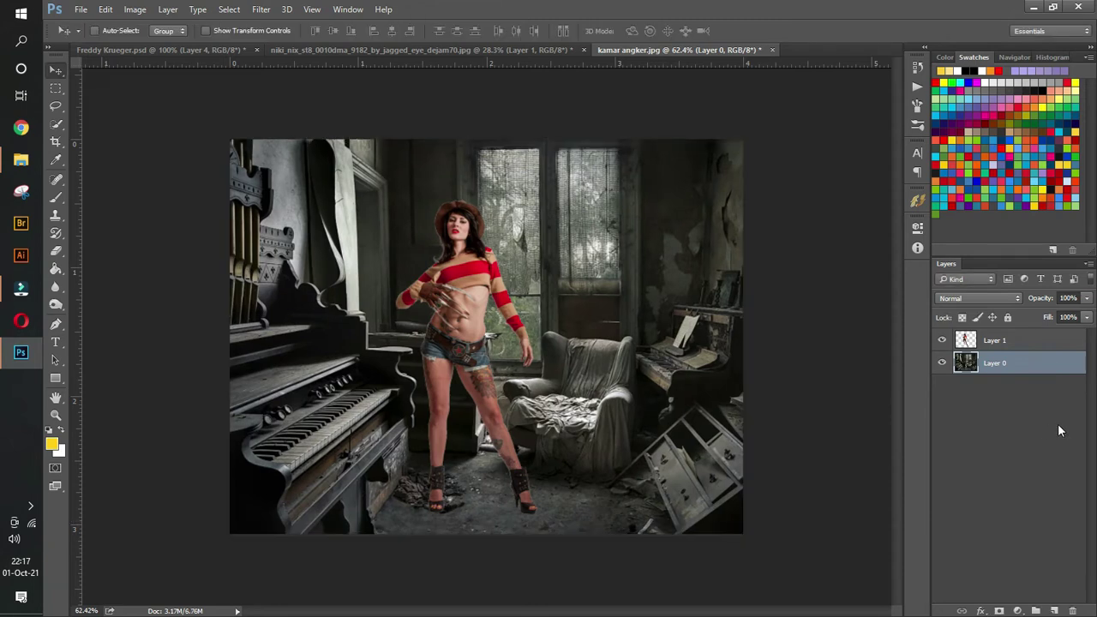
# Move the woman's layer slightly to the right so she stands between the organ and the armchair
pyautogui.click(1004, 339)
pyautogui.moveTo(463, 316); pyautogui.dragTo(504, 310)
pyautogui.click(500, 295)
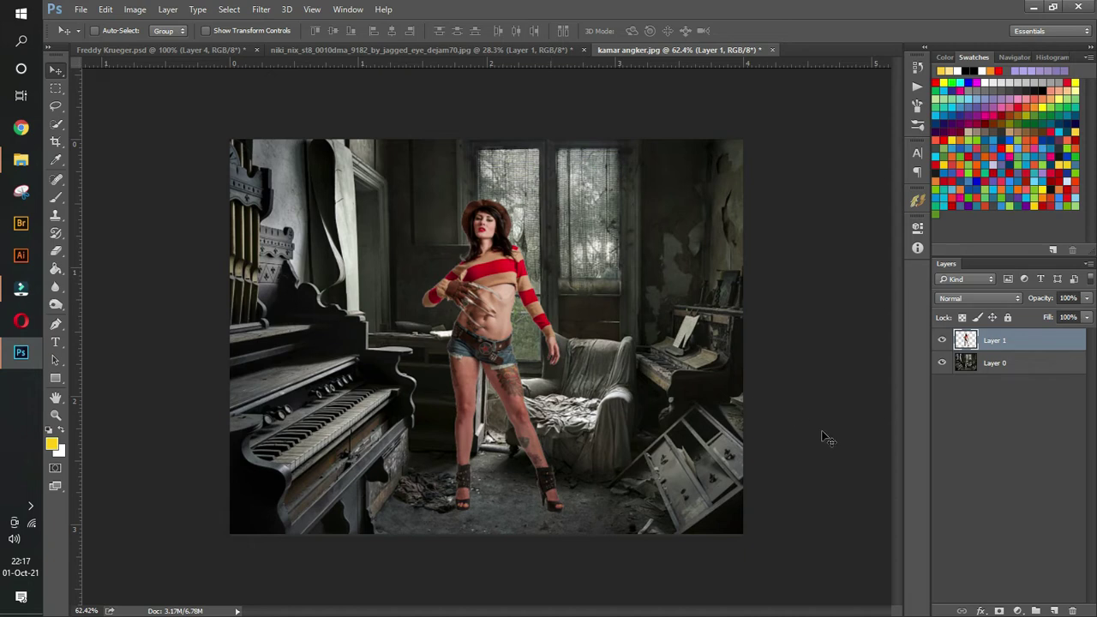
# Add a Hue/Saturation adjustment layer clipped to the woman's layer, with Saturation -40 and Lightness -7
pyautogui.click(1017, 610)
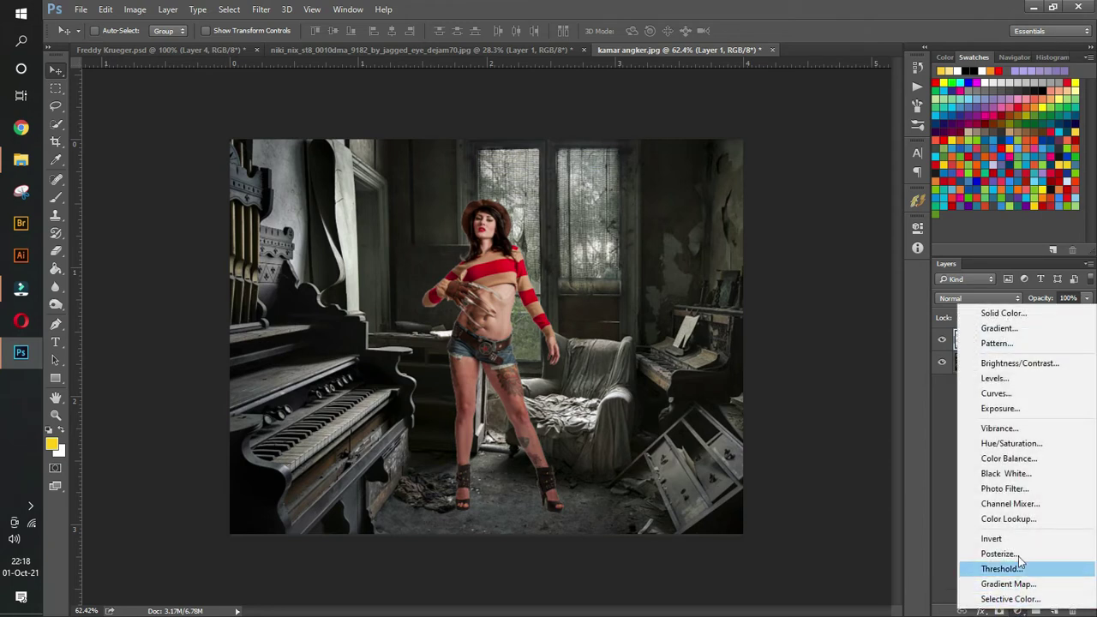
pyautogui.click(1011, 443)
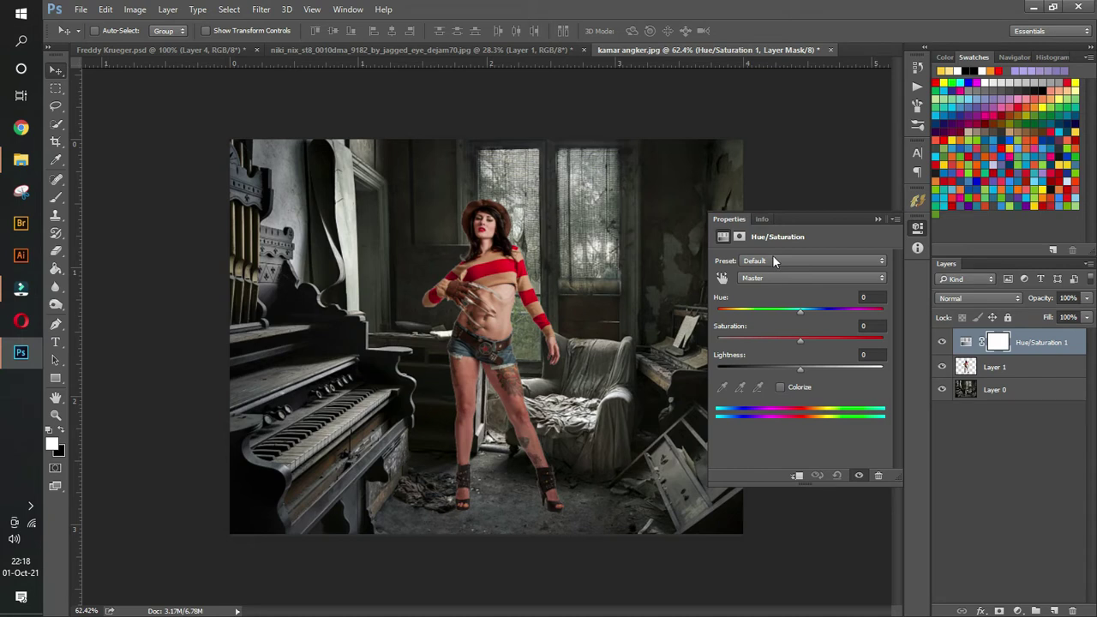
pyautogui.click(798, 476)
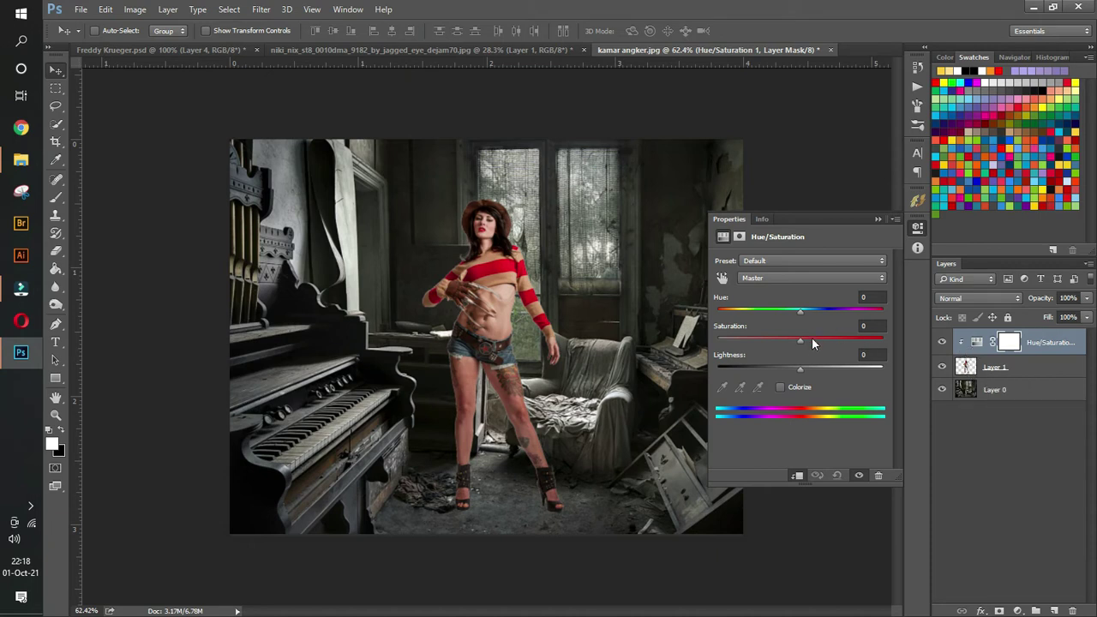
pyautogui.moveTo(800, 340); pyautogui.dragTo(772, 340)
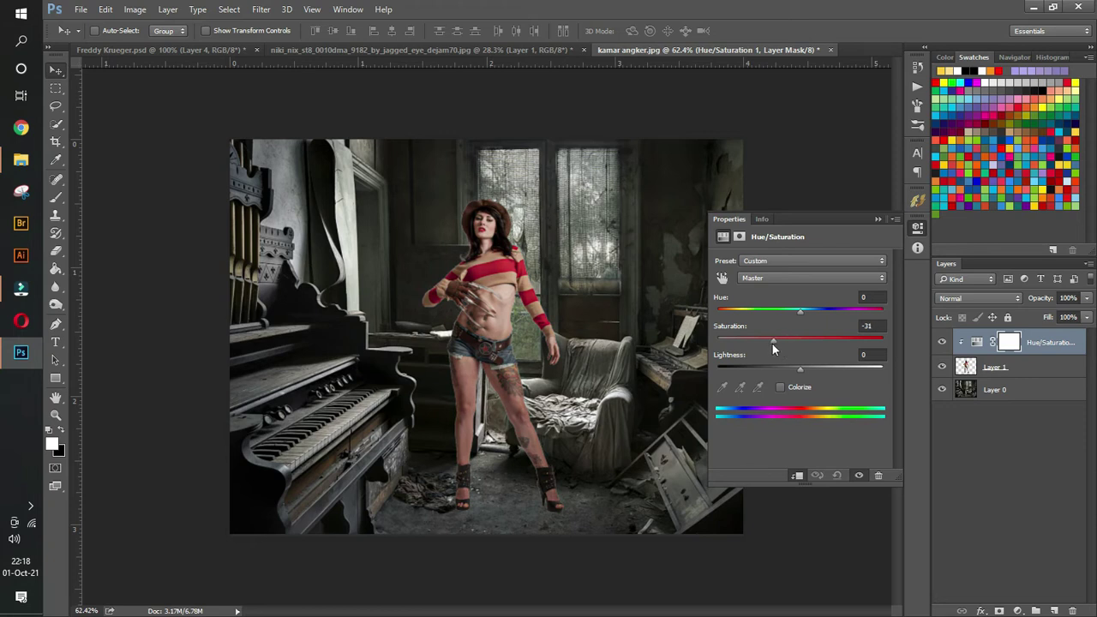
pyautogui.moveTo(770, 342); pyautogui.dragTo(791, 368)
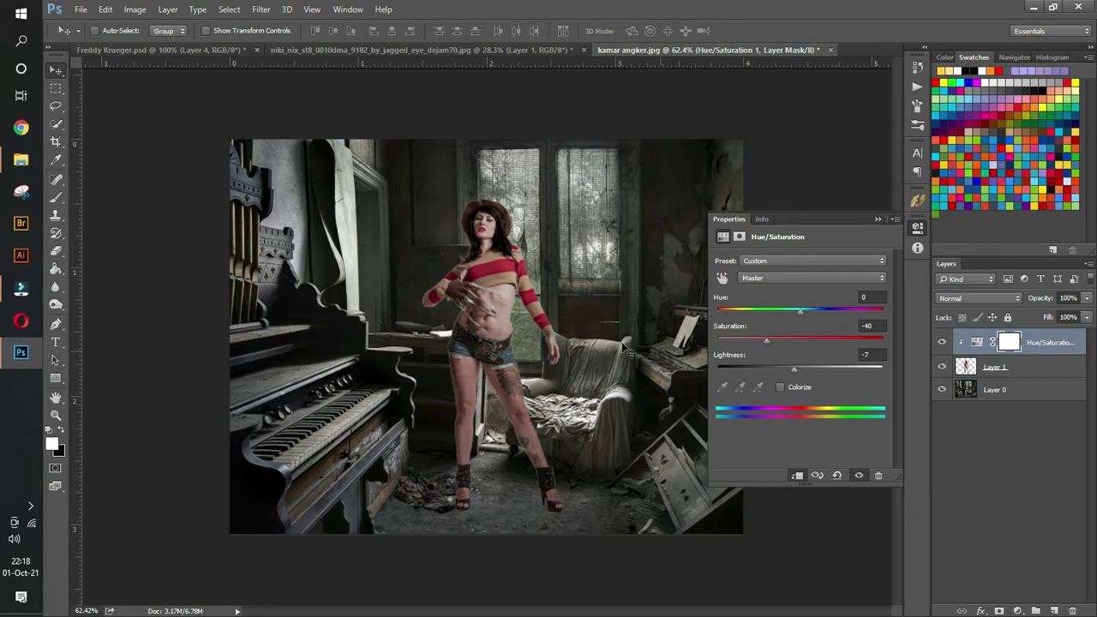
pyautogui.click(766, 339)
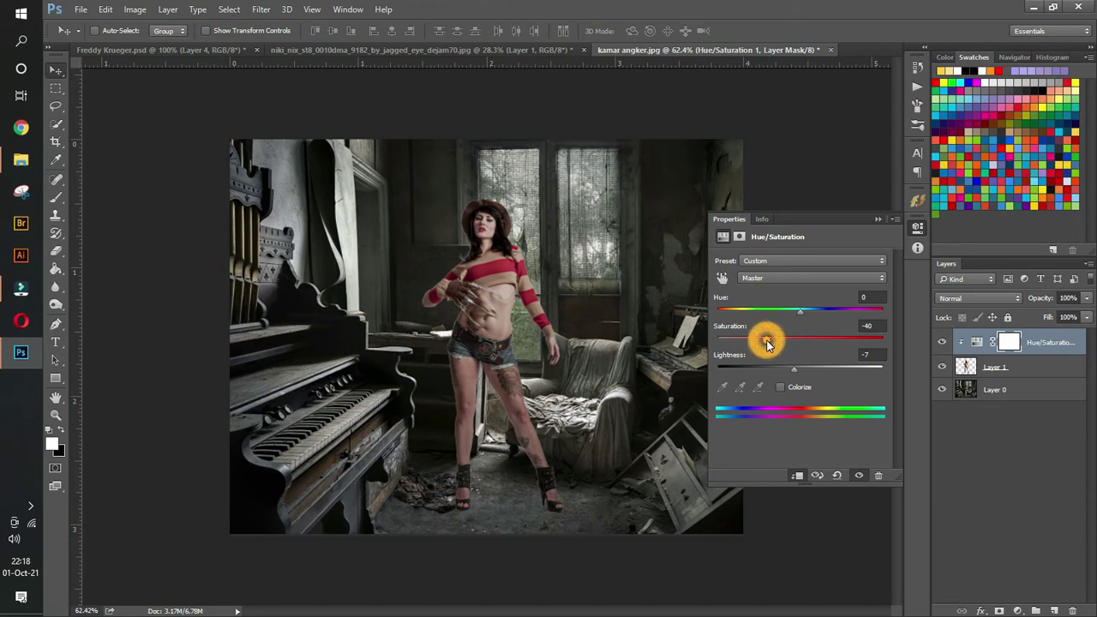
pyautogui.click(877, 219)
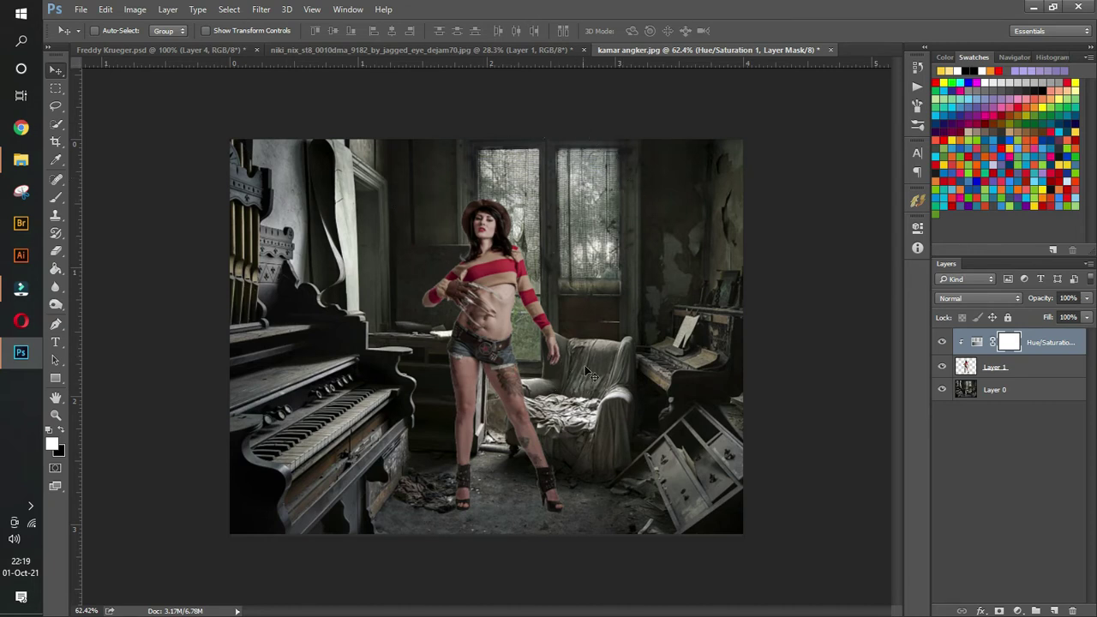
# Duplicate the woman's layer and move the lower copy, Layer 1, to the right beside her
pyautogui.click(990, 370)
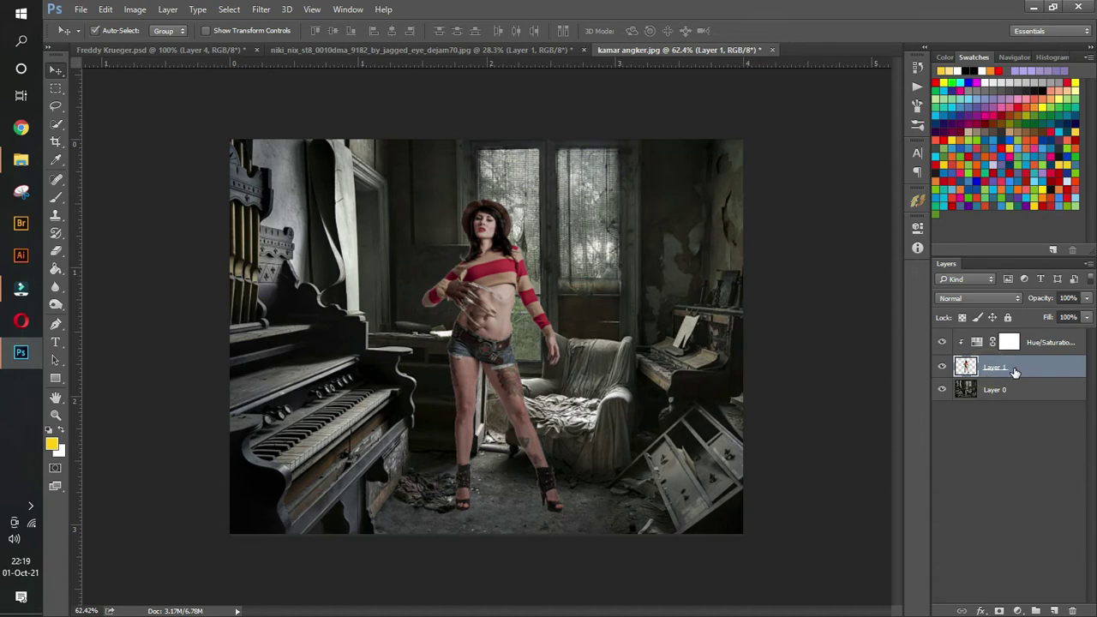
pyautogui.hotkey('ctrl', 'j')
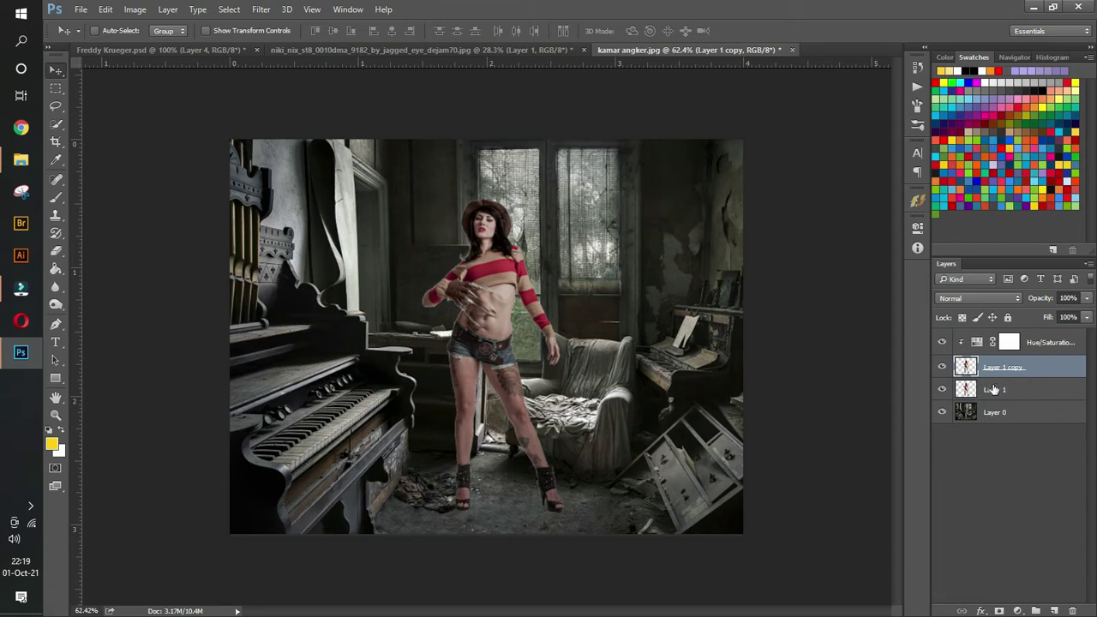
pyautogui.click(998, 393)
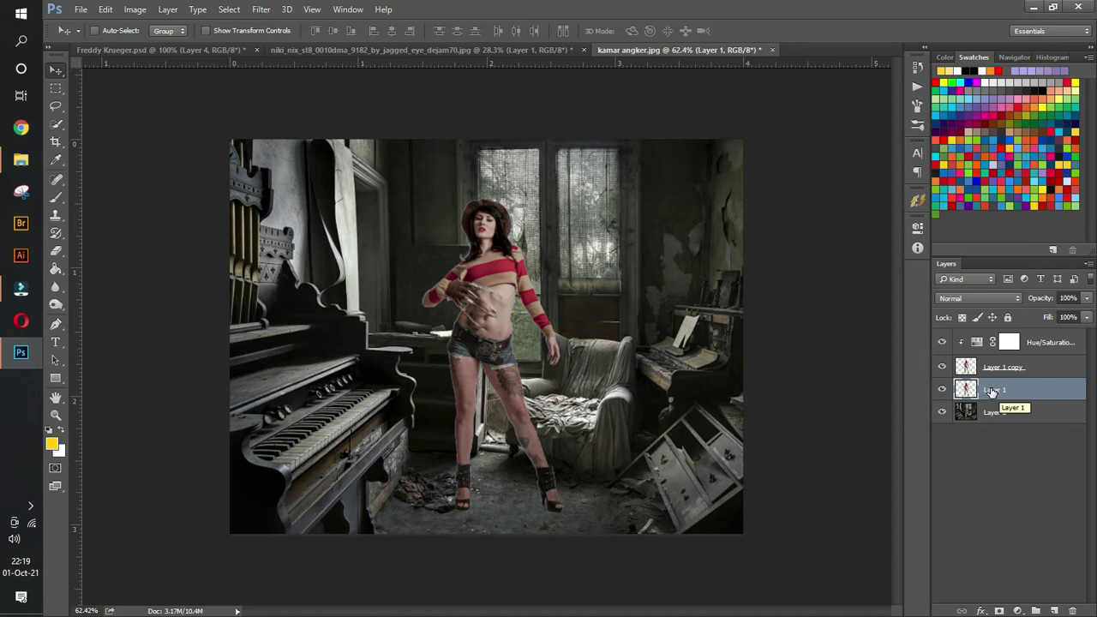
pyautogui.moveTo(504, 313); pyautogui.dragTo(615, 314)
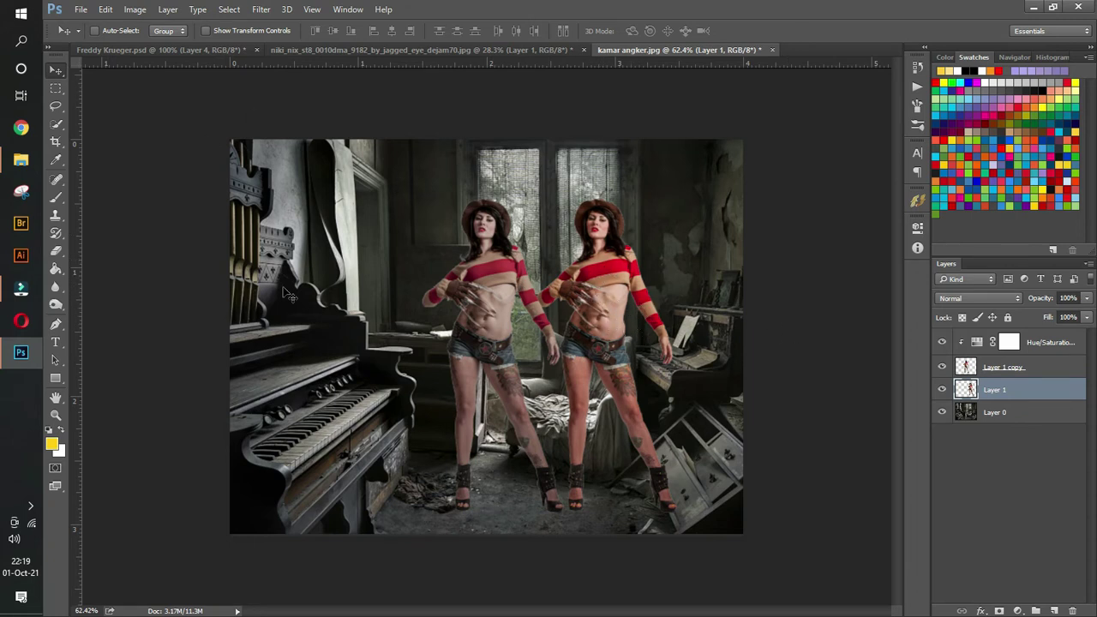
# Turn Layer 1 into a solid black silhouette with a Hue/Saturation adjustment at Lightness -100
pyautogui.click(135, 9)
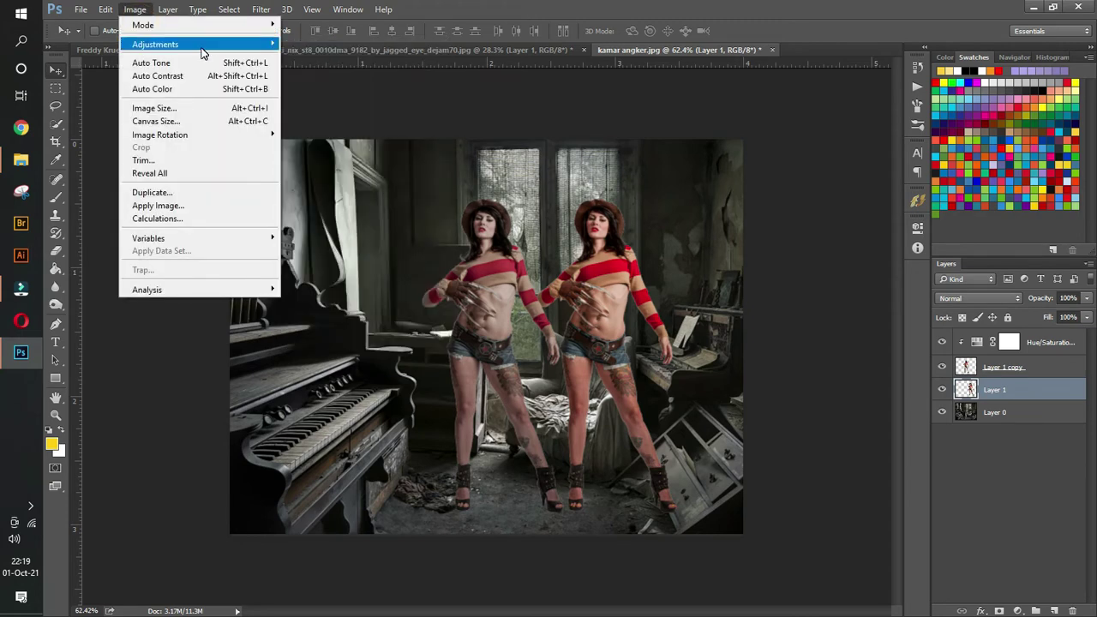
pyautogui.moveTo(202, 53)
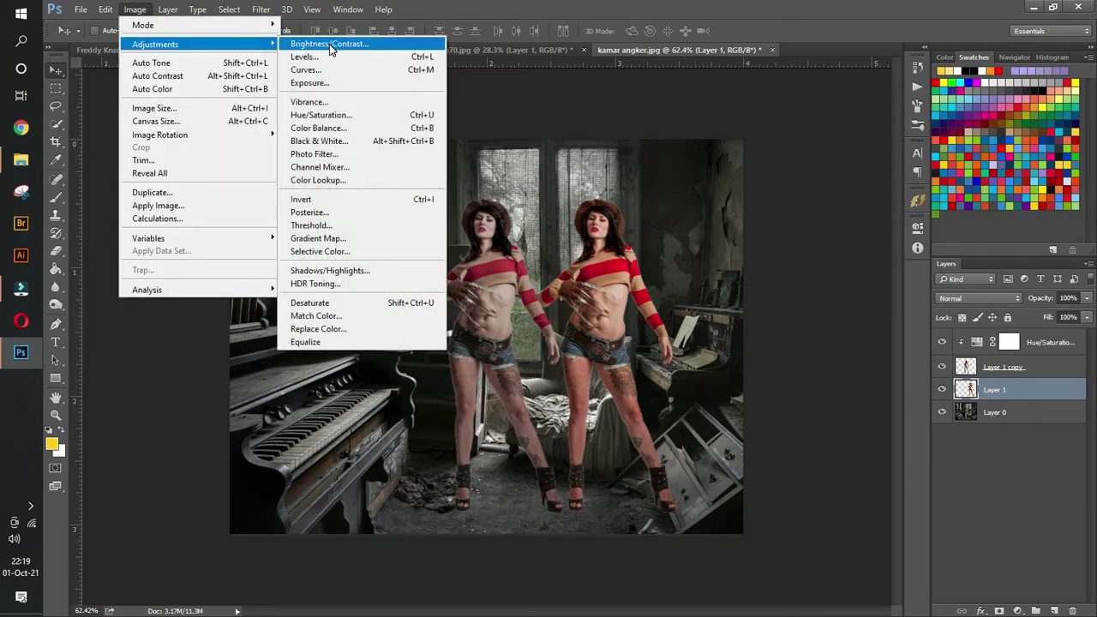
pyautogui.click(348, 119)
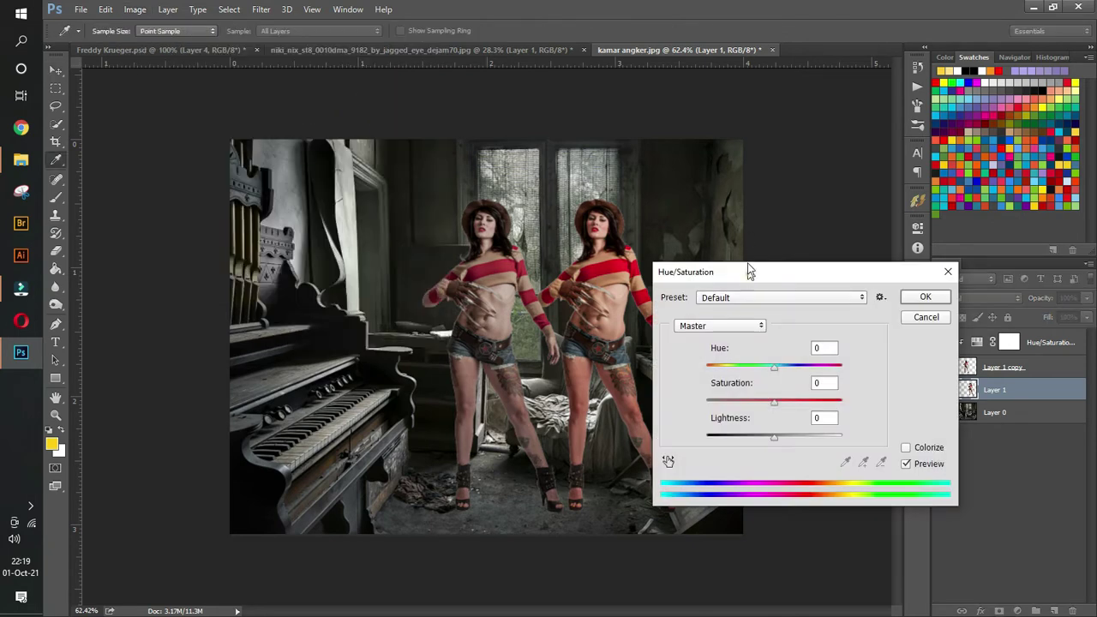
pyautogui.moveTo(749, 279); pyautogui.dragTo(757, 168)
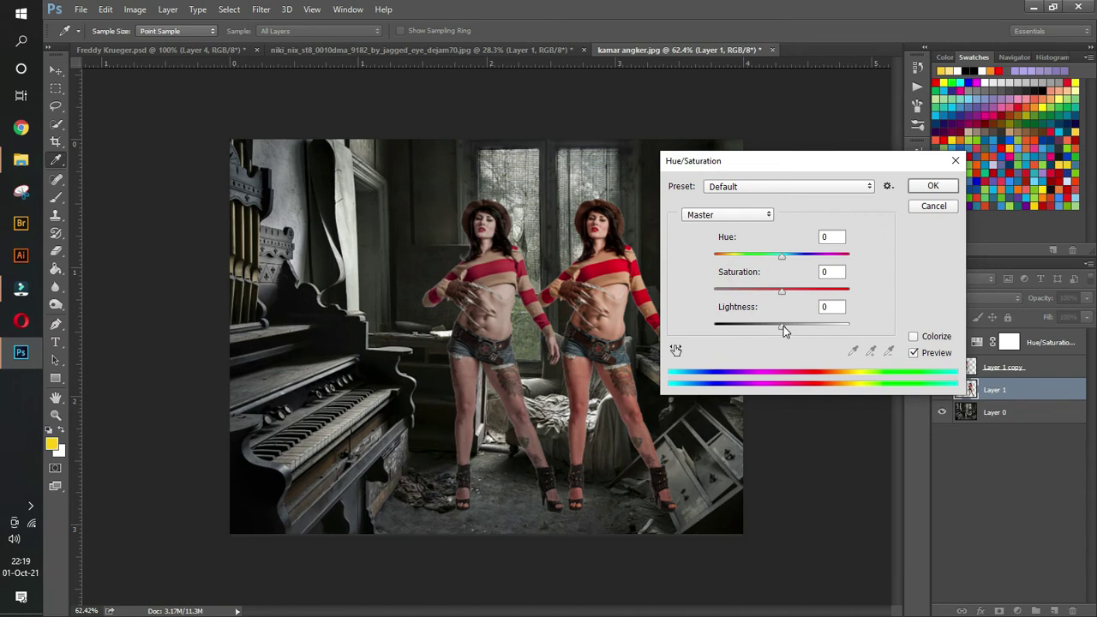
pyautogui.moveTo(783, 325); pyautogui.dragTo(714, 328)
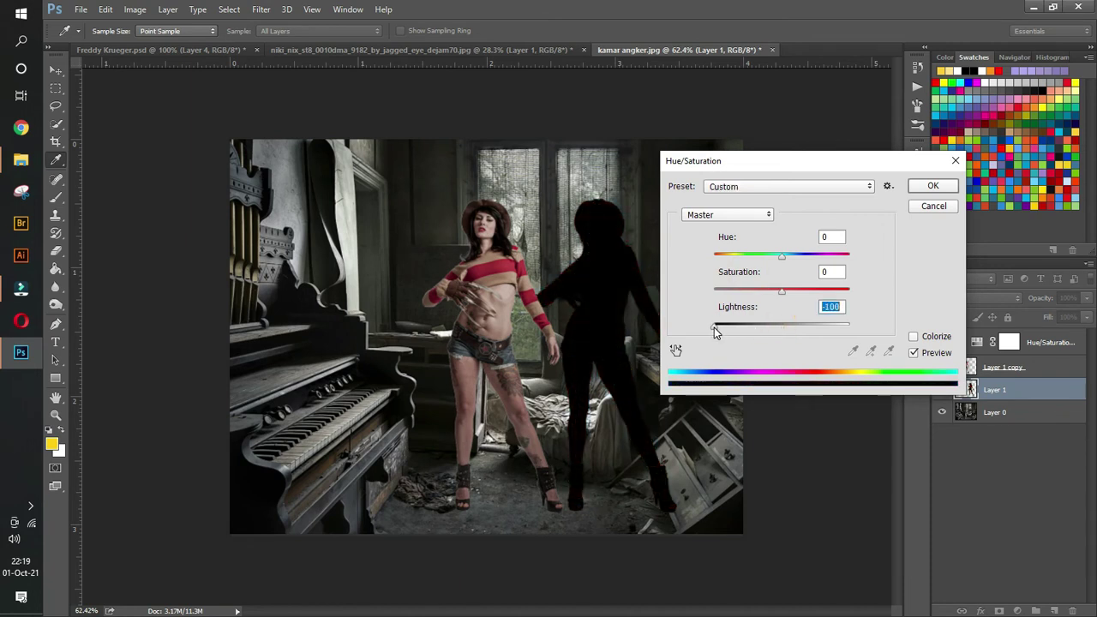
pyautogui.click(932, 186)
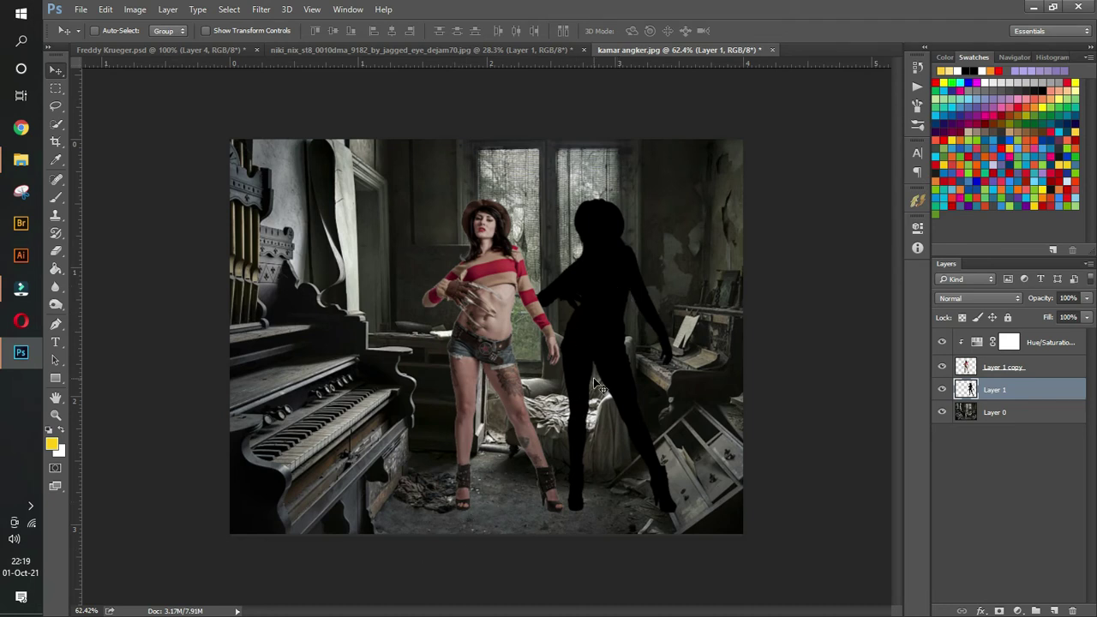
# Turn the black silhouette upside down with Free Transform, flatten its height to about -24%, and place it under the woman's feet
pyautogui.hotkey('ctrl', 't')
pyautogui.moveTo(607, 198); pyautogui.dragTo(606, 591)
pyautogui.moveTo(628, 548); pyautogui.dragTo(493, 529)
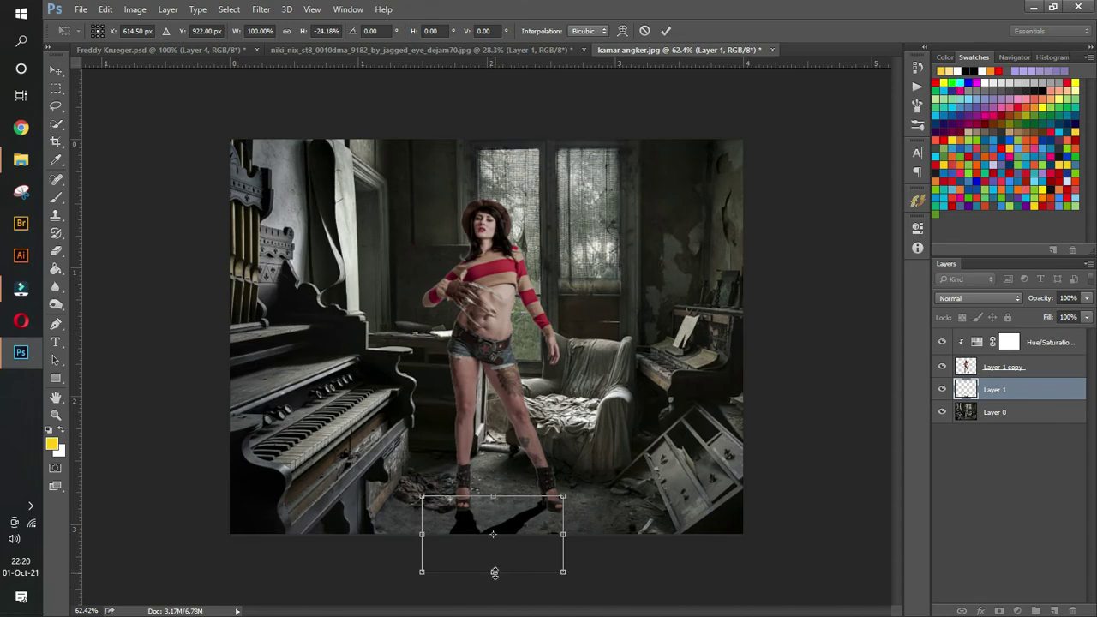
# Distort the silhouette's corners so the shadow widens and slants forward to the left from the feet, and apply the transform
pyautogui.hotkey('ctrl', '-')
pyautogui.hotkey('ctrl', '-')
pyautogui.moveTo(490, 461); pyautogui.dragTo(353, 527)
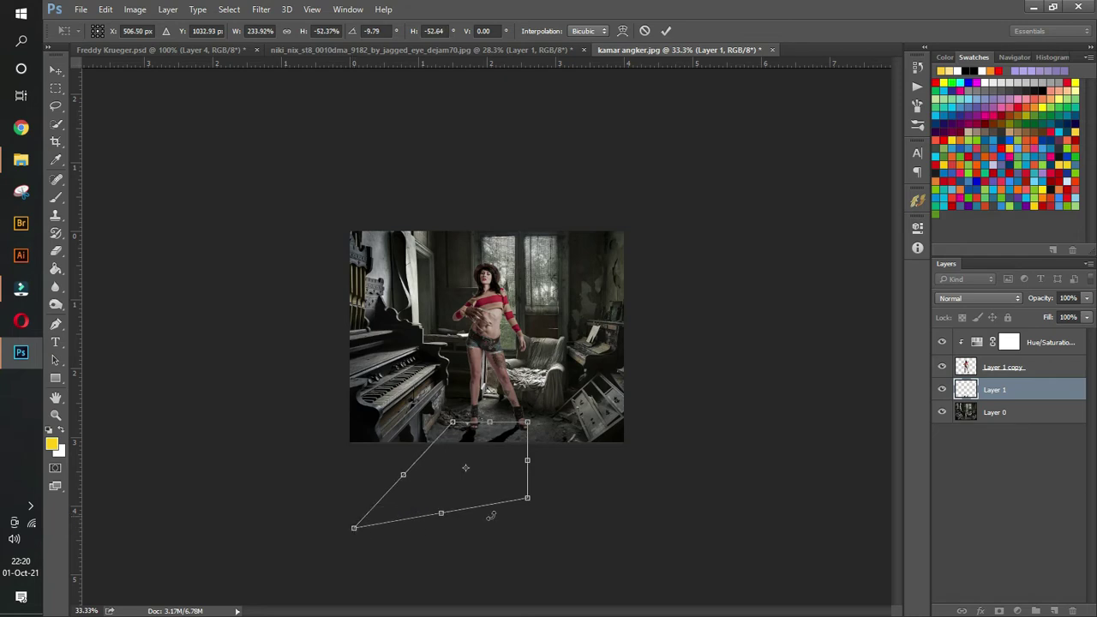
pyautogui.moveTo(527, 499); pyautogui.dragTo(529, 538)
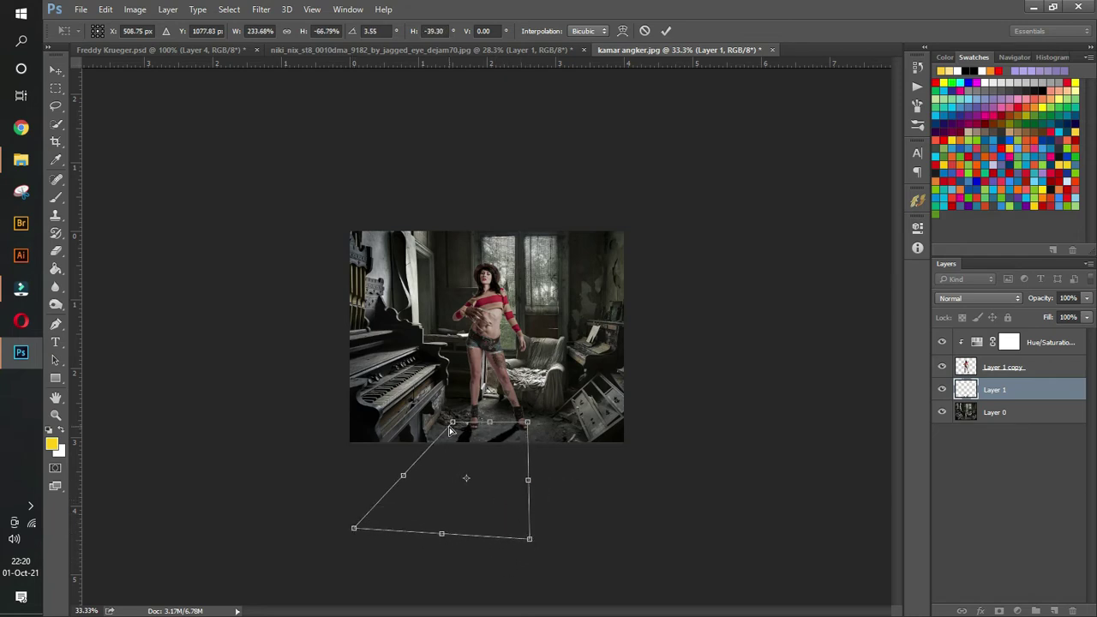
pyautogui.moveTo(453, 424); pyautogui.dragTo(455, 422)
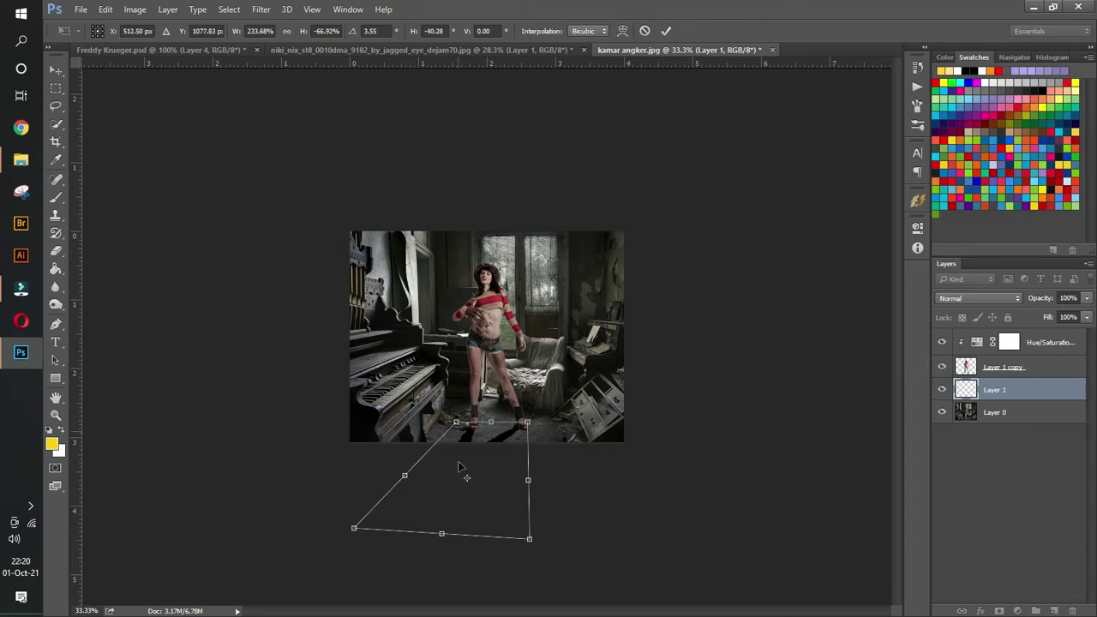
pyautogui.moveTo(355, 531); pyautogui.dragTo(327, 522)
pyautogui.moveTo(530, 543); pyautogui.dragTo(541, 544)
pyautogui.press('Return')
# Warp the shadow on Layer 1, lowering its upper edge near the woman's outer foot so it meets the heel, and apply the transform
pyautogui.press('z')
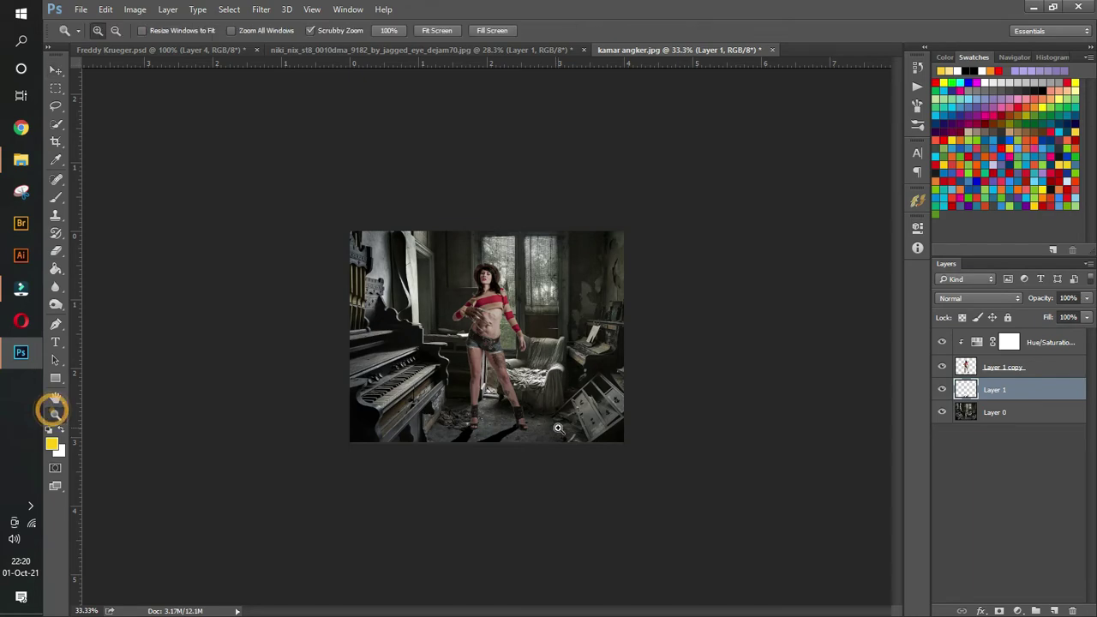
pyautogui.moveTo(480, 442); pyautogui.dragTo(555, 514)
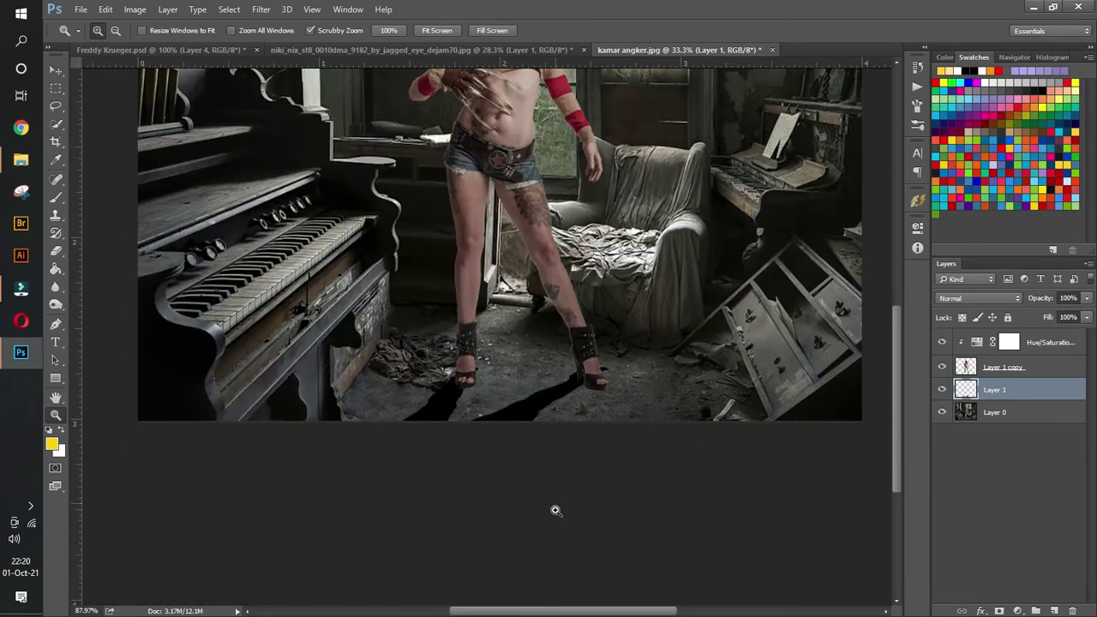
pyautogui.scroll(-1, 556, 514)
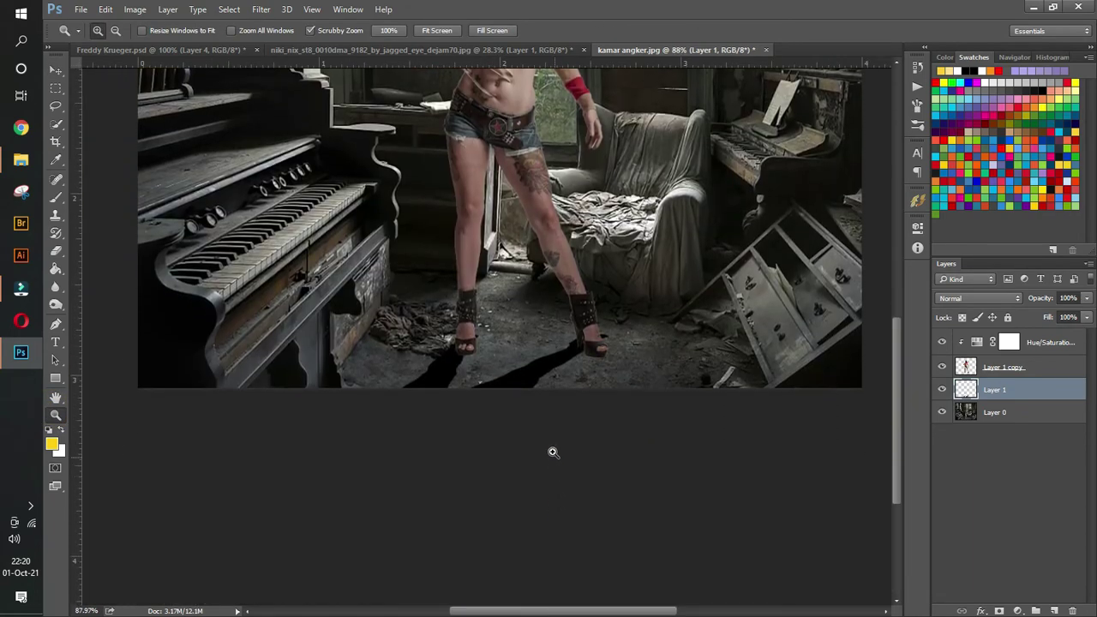
pyautogui.click(55, 70)
pyautogui.hotkey('ctrl', 't')
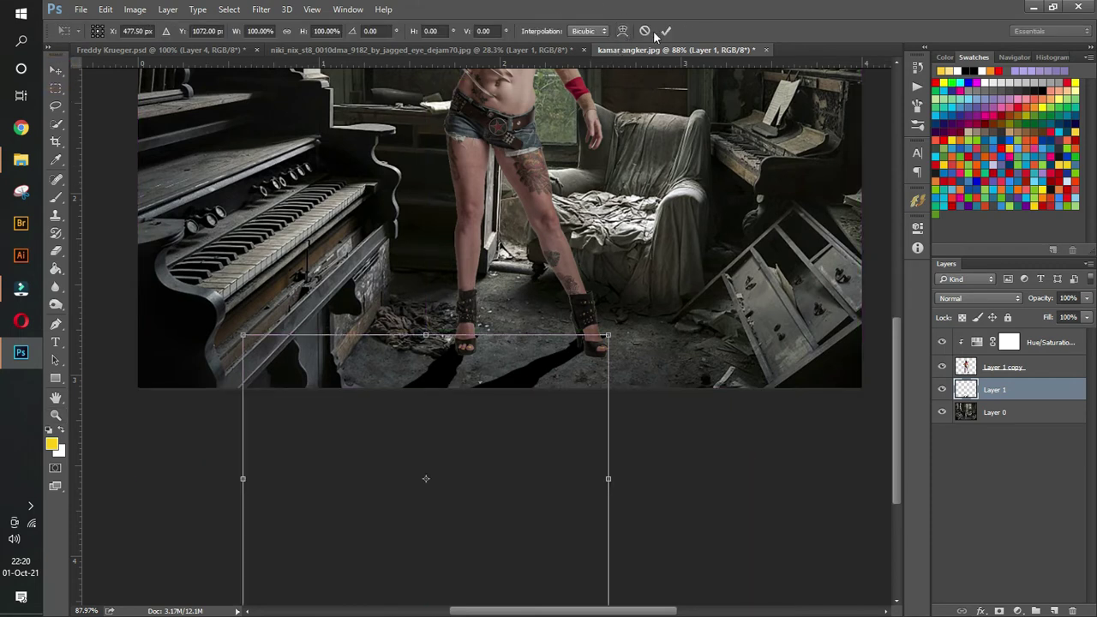
pyautogui.click(623, 32)
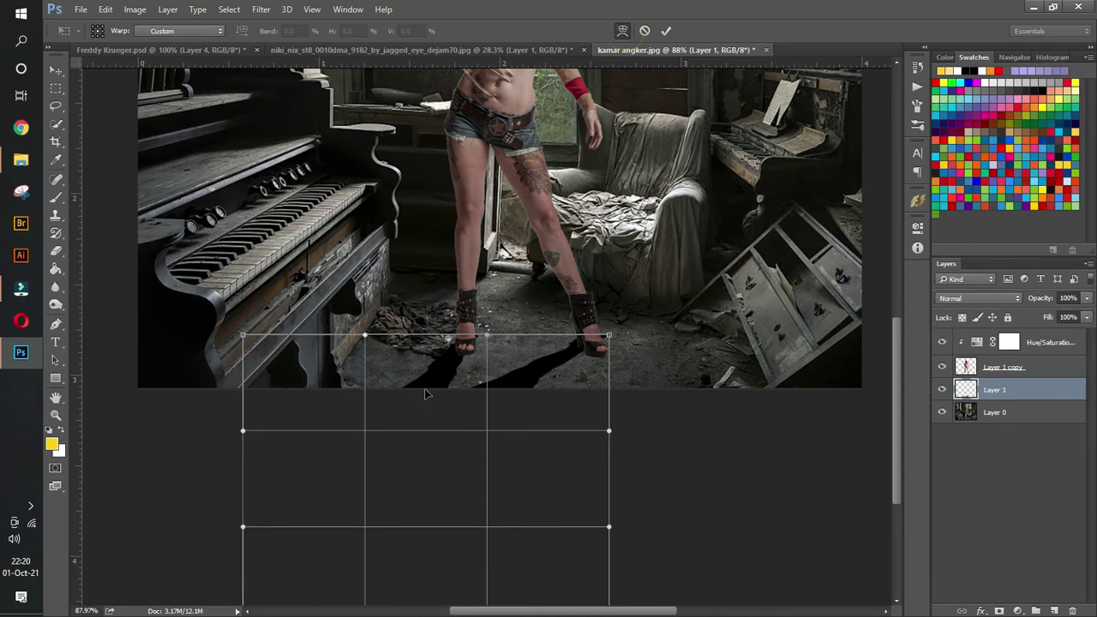
pyautogui.moveTo(490, 339); pyautogui.dragTo(486, 345)
pyautogui.moveTo(608, 335); pyautogui.dragTo(608, 350)
pyautogui.click(607, 350)
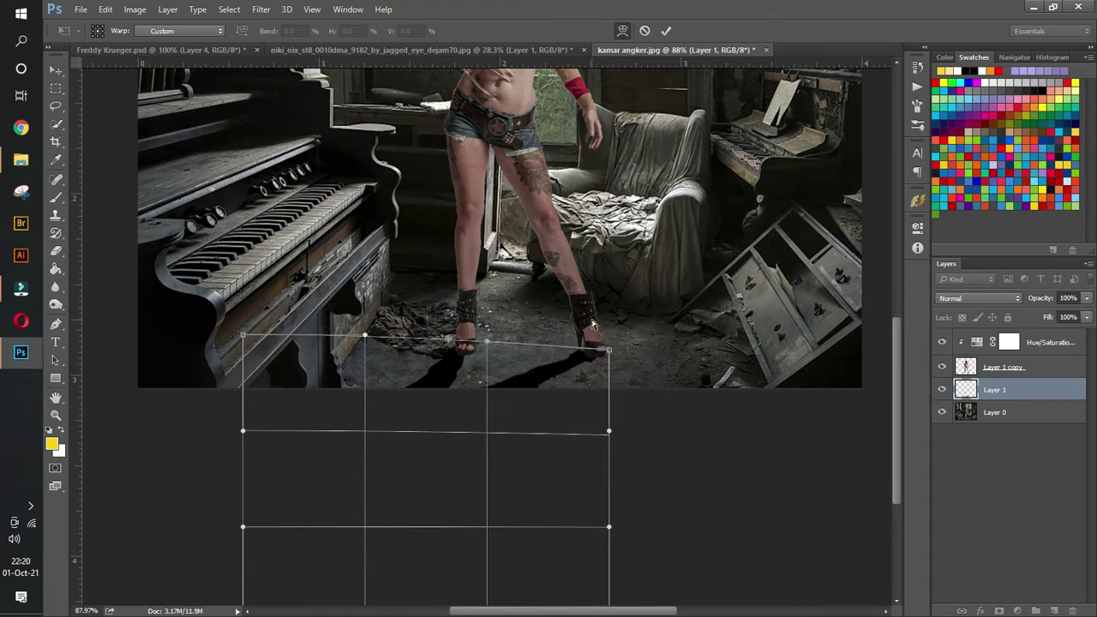
pyautogui.press('Return')
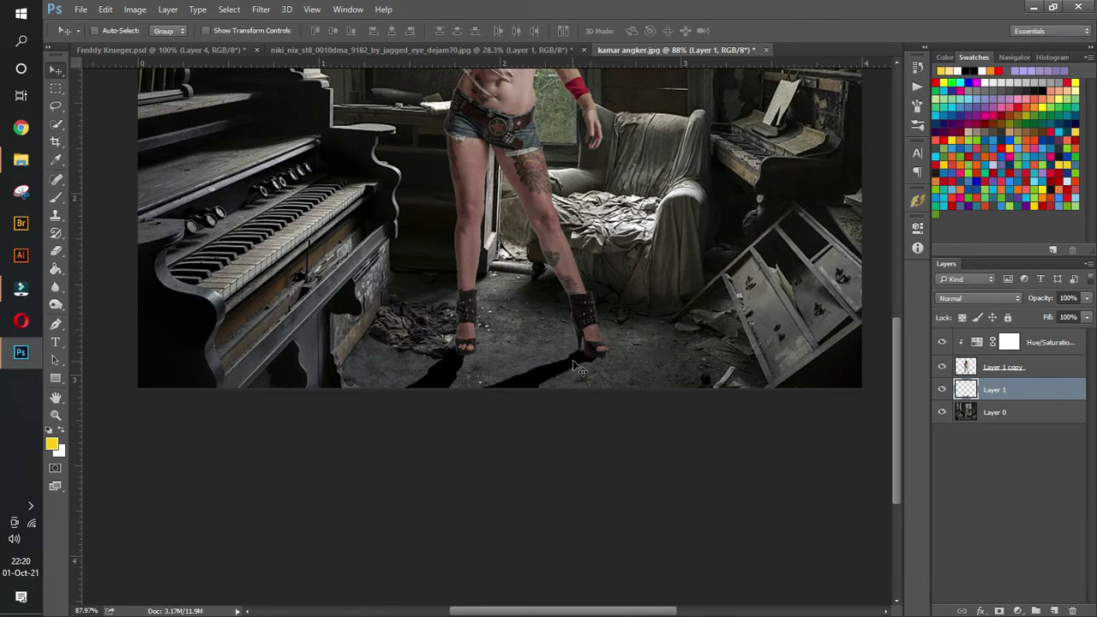
# Soften the shadow on Layer 1 with a 2.1-pixel Gaussian Blur and lower the layer's opacity to 58%
pyautogui.click(261, 9)
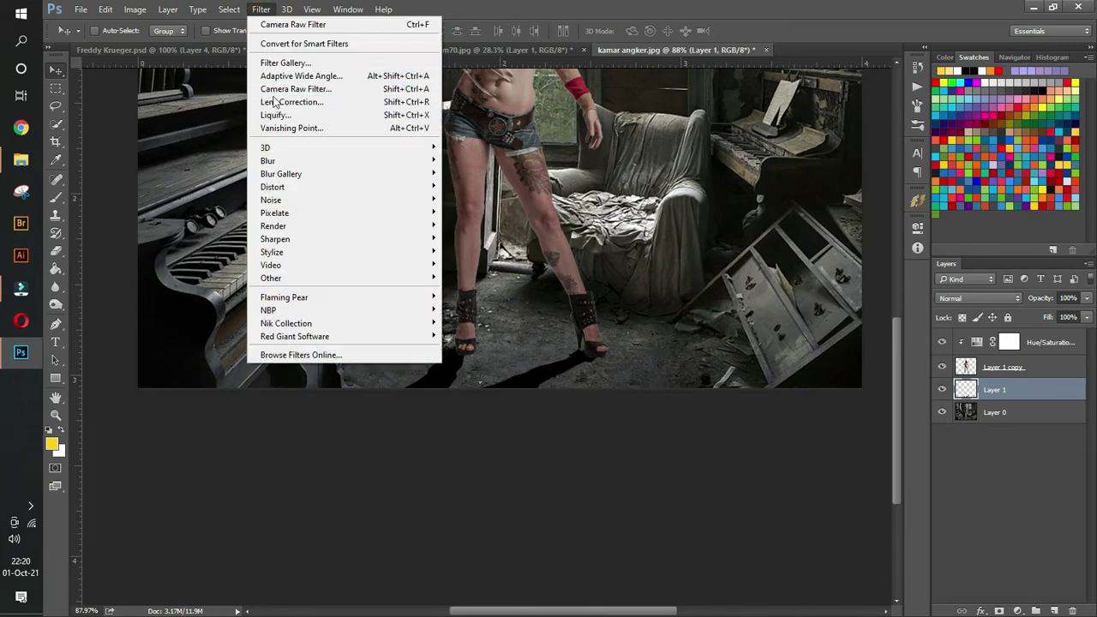
pyautogui.moveTo(282, 162)
pyautogui.click(492, 213)
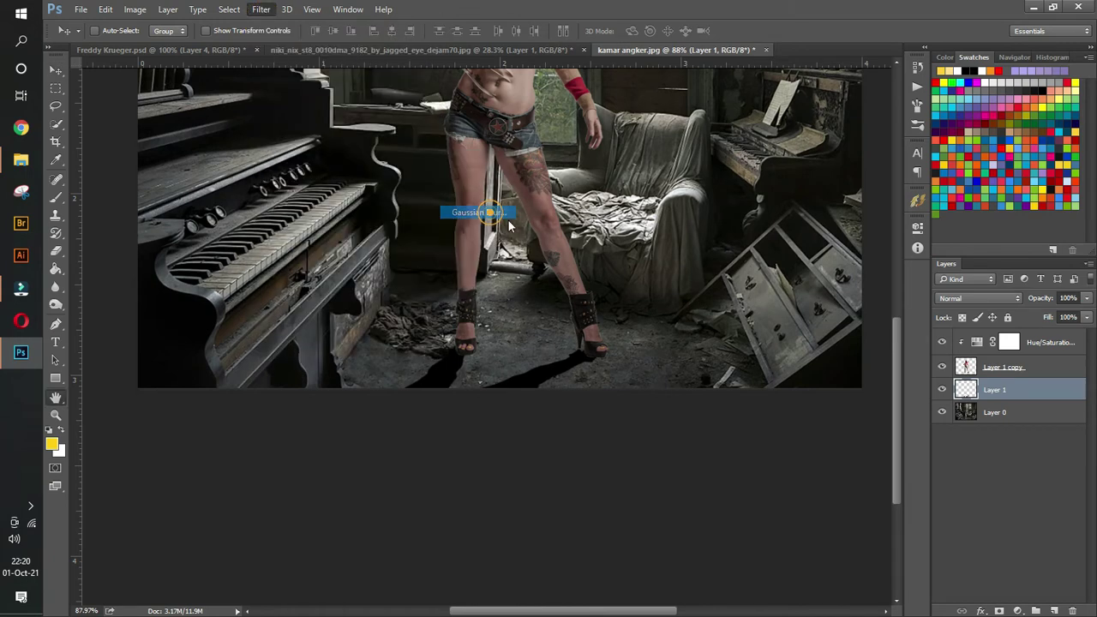
pyautogui.moveTo(735, 462); pyautogui.dragTo(717, 463)
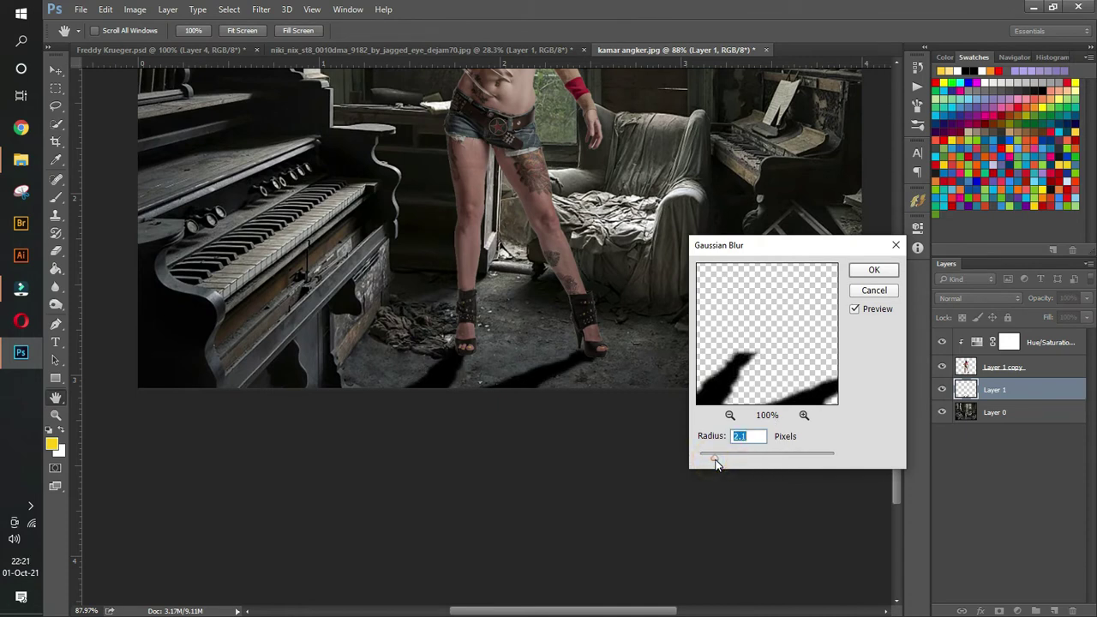
pyautogui.click(873, 270)
pyautogui.click(1086, 298)
pyautogui.moveTo(1085, 313); pyautogui.dragTo(1058, 320)
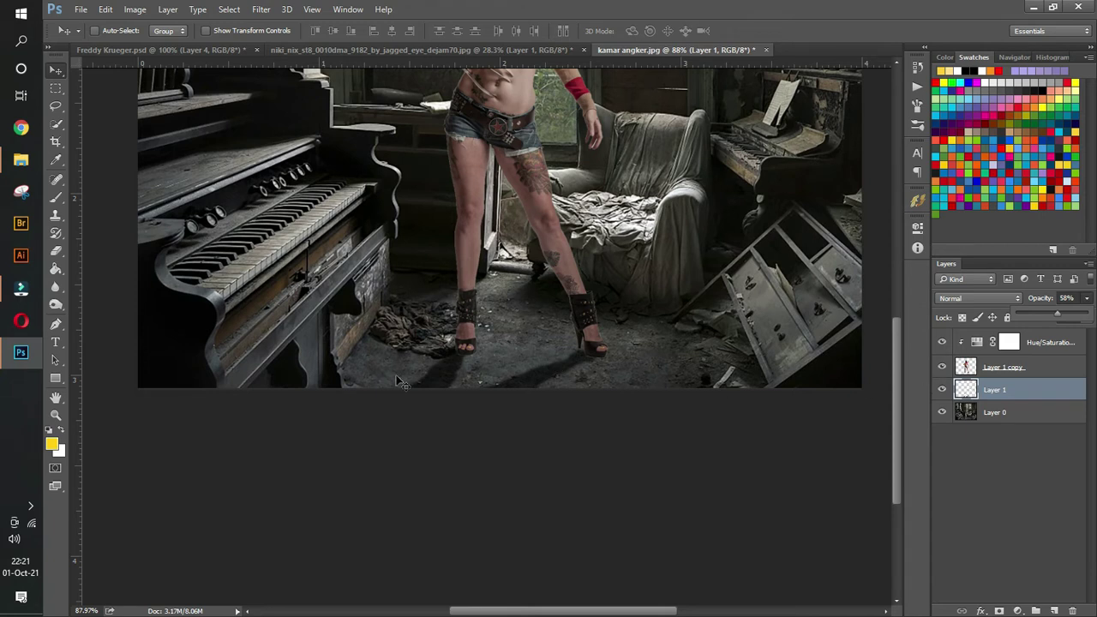
# Warp the blurred shadow slightly to the right so it lines up with both feet, and apply the transform
pyautogui.hotkey('ctrl', 't')
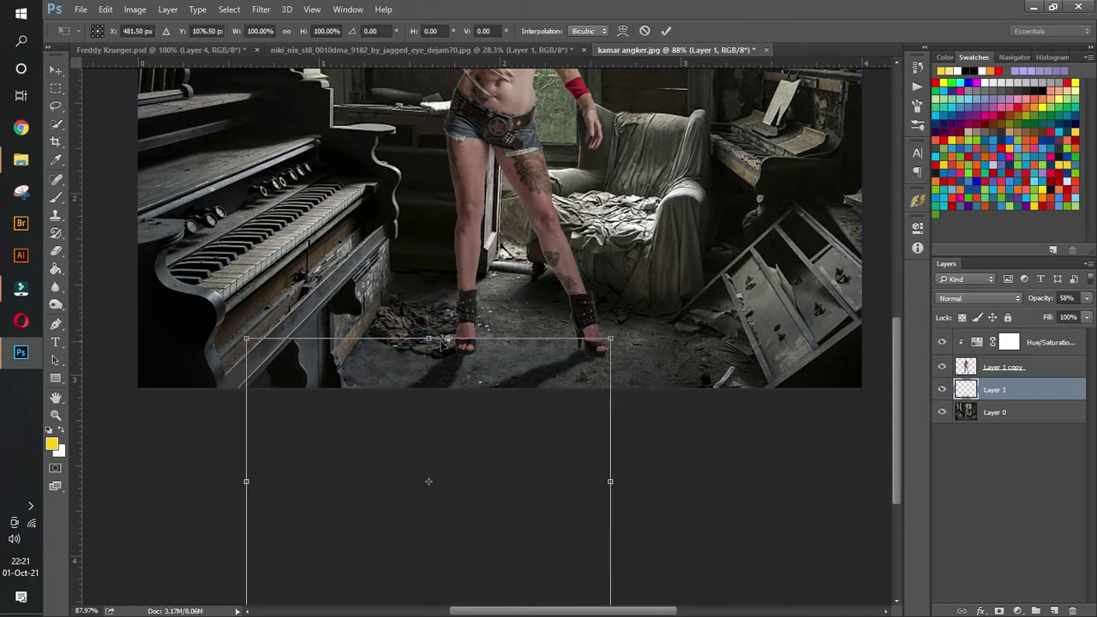
pyautogui.click(622, 31)
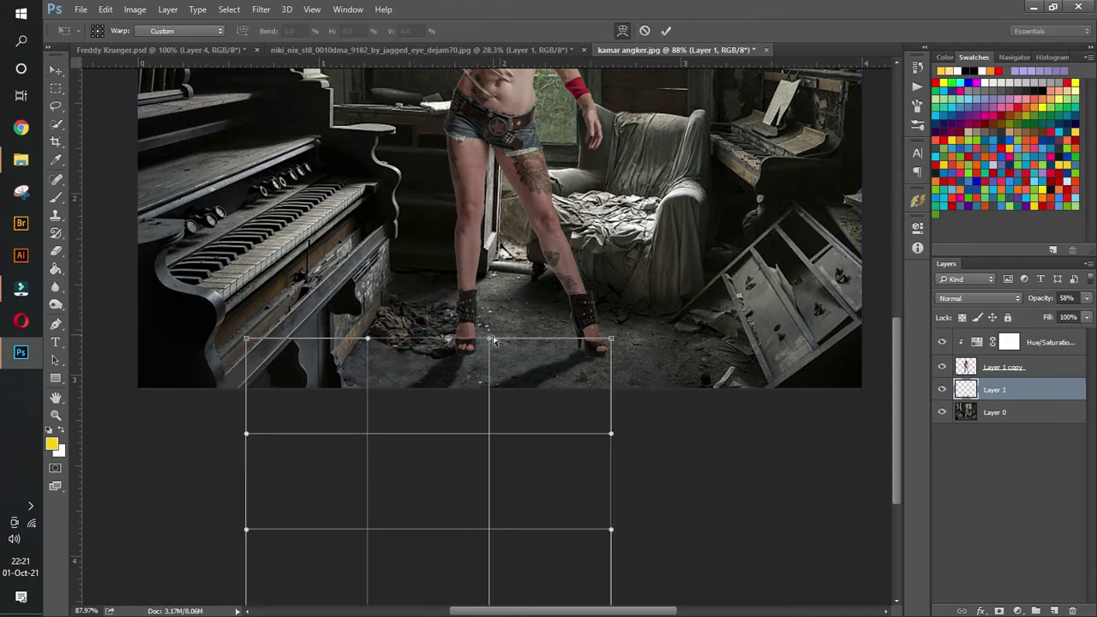
pyautogui.moveTo(491, 343); pyautogui.dragTo(502, 343)
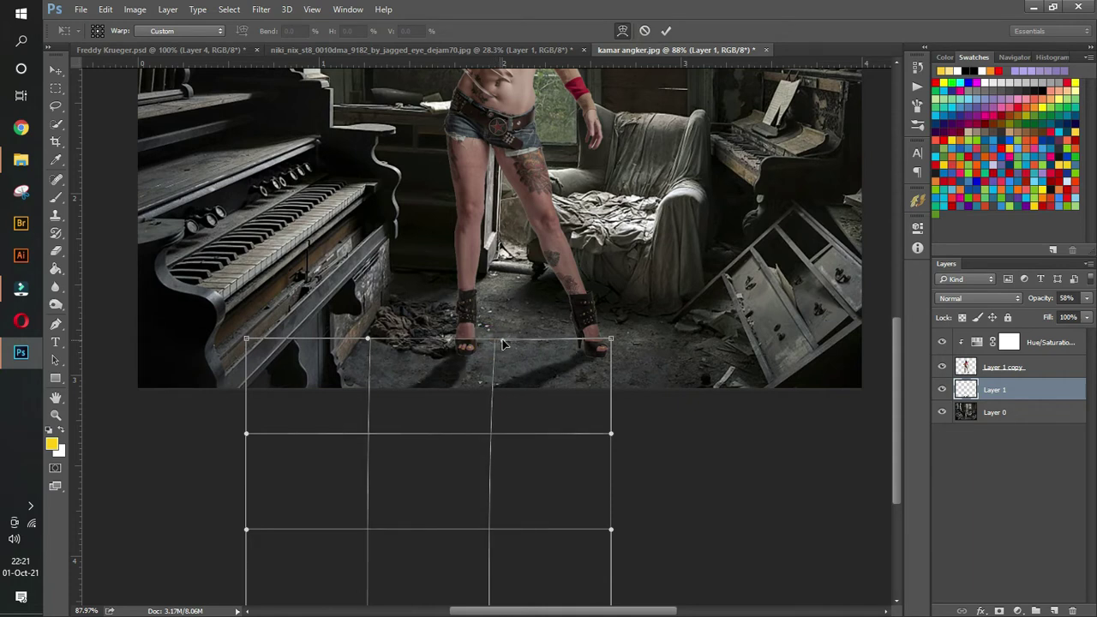
pyautogui.moveTo(369, 339); pyautogui.dragTo(378, 310)
pyautogui.moveTo(506, 344); pyautogui.dragTo(502, 340)
pyautogui.hotkey('ctrl', 'z')
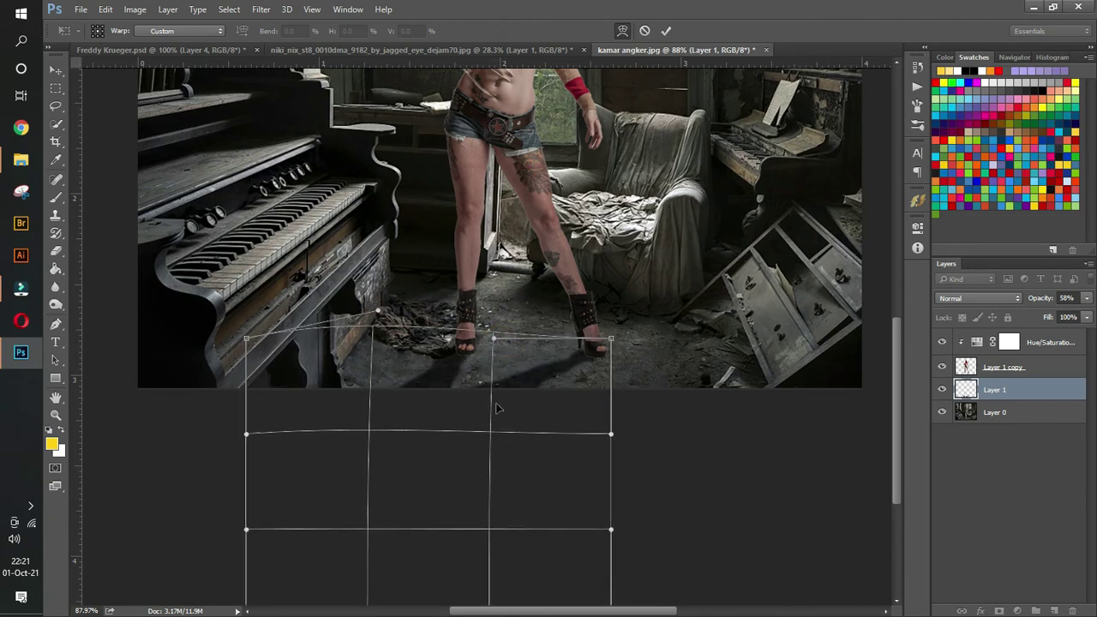
pyautogui.moveTo(491, 437); pyautogui.dragTo(501, 437)
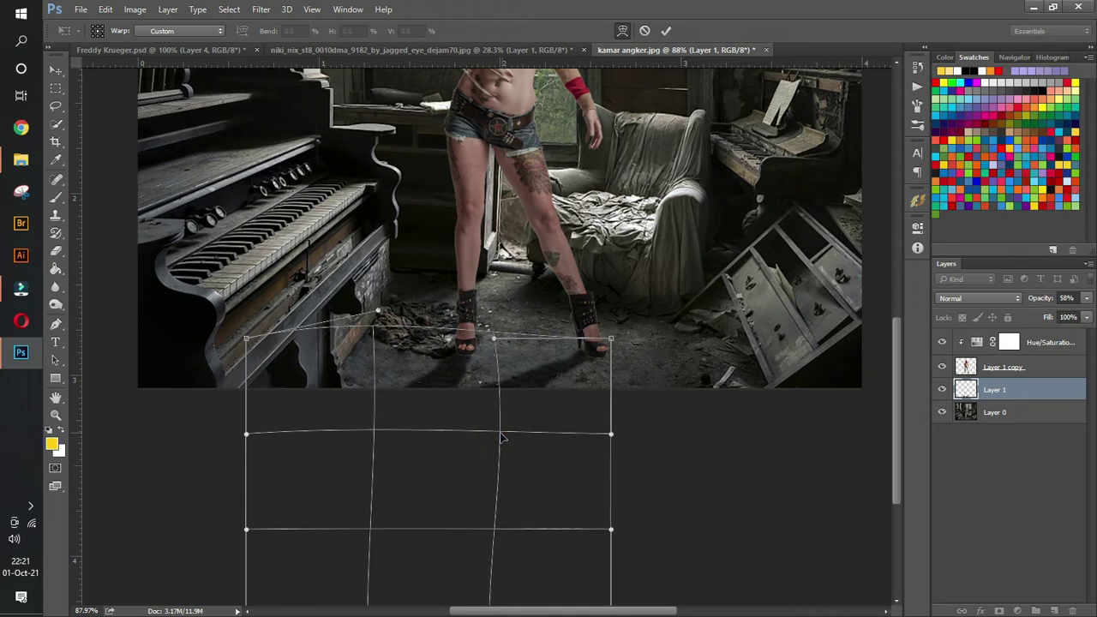
pyautogui.press('Return')
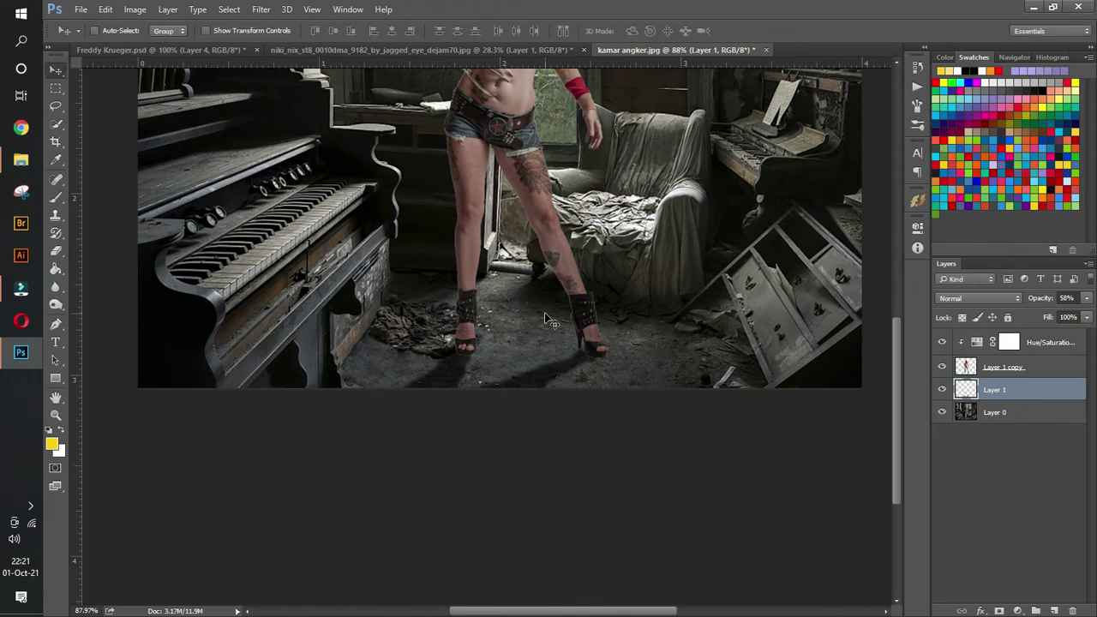
# Add a new layer clipped to the woman's layer, Layer 1 copy, and set the Brush tool's foreground colour to black
pyautogui.click(56, 415)
pyautogui.moveTo(589, 232); pyautogui.dragTo(539, 232)
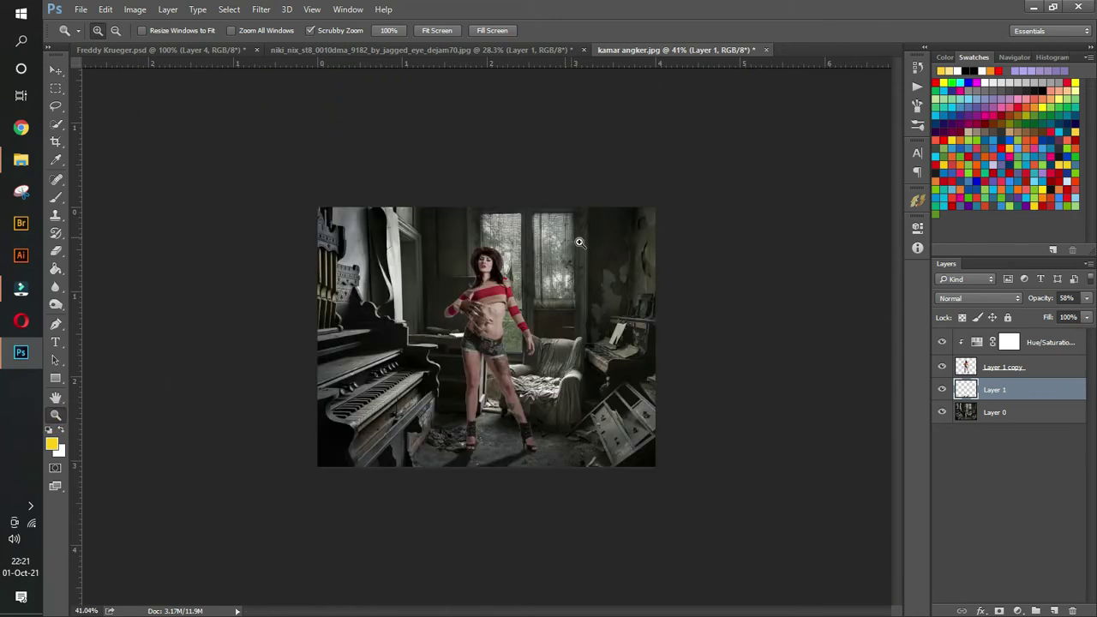
pyautogui.click(509, 385)
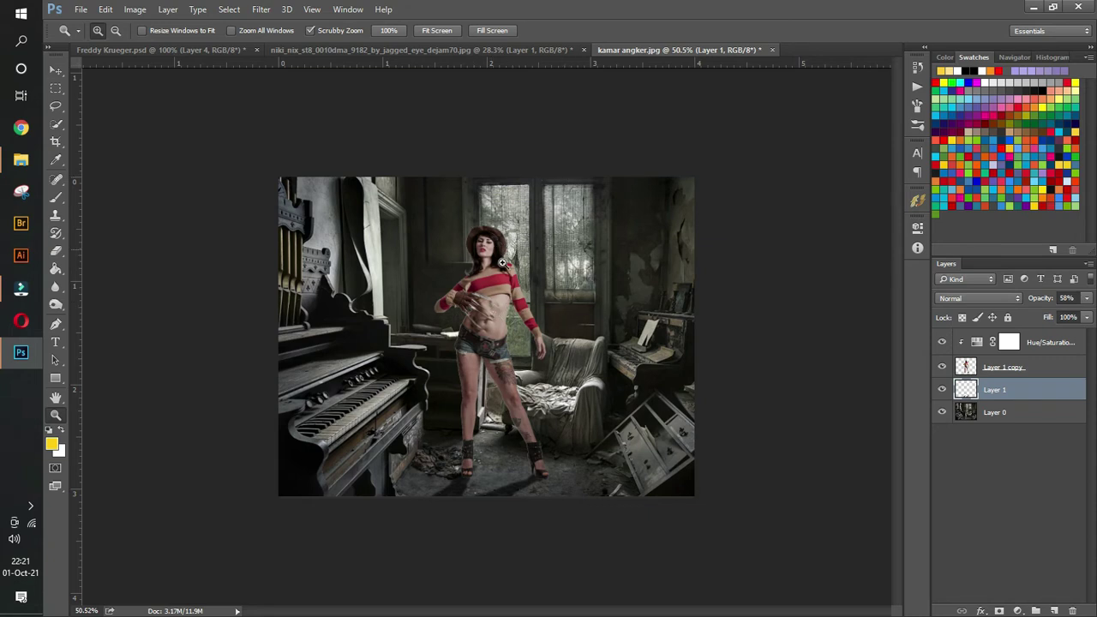
pyautogui.click(1002, 367)
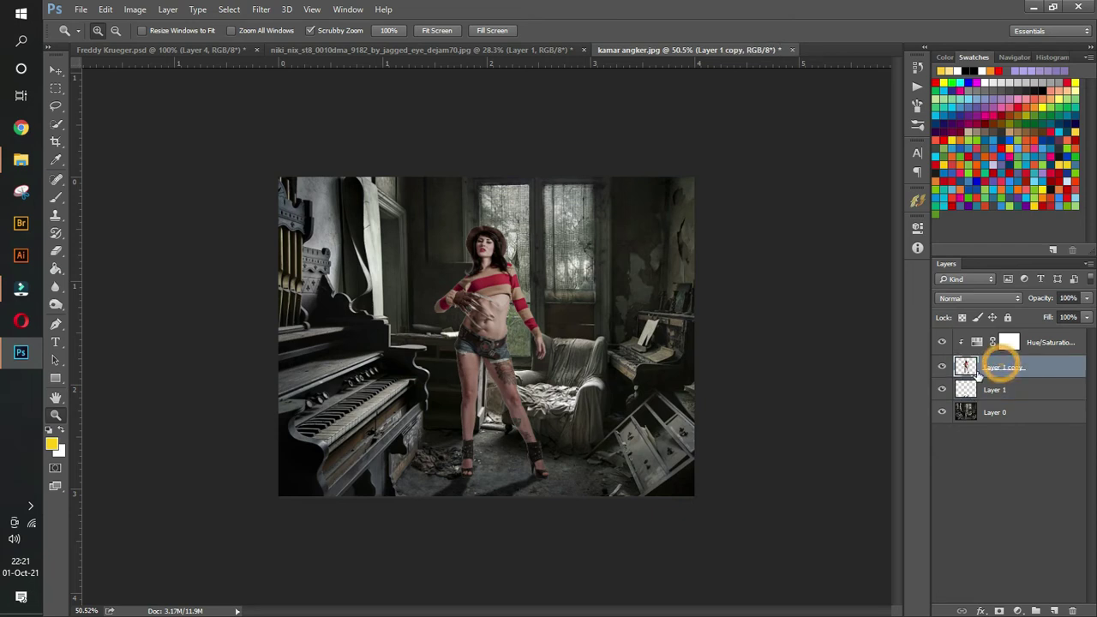
pyautogui.click(1054, 610)
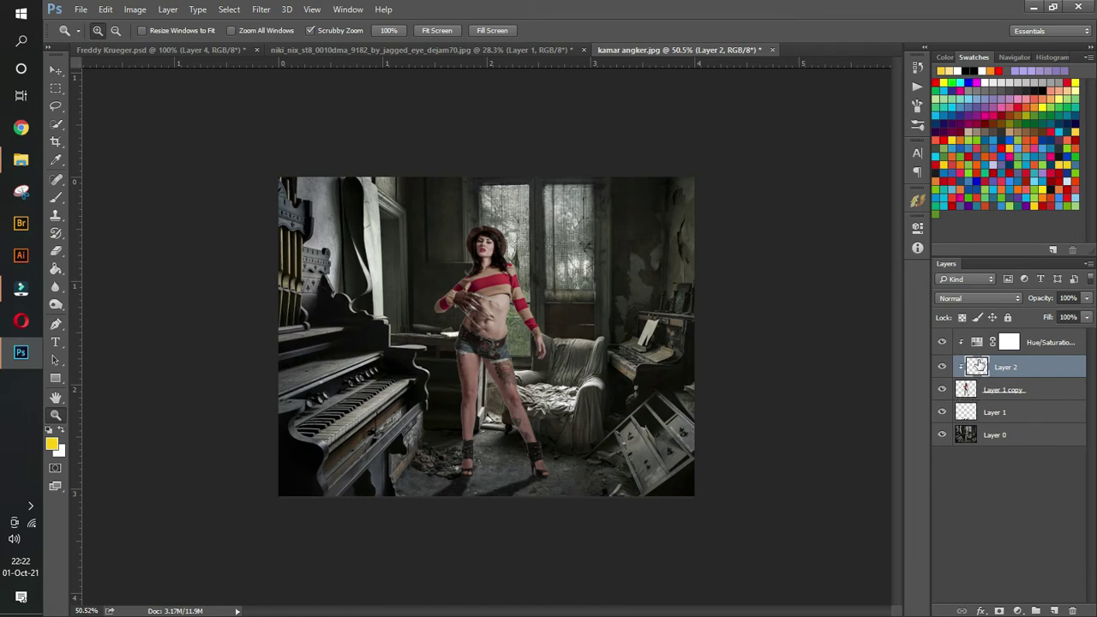
pyautogui.click(56, 198)
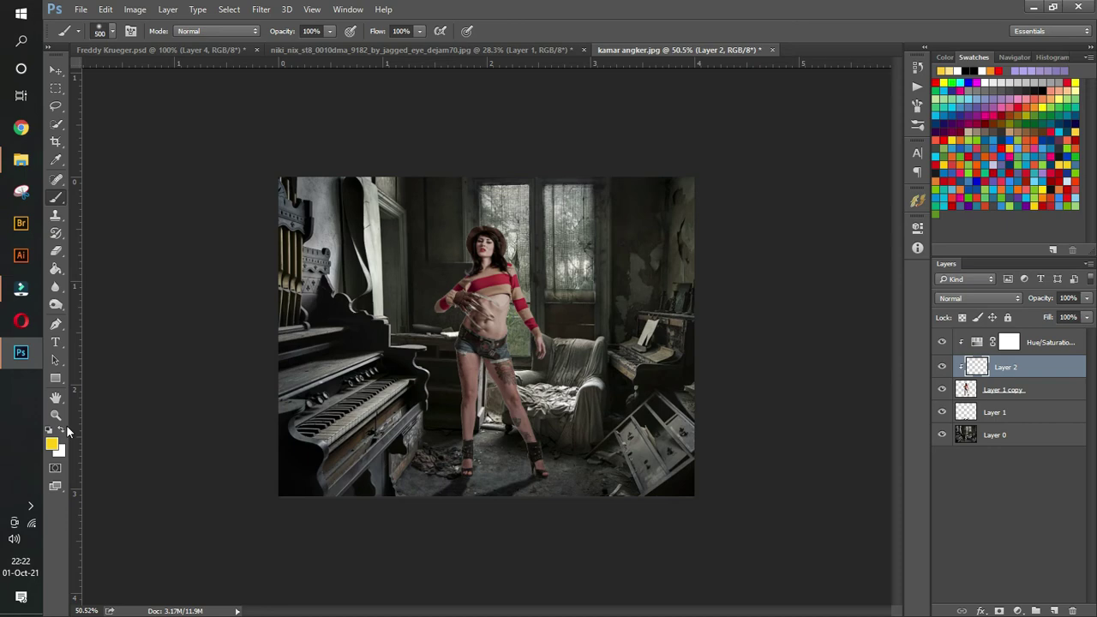
pyautogui.click(52, 443)
pyautogui.moveTo(683, 395); pyautogui.dragTo(608, 510)
pyautogui.click(928, 293)
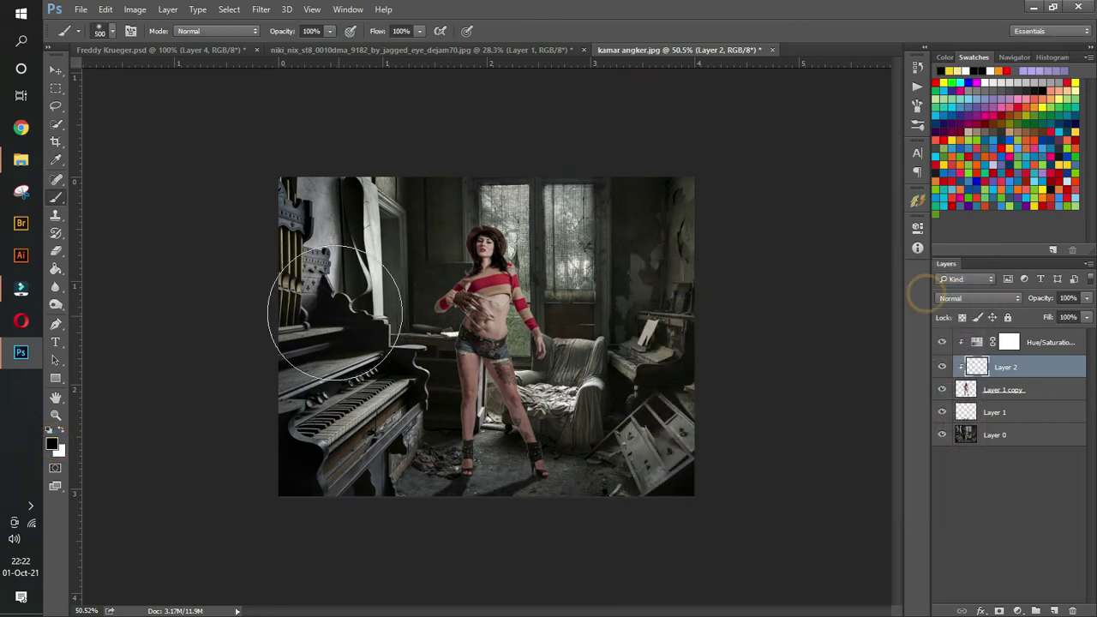
# Set the soft brush to a size of 250 px and an opacity of 30%
pyautogui.click(107, 31)
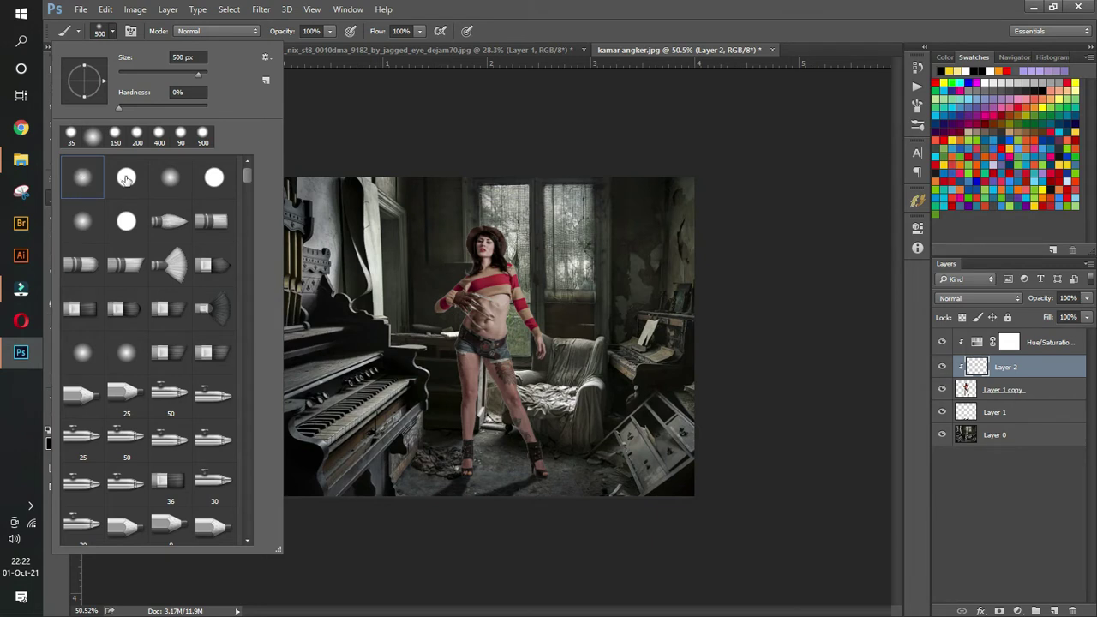
pyautogui.click(526, 12)
pyautogui.press('[')
pyautogui.press('[')
pyautogui.press('[')
pyautogui.press('[')
pyautogui.press('[')
pyautogui.press('[')
pyautogui.press(']')
pyautogui.press(']')
pyautogui.press(']')
pyautogui.click(328, 32)
pyautogui.click(310, 32)
pyautogui.write('30')
pyautogui.click(432, 133)
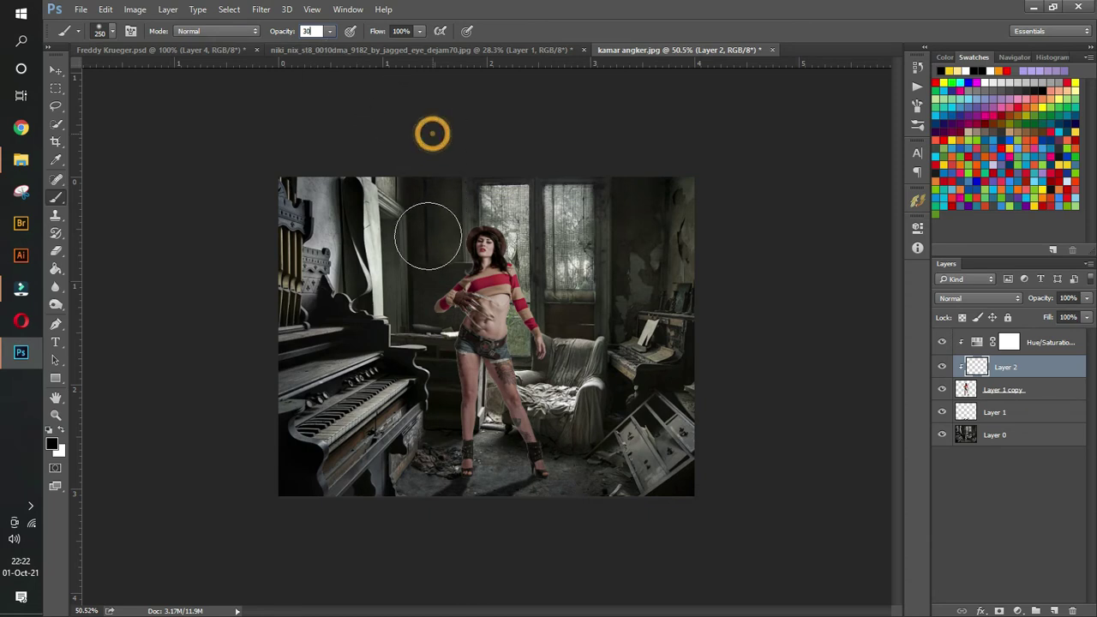
# Paint black shading down the woman's piano-facing side on Layer 2, lower the layer's opacity to 81%, and compare with the layer hidden
pyautogui.moveTo(463, 254); pyautogui.dragTo(476, 311)
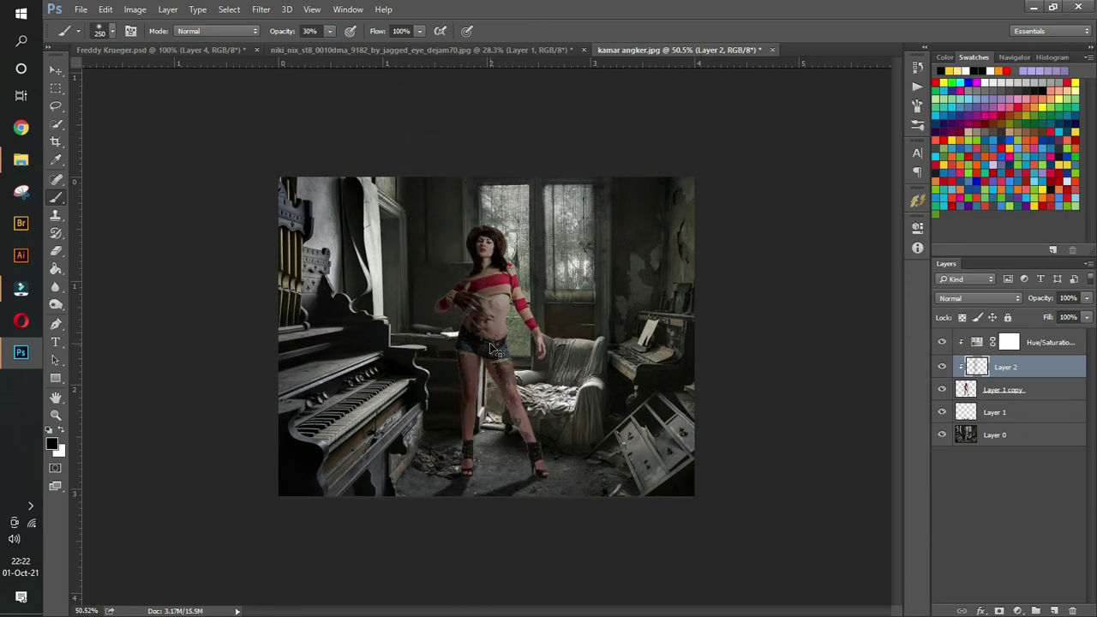
pyautogui.moveTo(458, 232)
pyautogui.mouseDown()
pyautogui.moveTo(470, 466)
pyautogui.moveTo(465, 395)
pyautogui.mouseUp()
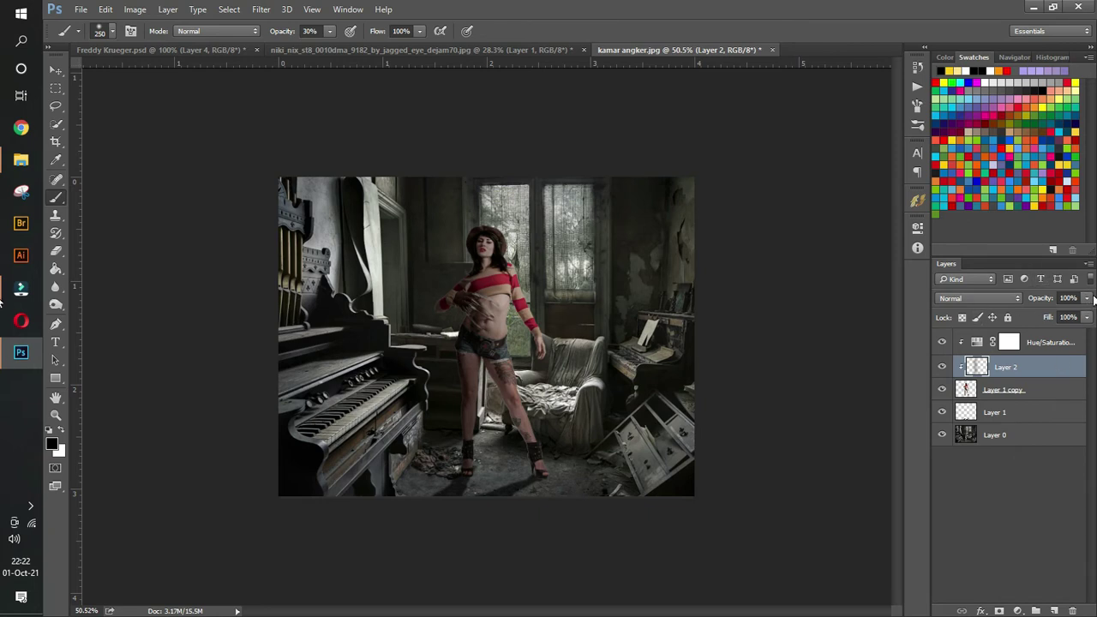
pyautogui.moveTo(1086, 297); pyautogui.dragTo(1077, 318)
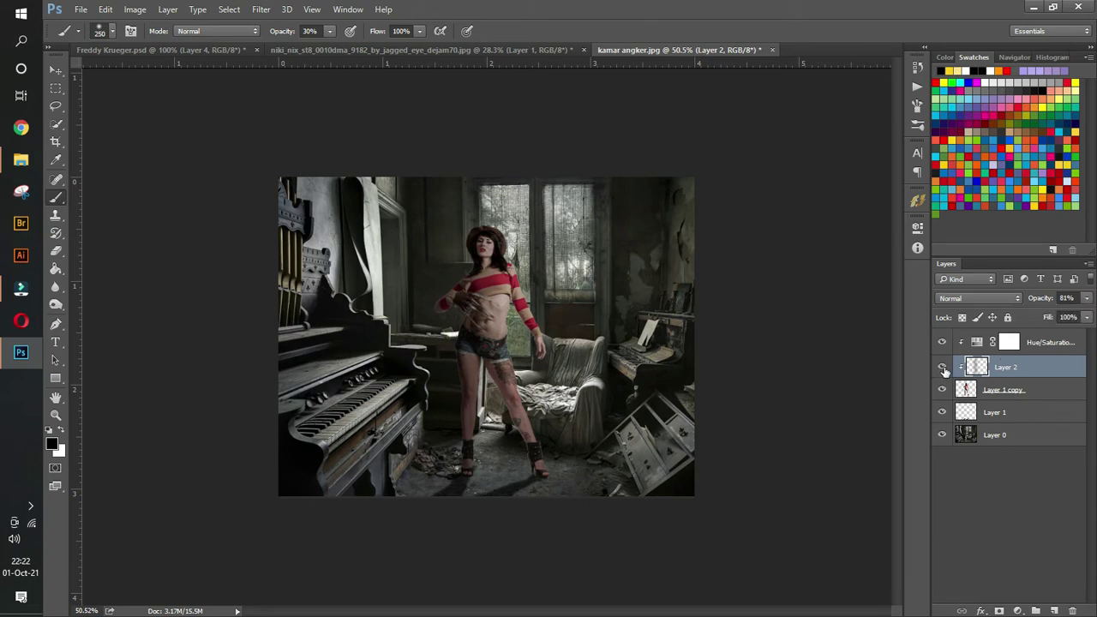
pyautogui.click(943, 368)
pyautogui.click(942, 367)
pyautogui.click(943, 367)
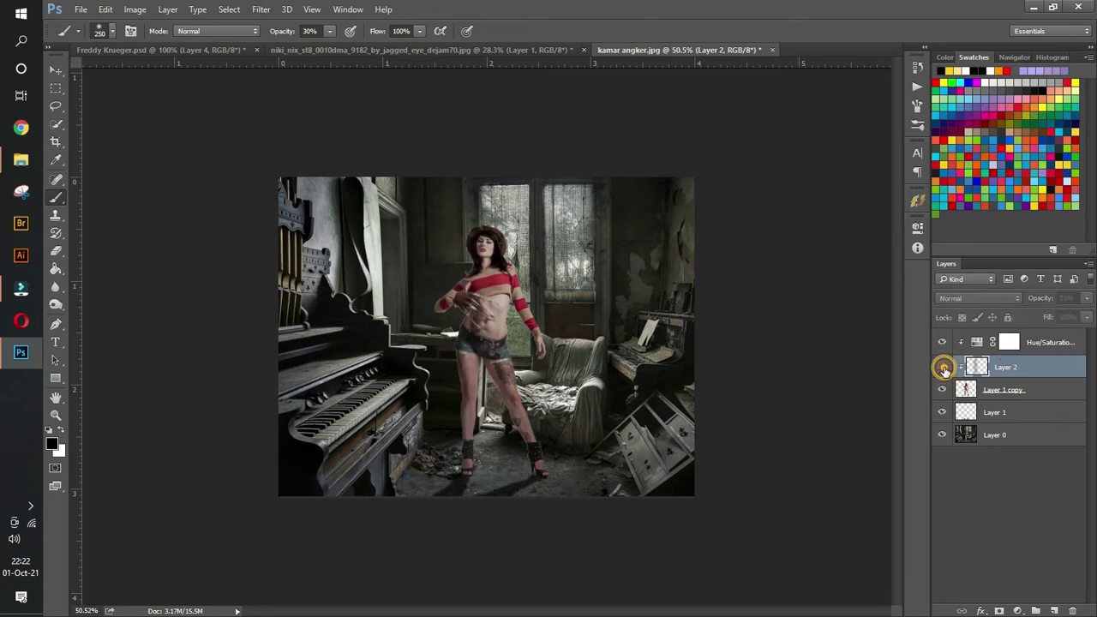
pyautogui.click(943, 367)
pyautogui.click(1031, 371)
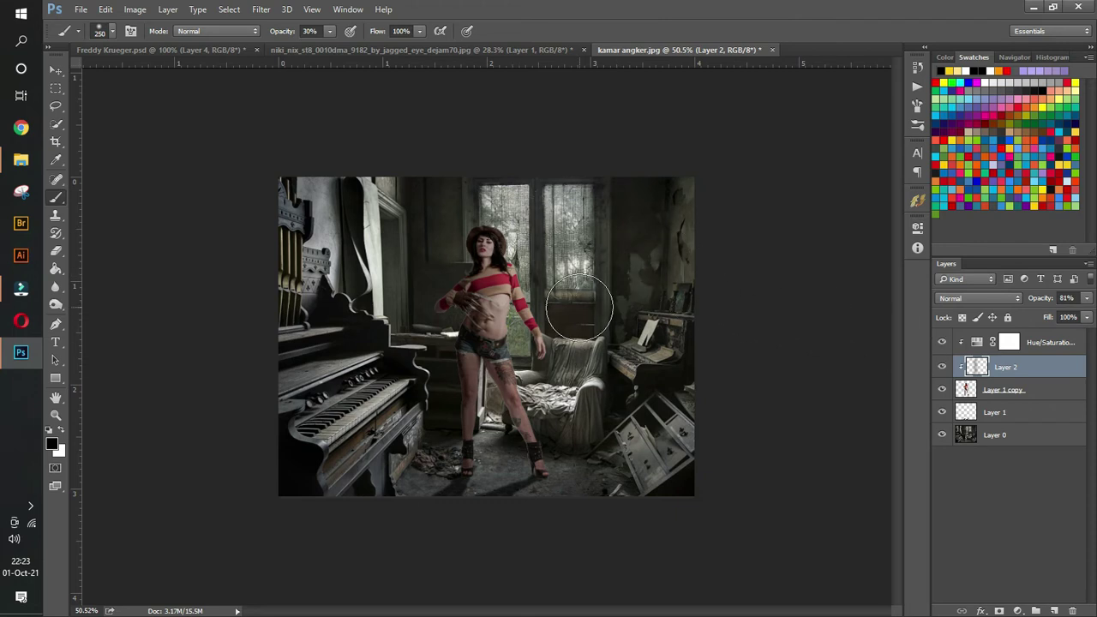
# Add another clipped layer directly above Layer 1 copy and switch the foreground colour to white
pyautogui.click(1029, 389)
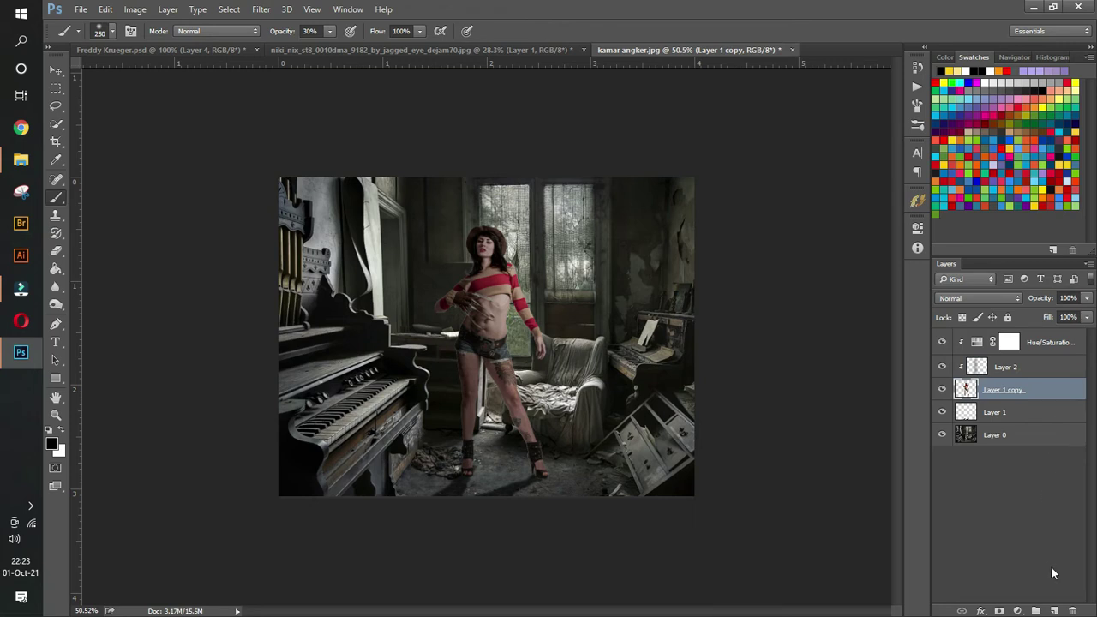
pyautogui.click(1055, 610)
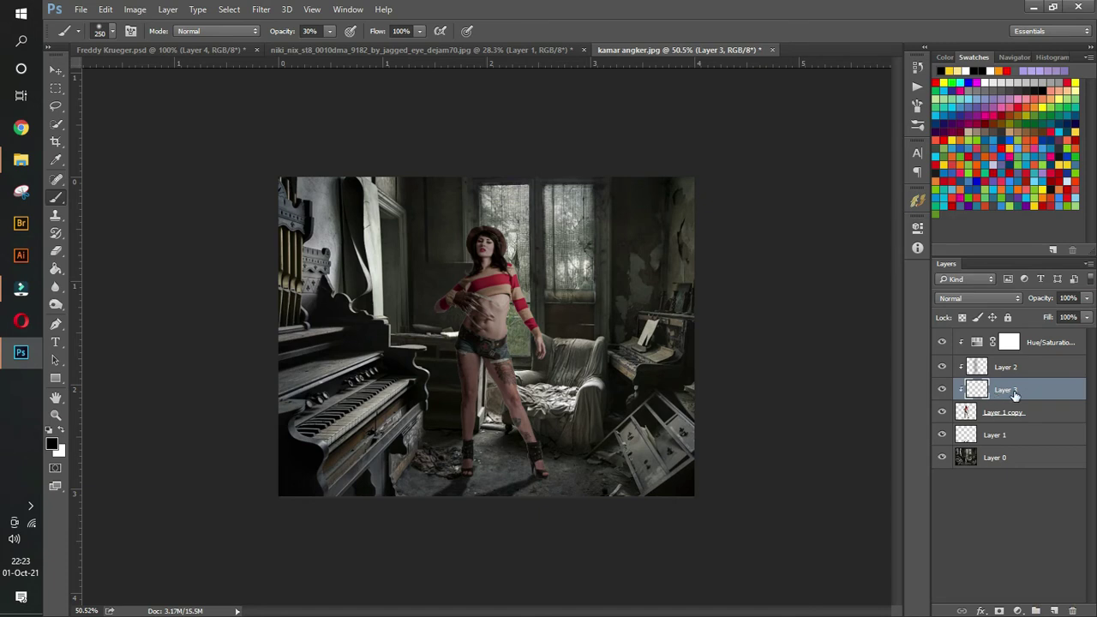
pyautogui.click(61, 428)
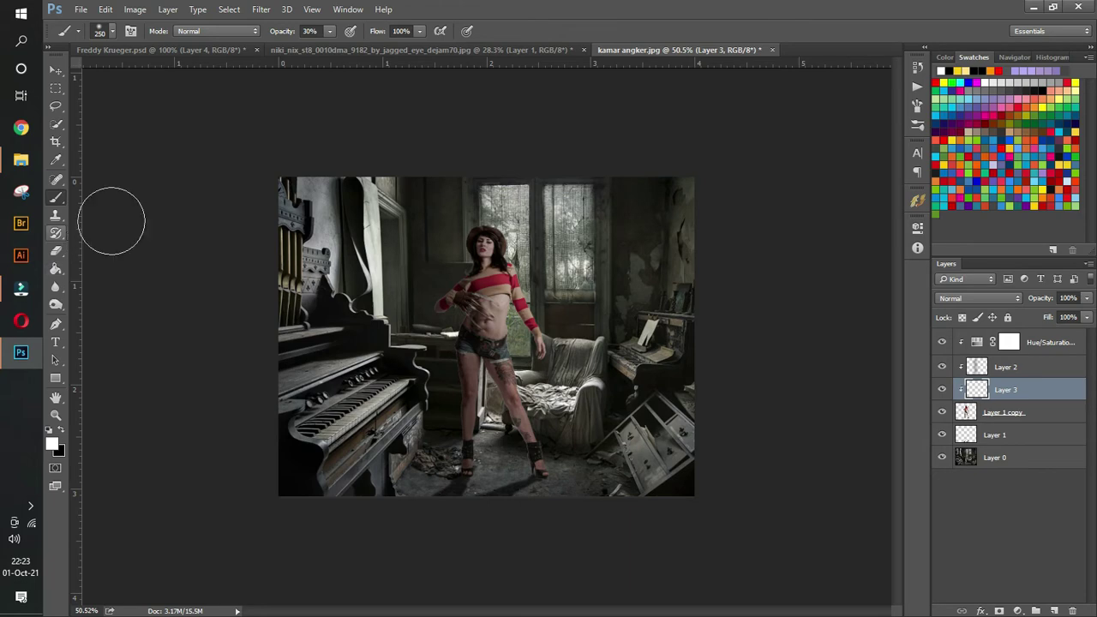
# Set the soft white brush to 20 px at 100% opacity and paint a rim along the outer edge of the window-side sleeve
pyautogui.click(55, 414)
pyautogui.moveTo(520, 253); pyautogui.dragTo(591, 294)
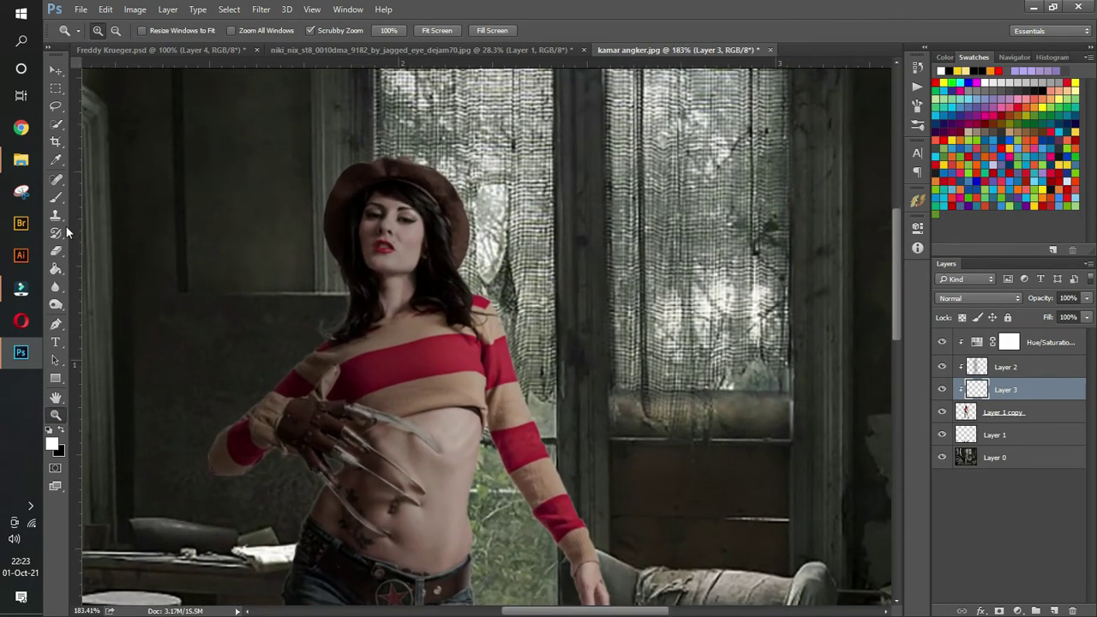
pyautogui.click(56, 197)
pyautogui.press('[')
pyautogui.press('[')
pyautogui.press('[')
pyautogui.press('[')
pyautogui.press('[')
pyautogui.press('[')
pyautogui.press('[')
pyautogui.press('[')
pyautogui.press('[')
pyautogui.press('[')
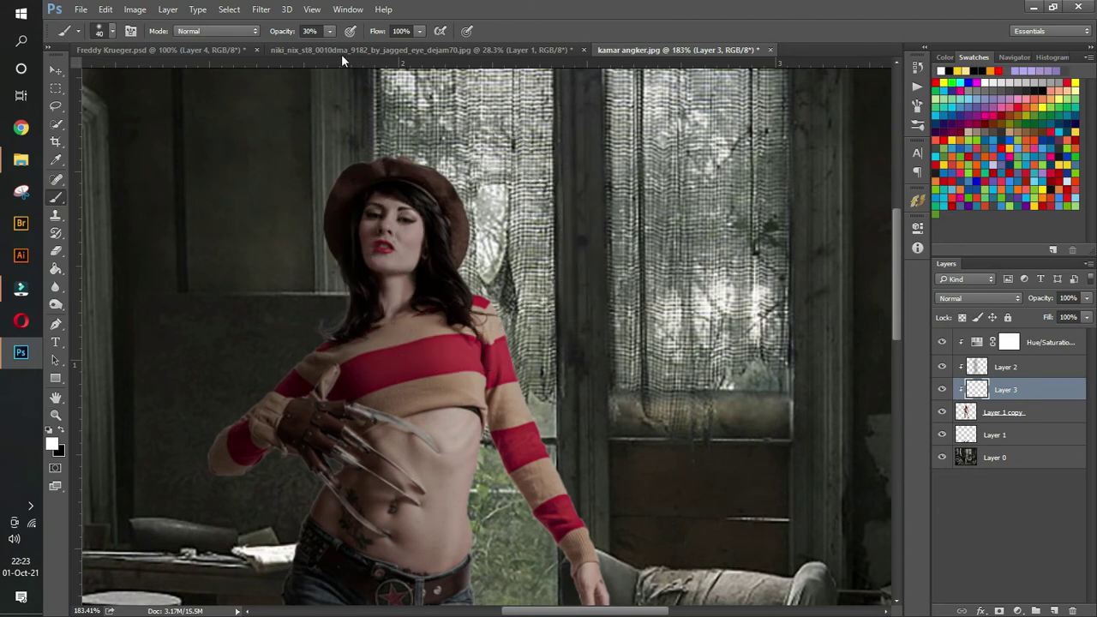
pyautogui.click(329, 31)
pyautogui.moveTo(329, 46); pyautogui.dragTo(378, 47)
pyautogui.press('[')
pyautogui.press('[')
pyautogui.press('[')
pyautogui.press('[')
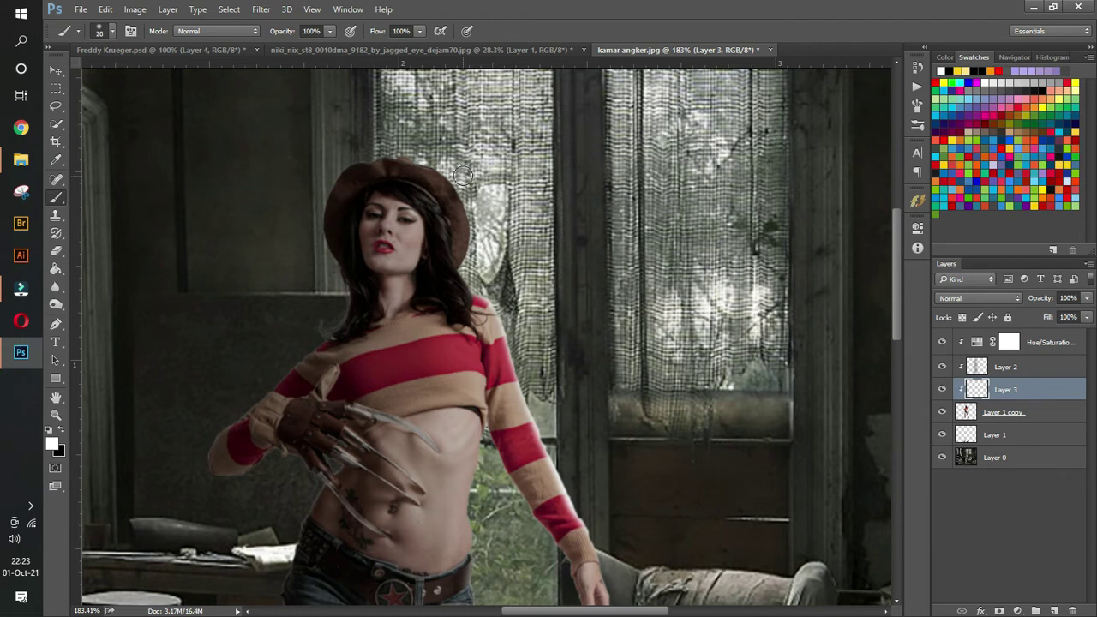
# Paint a thin white rim along the window-facing edge of the hat with a brush of about 10 px
pyautogui.press(']')
pyautogui.press('[')
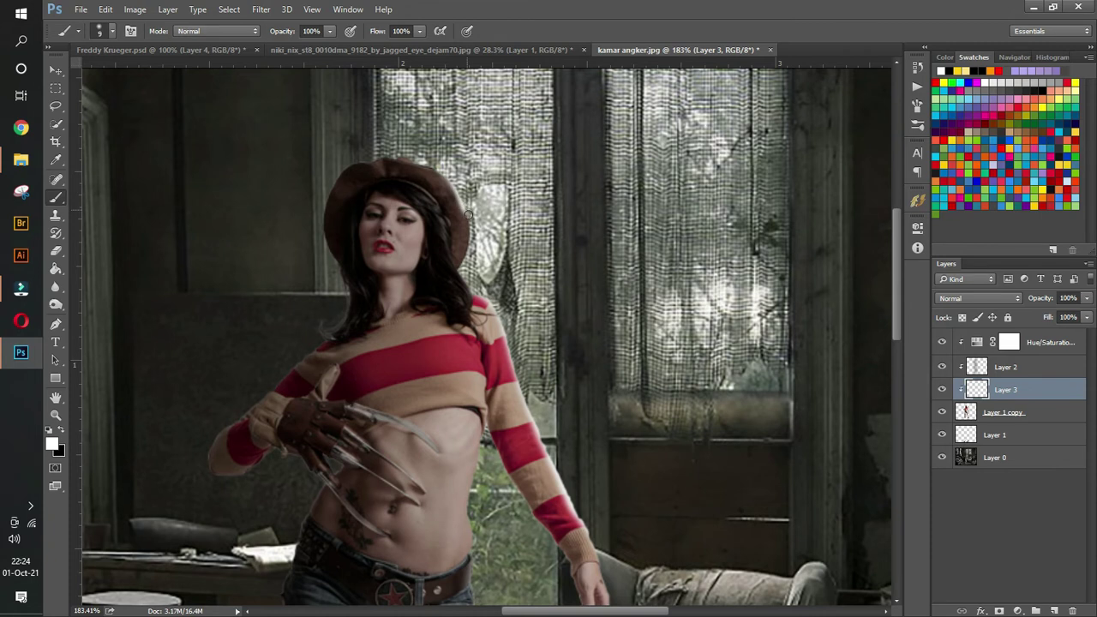
pyautogui.click(419, 161)
pyautogui.click(463, 270)
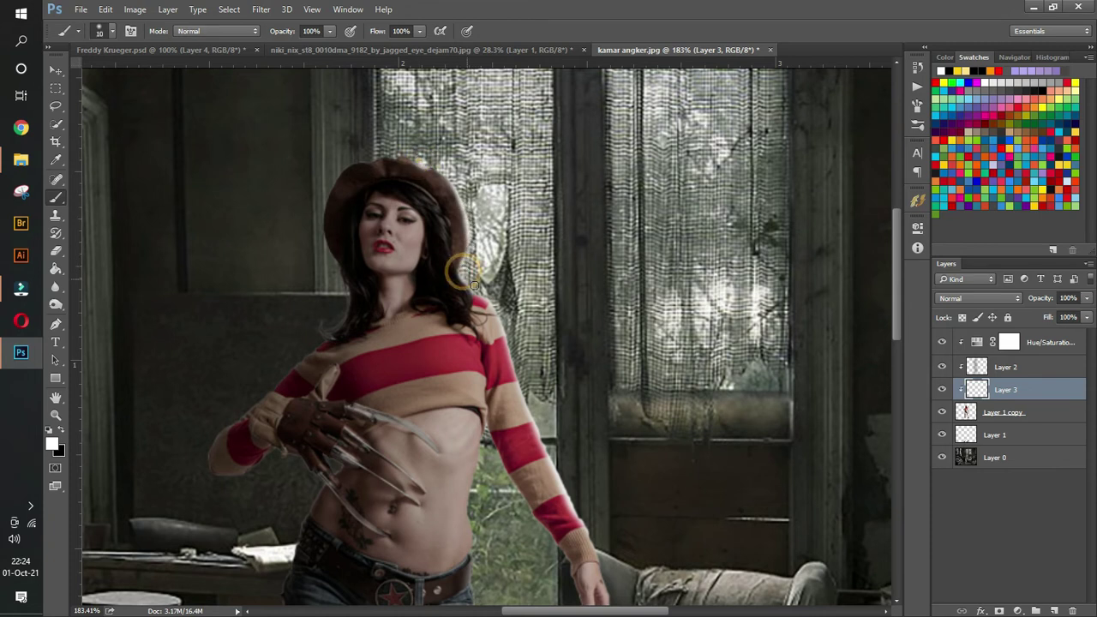
# Paint white rim light along the bare waist and the sleeve's inner edge at 20 px, and under the armpit at 15 px
pyautogui.click(486, 466)
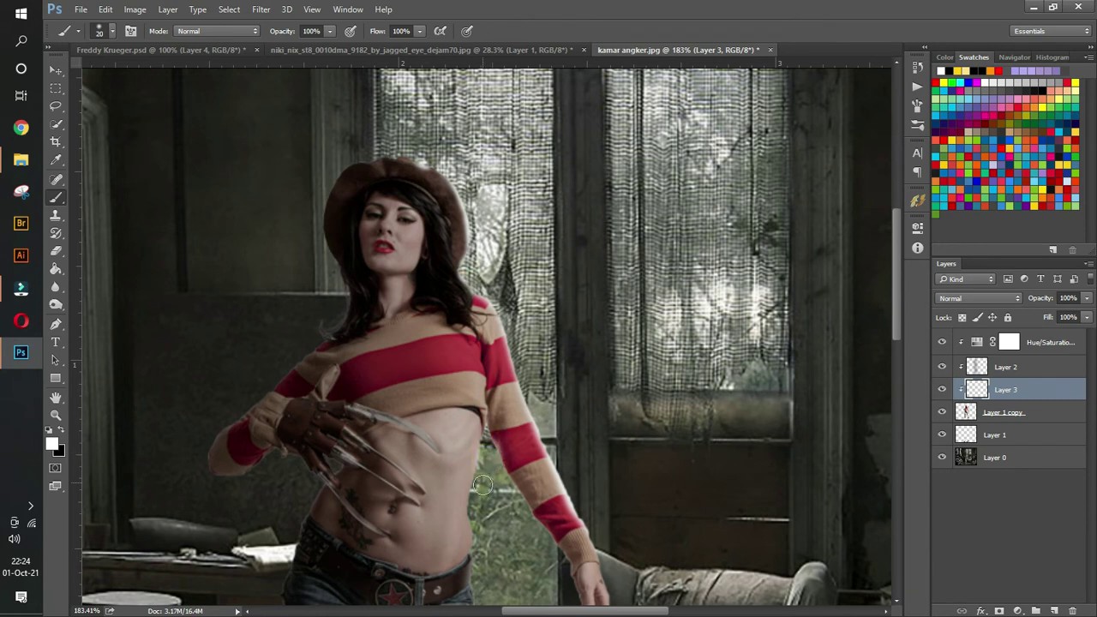
pyautogui.moveTo(486, 458)
pyautogui.mouseDown()
pyautogui.moveTo(476, 508)
pyautogui.moveTo(485, 563)
pyautogui.mouseUp()
pyautogui.moveTo(495, 455); pyautogui.dragTo(533, 518)
pyautogui.click(548, 549)
pyautogui.click(558, 558)
pyautogui.press('[')
pyautogui.moveTo(488, 439); pyautogui.dragTo(488, 452)
pyautogui.click(486, 440)
pyautogui.click(488, 437)
# Paint white rim light down the chair-side edge of the hip, denim shorts and leg with a 20 px brush
pyautogui.scroll(-5, 507, 455)
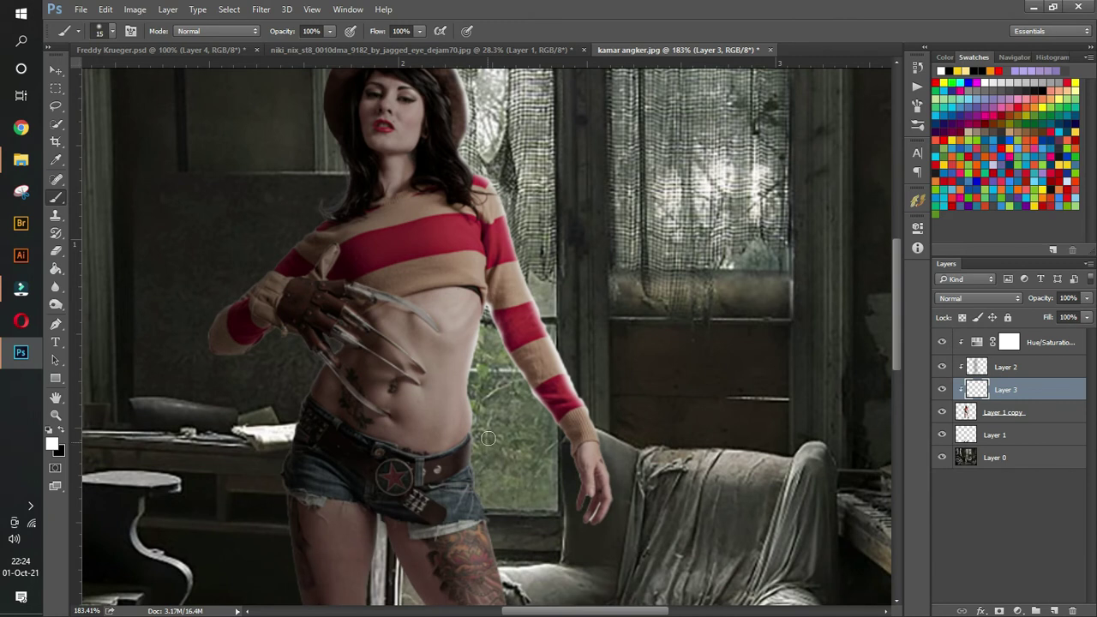
pyautogui.press(']')
pyautogui.press(']')
pyautogui.click(482, 427)
pyautogui.click(484, 474)
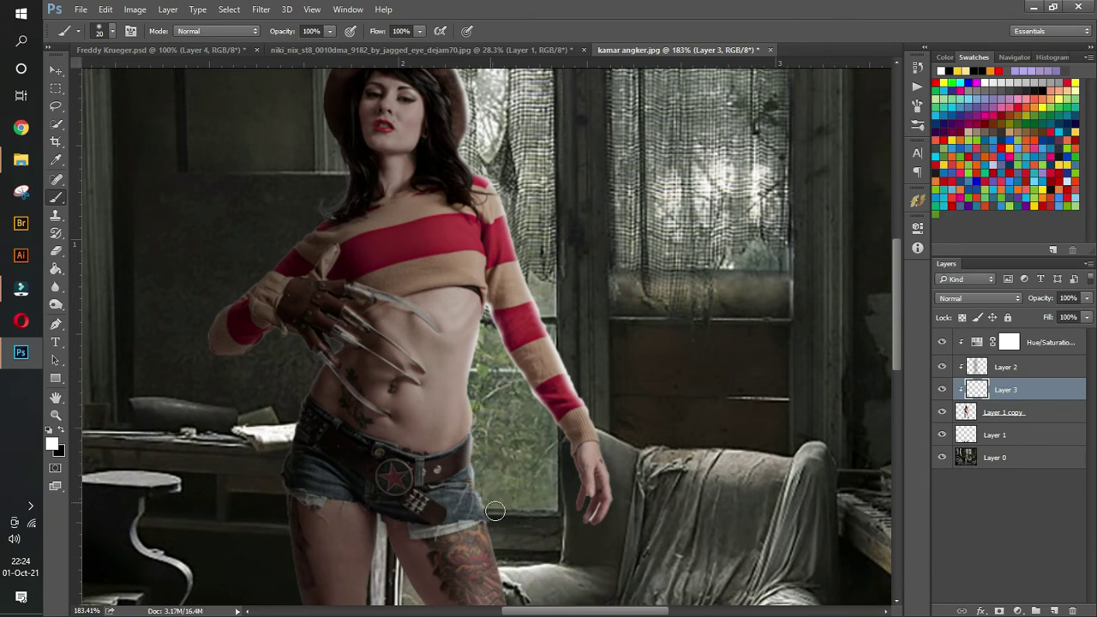
pyautogui.scroll(-6, 515, 468)
pyautogui.hscroll(3, 515, 468)
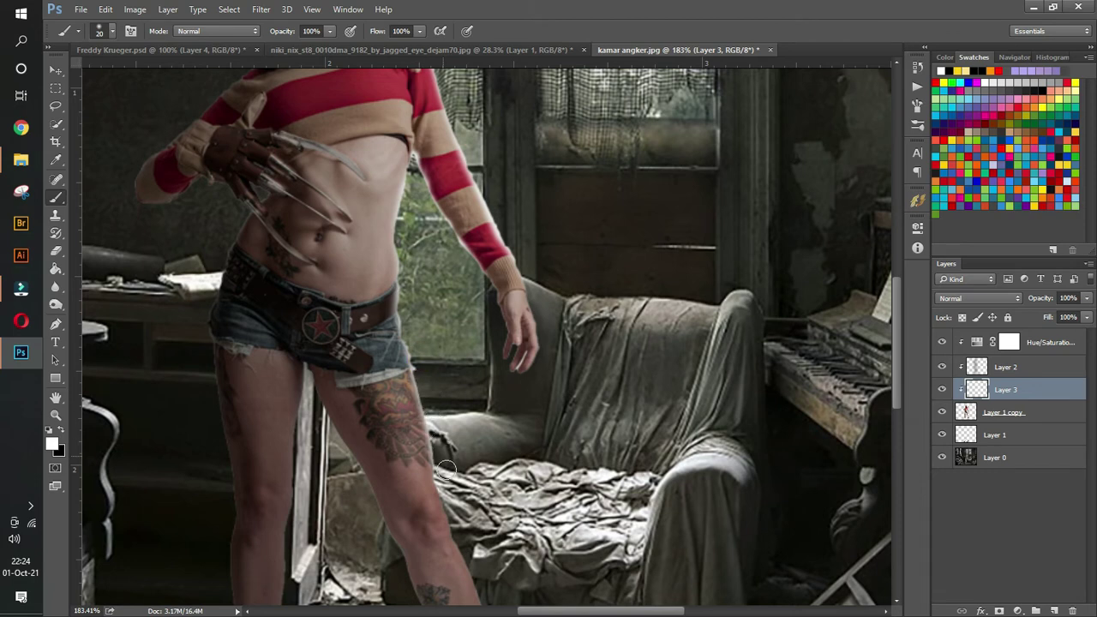
pyautogui.moveTo(452, 495)
pyautogui.mouseDown()
pyautogui.moveTo(410, 347)
pyautogui.moveTo(390, 332)
pyautogui.mouseUp()
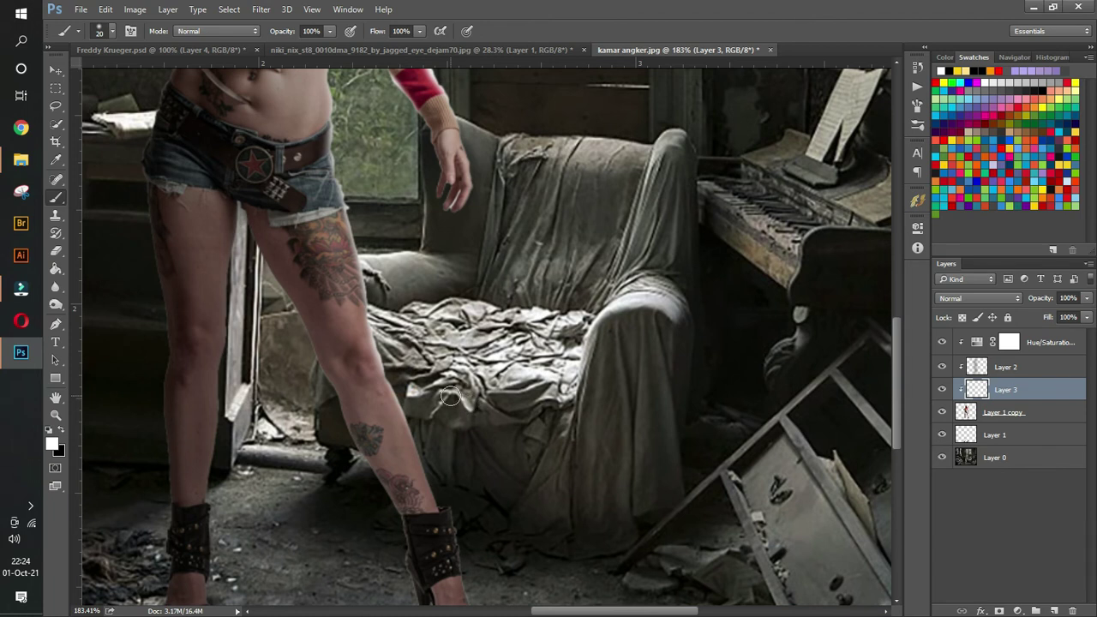
# Paint white rim light along the inner edges of both legs, using brush sizes up to 20 px
pyautogui.scroll(3, 467, 377)
pyautogui.scroll(1, 225, 441)
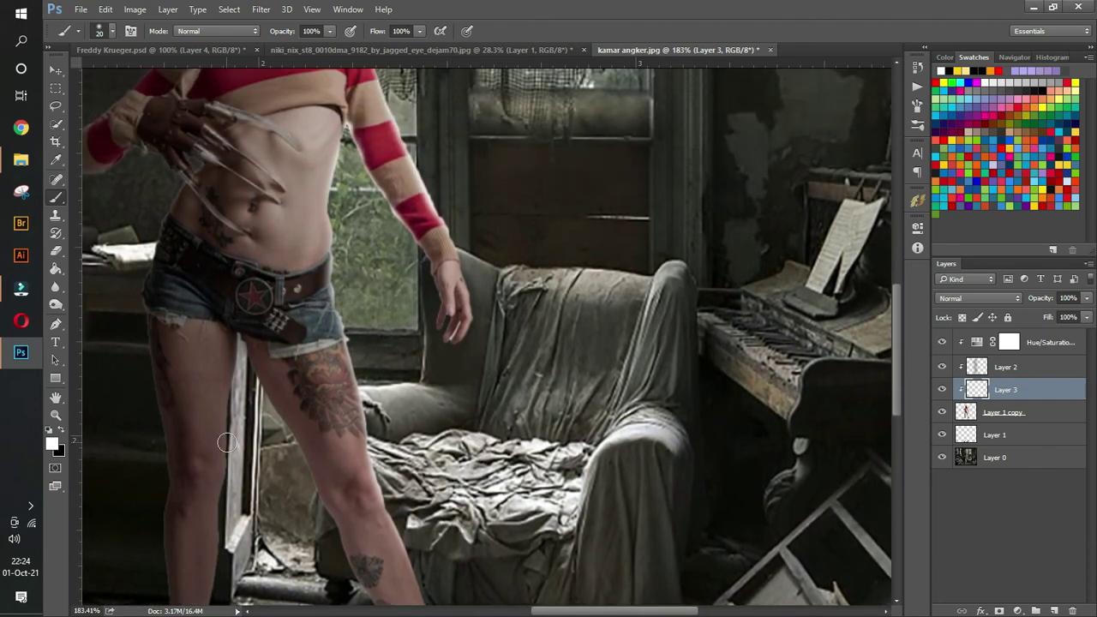
pyautogui.press('[')
pyautogui.moveTo(241, 344); pyautogui.dragTo(234, 484)
pyautogui.press(']')
pyautogui.moveTo(235, 436)
pyautogui.mouseDown()
pyautogui.moveTo(230, 501)
pyautogui.moveTo(233, 490)
pyautogui.mouseUp()
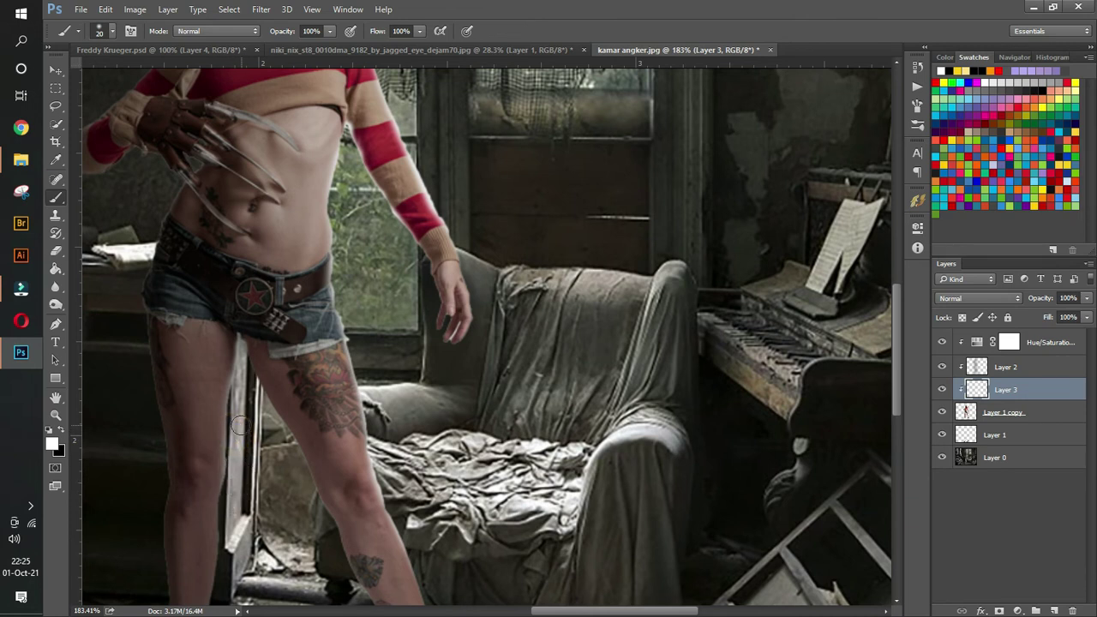
pyautogui.moveTo(239, 425); pyautogui.dragTo(235, 537)
pyautogui.moveTo(244, 373); pyautogui.dragTo(304, 498)
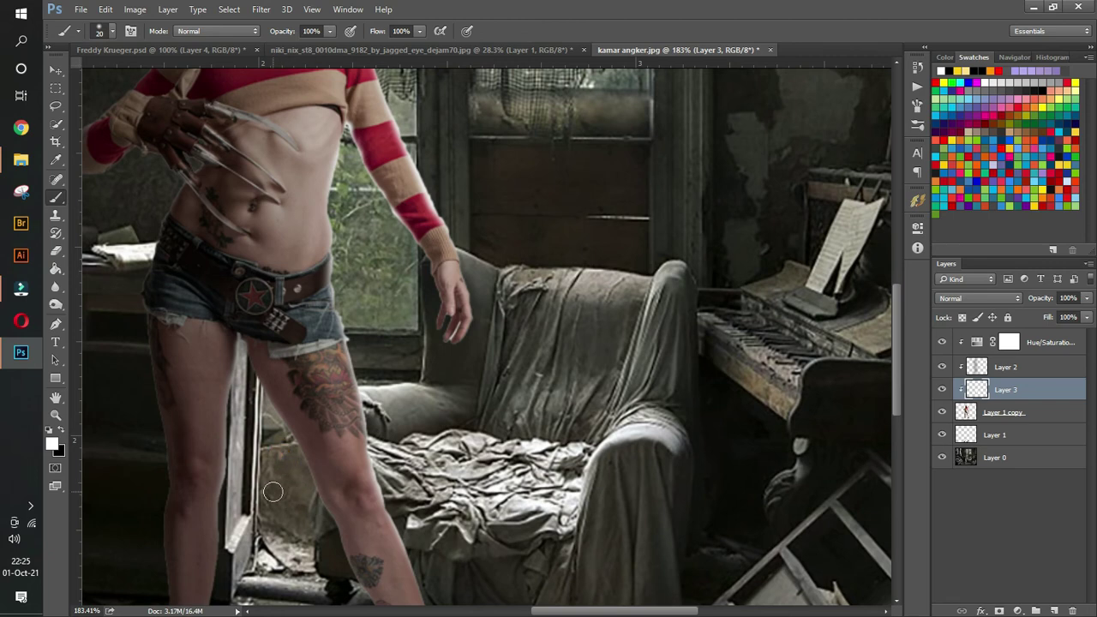
# Rename Layer 3 as Rim Light
pyautogui.scroll(3, 360, 231)
pyautogui.scroll(6, 407, 184)
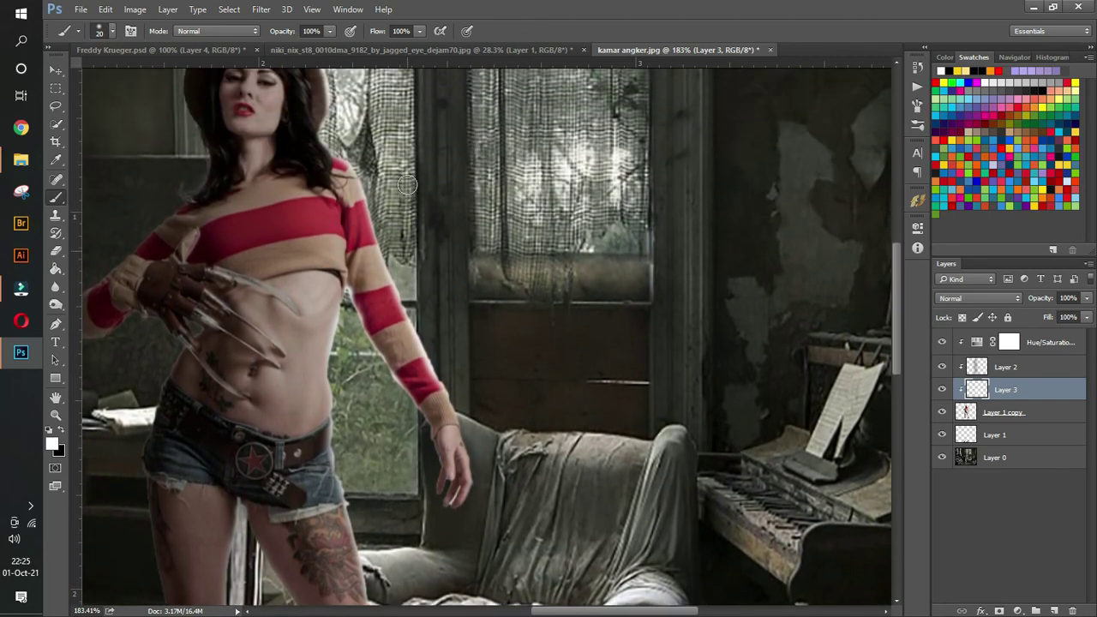
pyautogui.scroll(2, 332, 169)
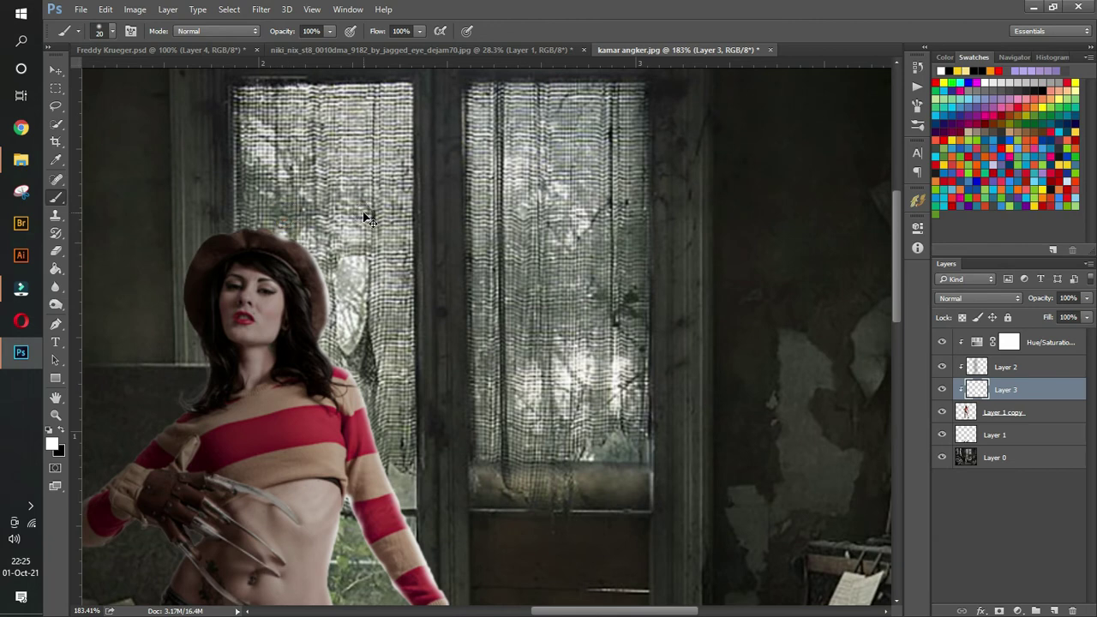
pyautogui.hotkey('ctrl', '-')
pyautogui.hotkey('ctrl', '-')
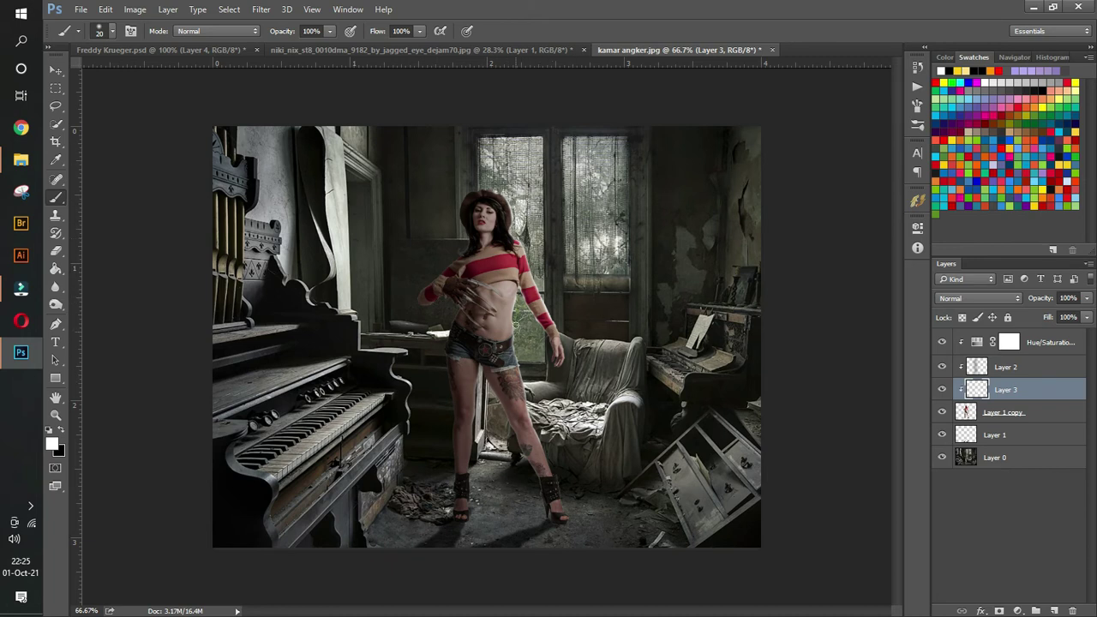
pyautogui.click(56, 69)
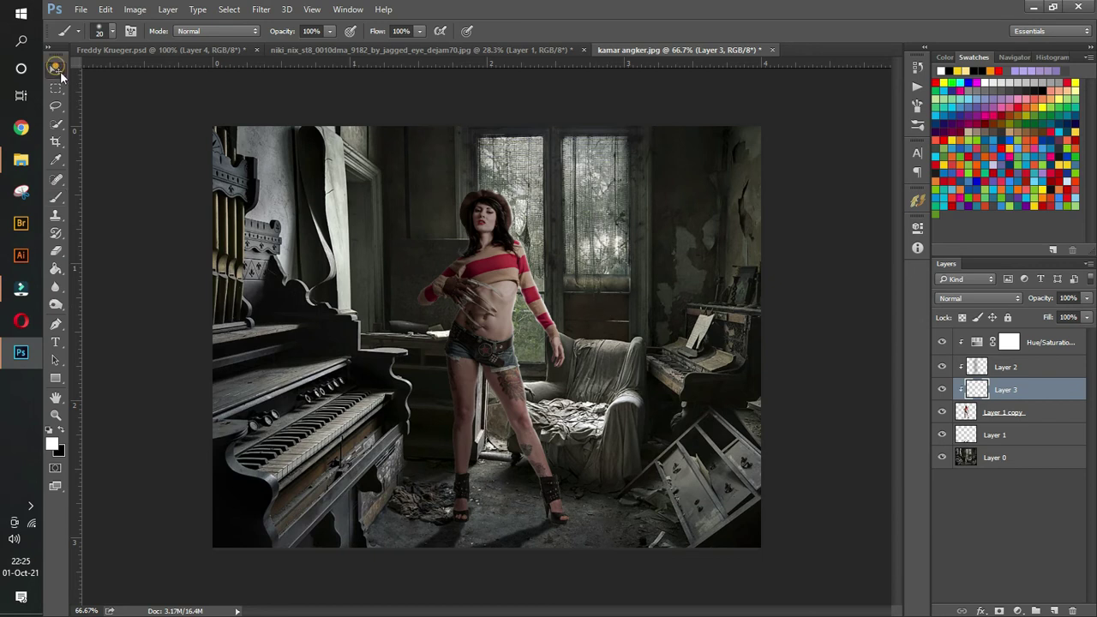
pyautogui.doubleClick(1006, 391)
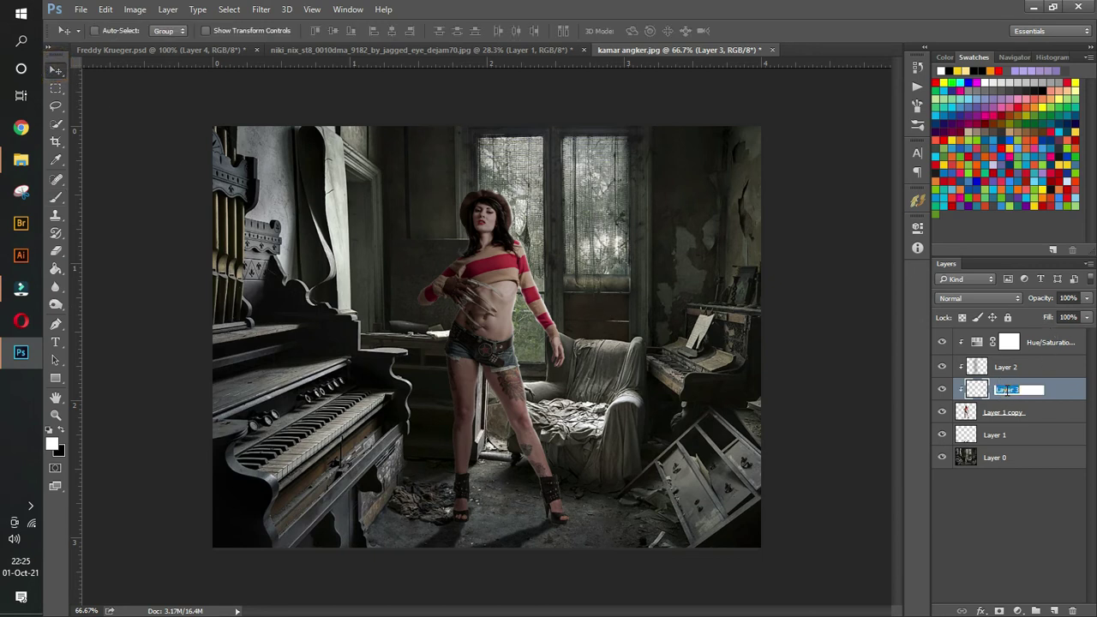
pyautogui.write('Rim Light')
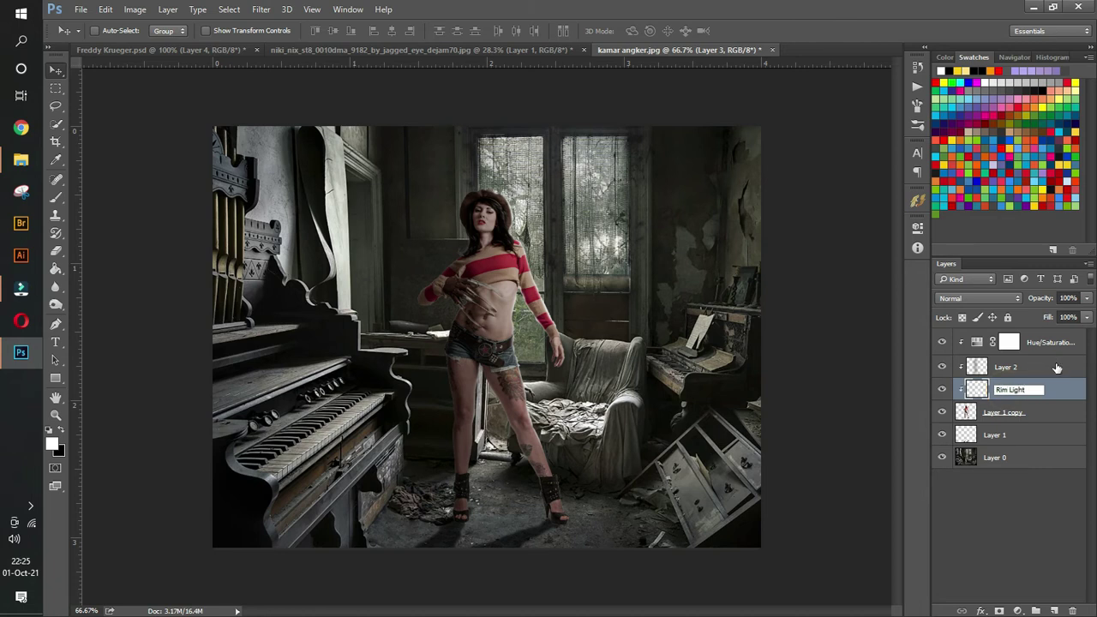
pyautogui.click(1058, 391)
pyautogui.click(1031, 391)
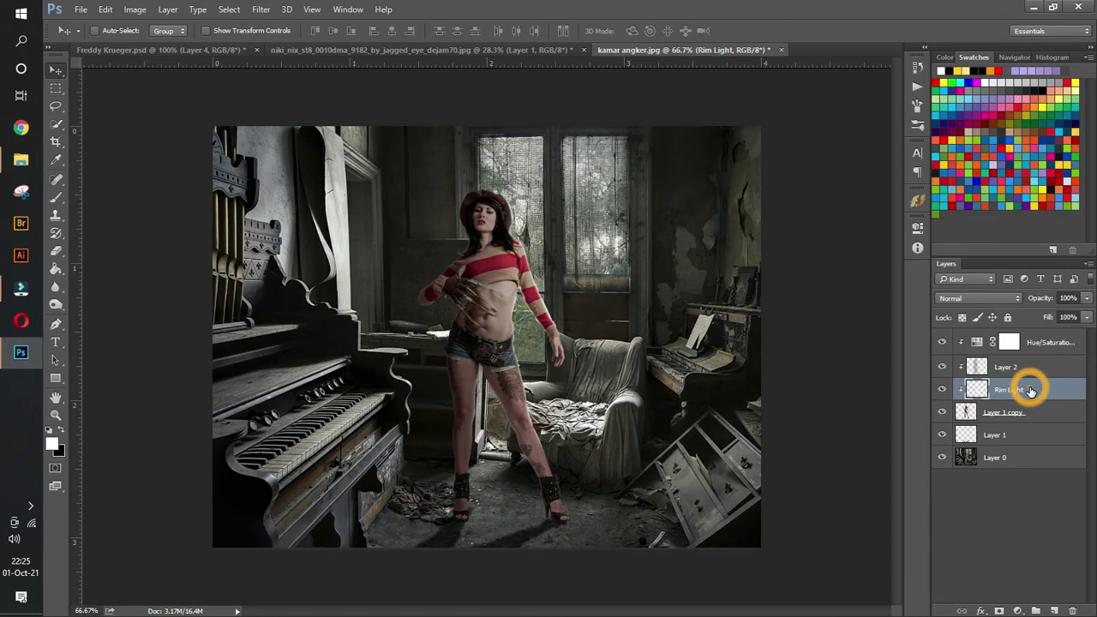
# Duplicate the Rim Light layer and clip the copy to the woman's layer
pyautogui.hotkey('ctrl', 'j')
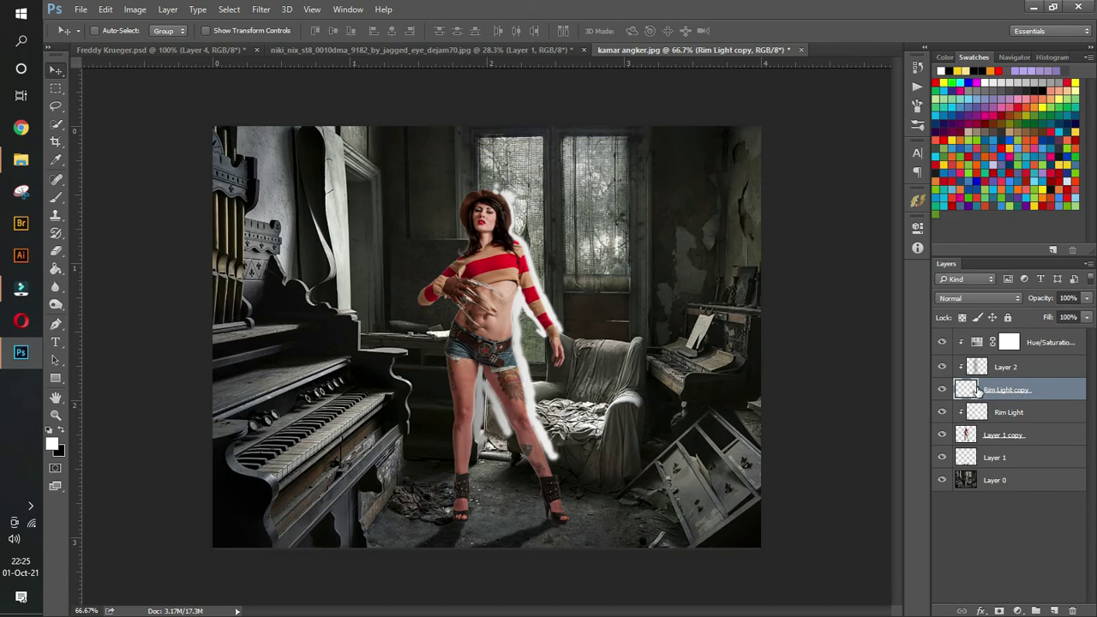
pyautogui.rightClick(1038, 392)
pyautogui.click(820, 337)
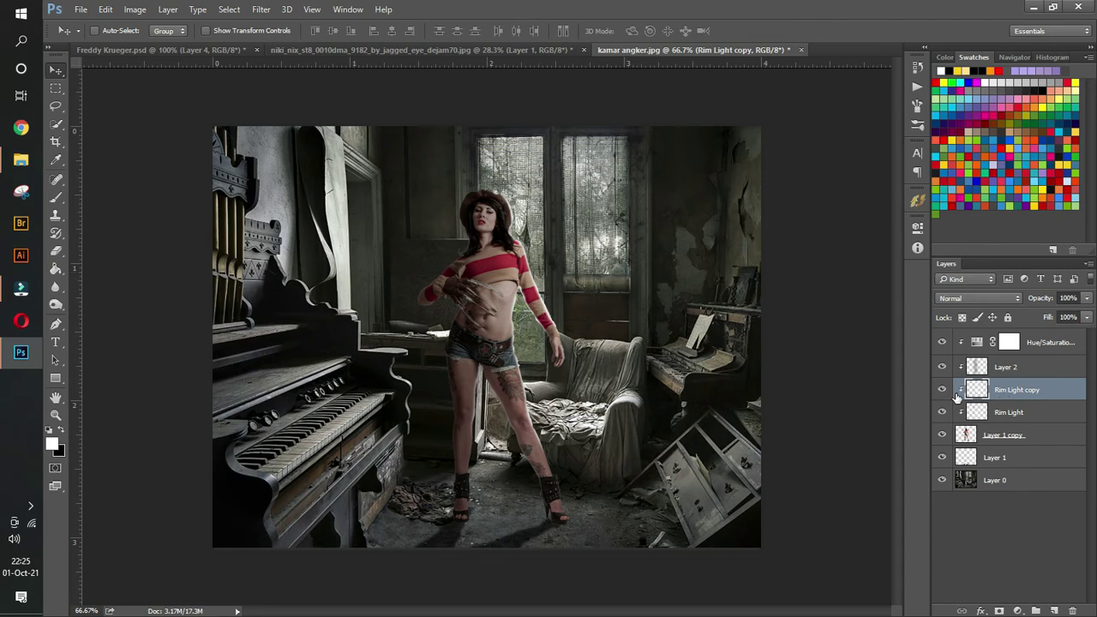
# Apply a Gaussian Blur with a radius of 7.4 pixels to the Rim Light copy layer
pyautogui.click(259, 9)
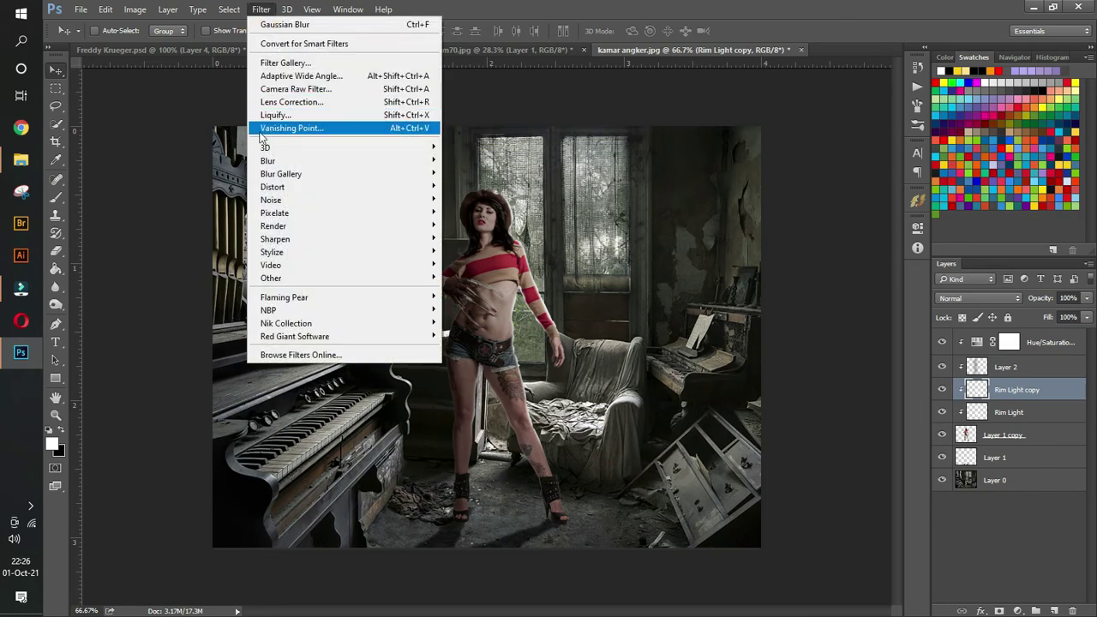
pyautogui.moveTo(263, 161)
pyautogui.click(466, 214)
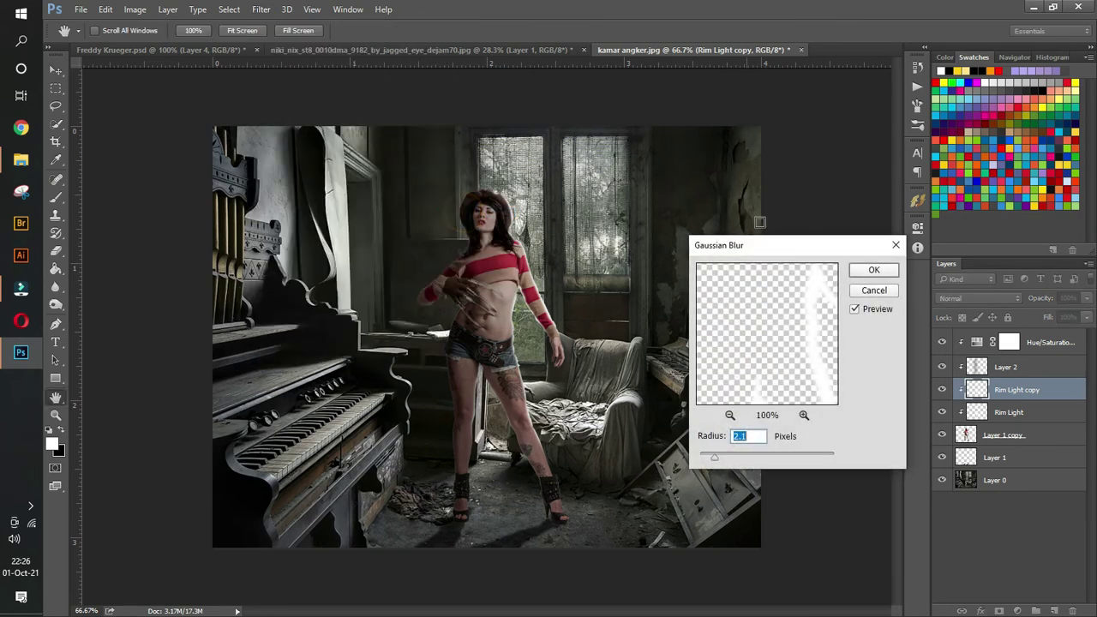
pyautogui.moveTo(712, 461); pyautogui.dragTo(745, 463)
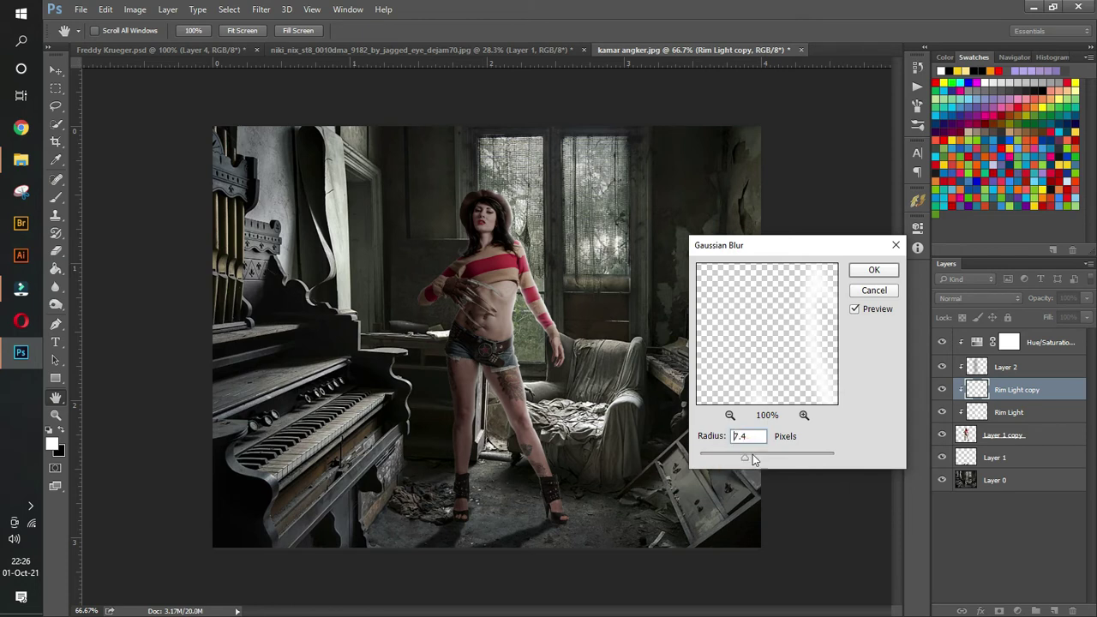
pyautogui.click(876, 270)
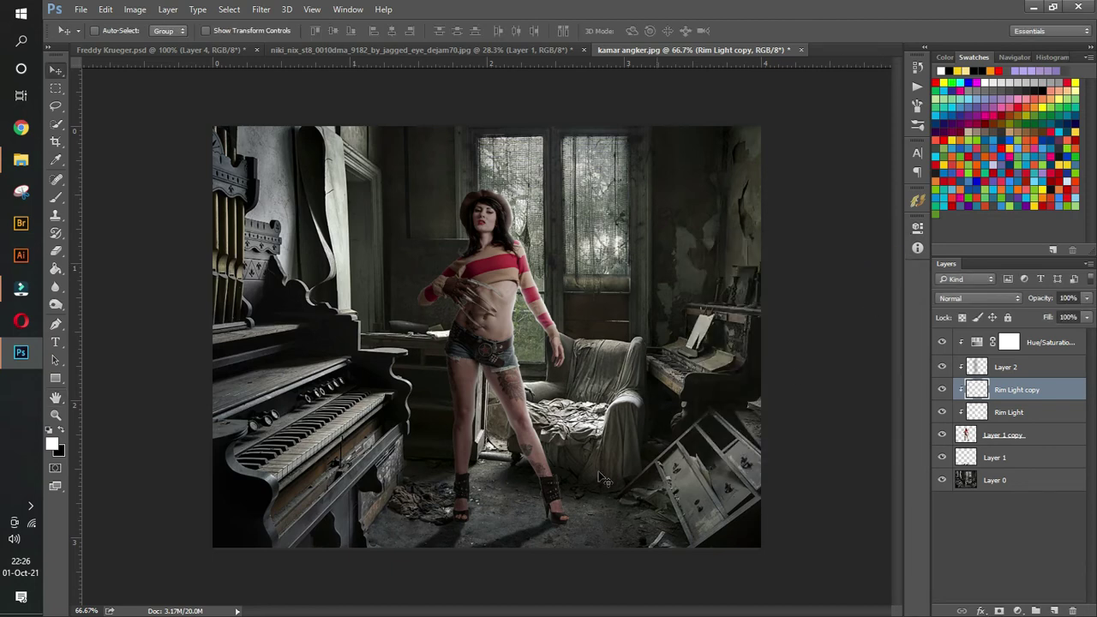
# Compare the woman's edges up close with the Rim Light and Rim Light copy layers hidden and shown
pyautogui.click(56, 414)
pyautogui.moveTo(583, 317); pyautogui.dragTo(634, 353)
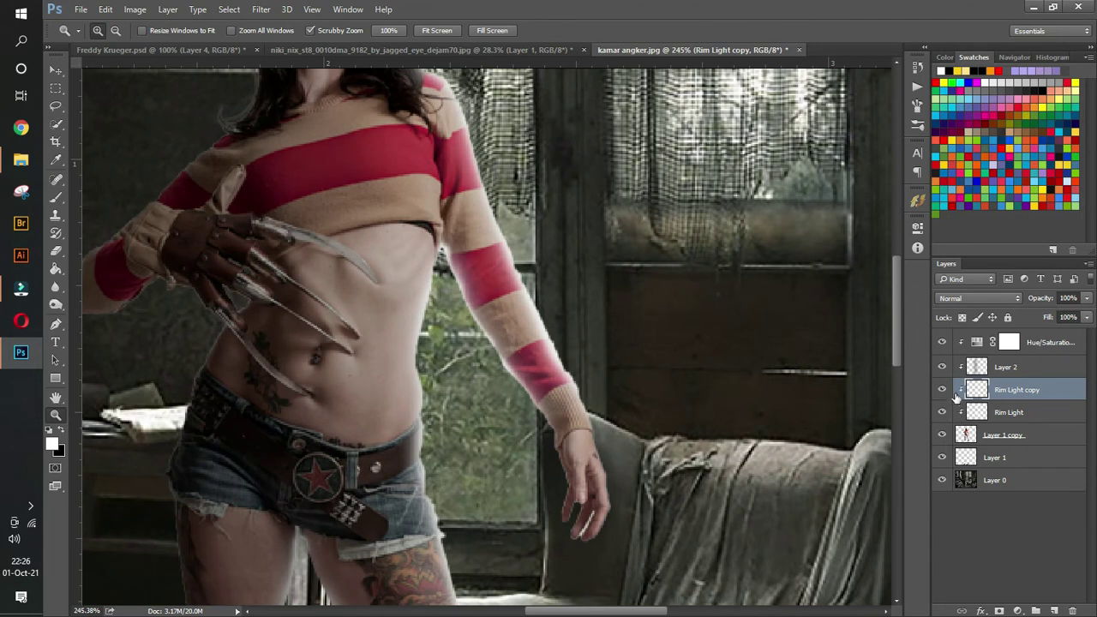
pyautogui.click(942, 390)
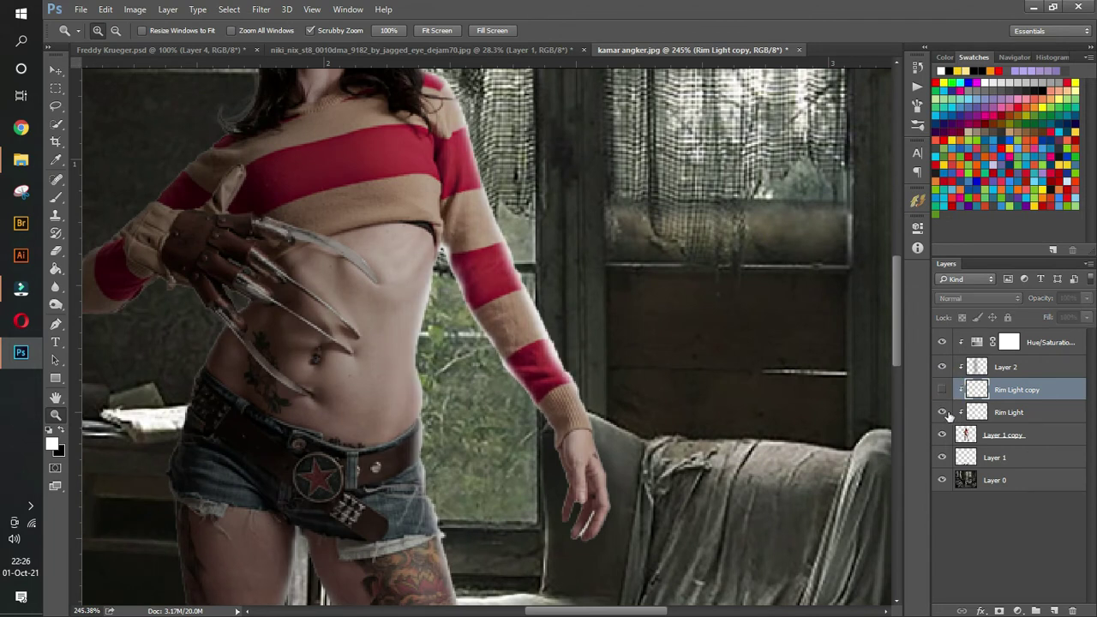
pyautogui.click(944, 413)
pyautogui.click(944, 413)
pyautogui.click(943, 413)
pyautogui.click(944, 413)
pyautogui.click(944, 413)
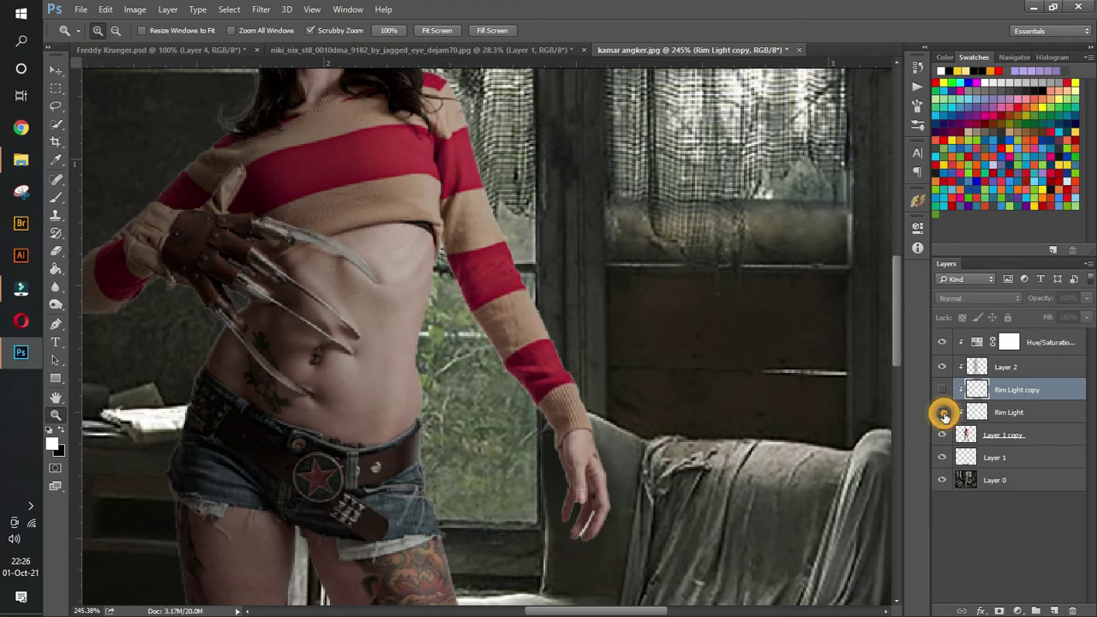
pyautogui.click(943, 412)
pyautogui.click(942, 390)
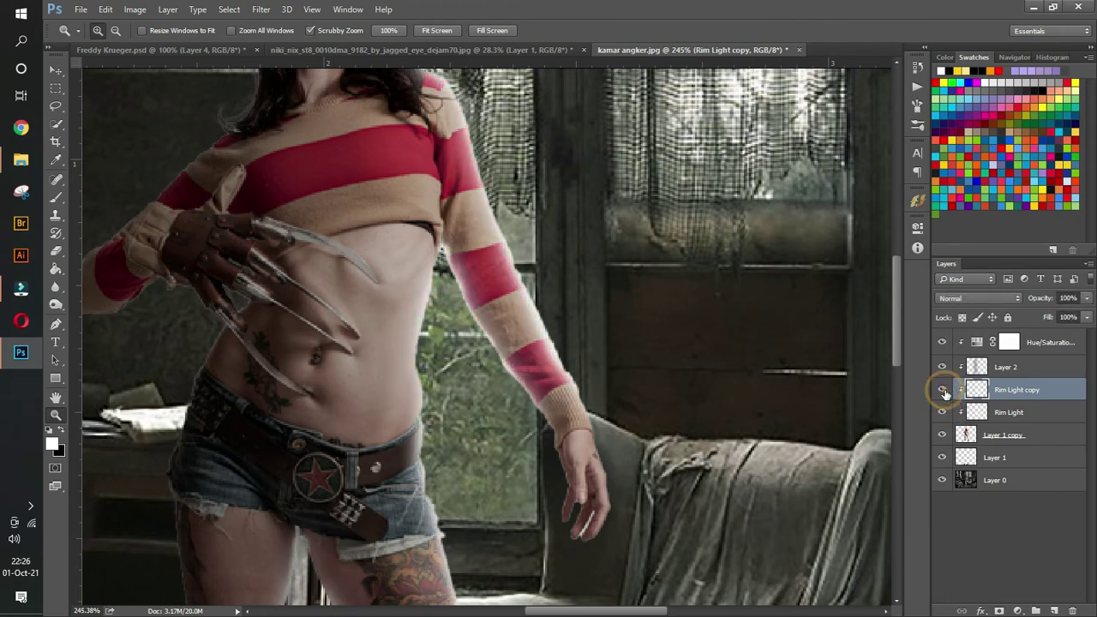
pyautogui.click(942, 390)
pyautogui.click(943, 390)
# Lower the opacity of the Rim Light copy layer to 54%
pyautogui.click(1086, 298)
pyautogui.moveTo(1085, 314); pyautogui.dragTo(1055, 313)
pyautogui.click(53, 417)
pyautogui.scroll(-5, 430, 332)
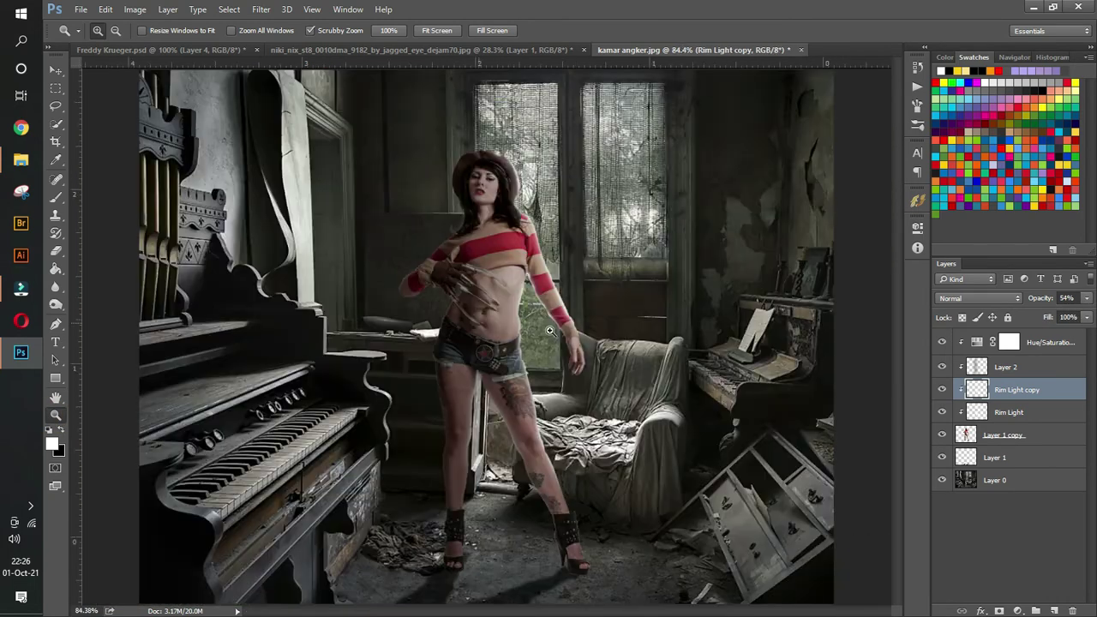
pyautogui.scroll(-2, 590, 318)
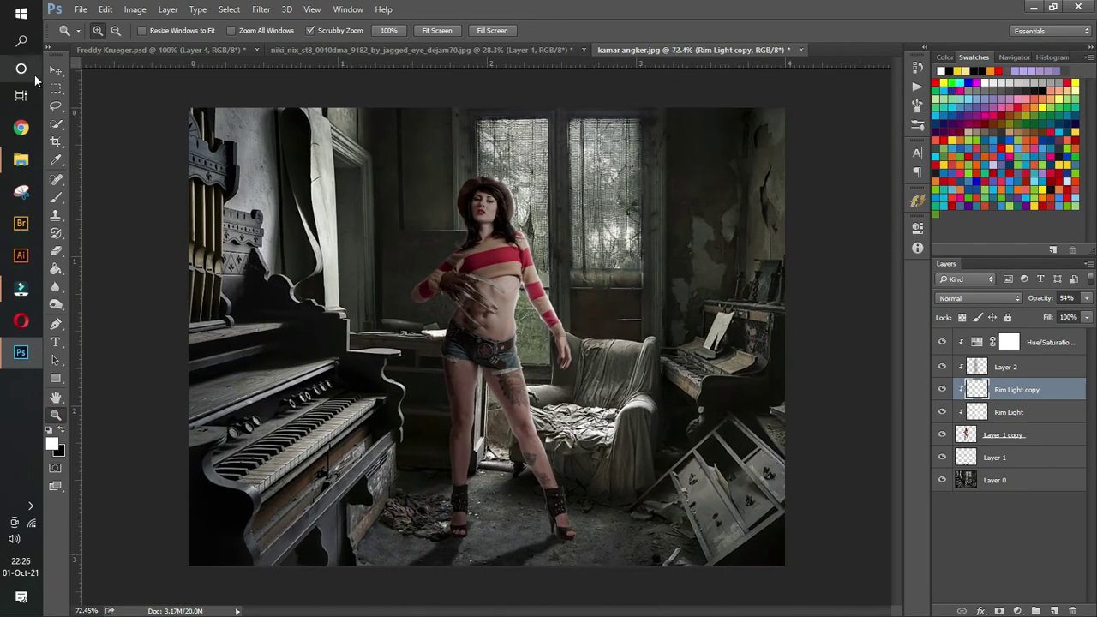
# Add a Photo Filter adjustment layer above the Hue/Saturation layer
pyautogui.click(55, 67)
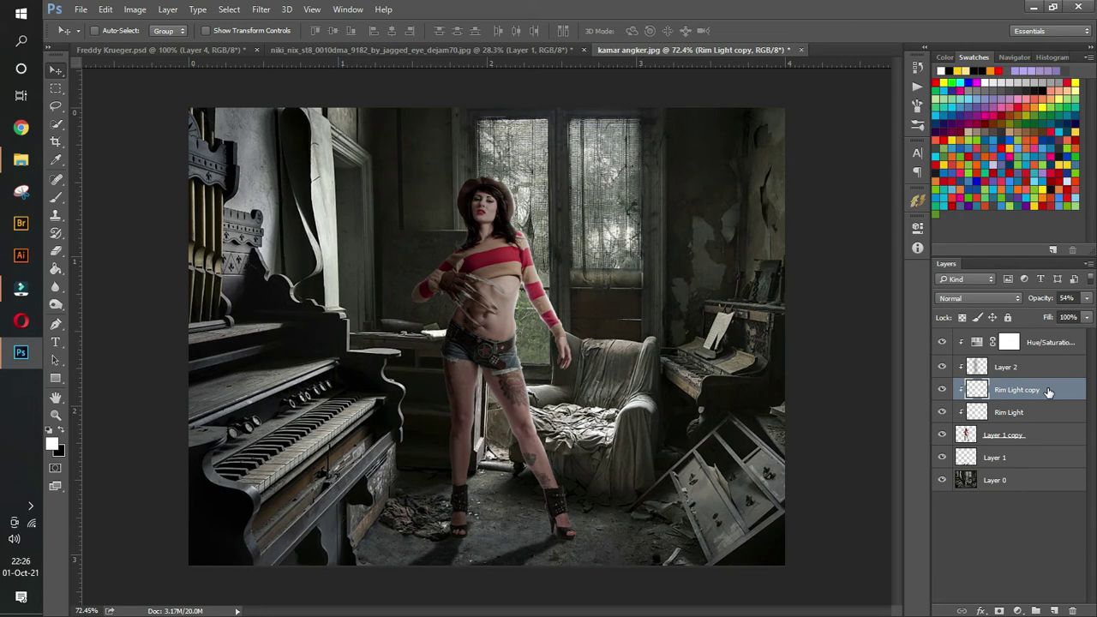
pyautogui.click(1052, 344)
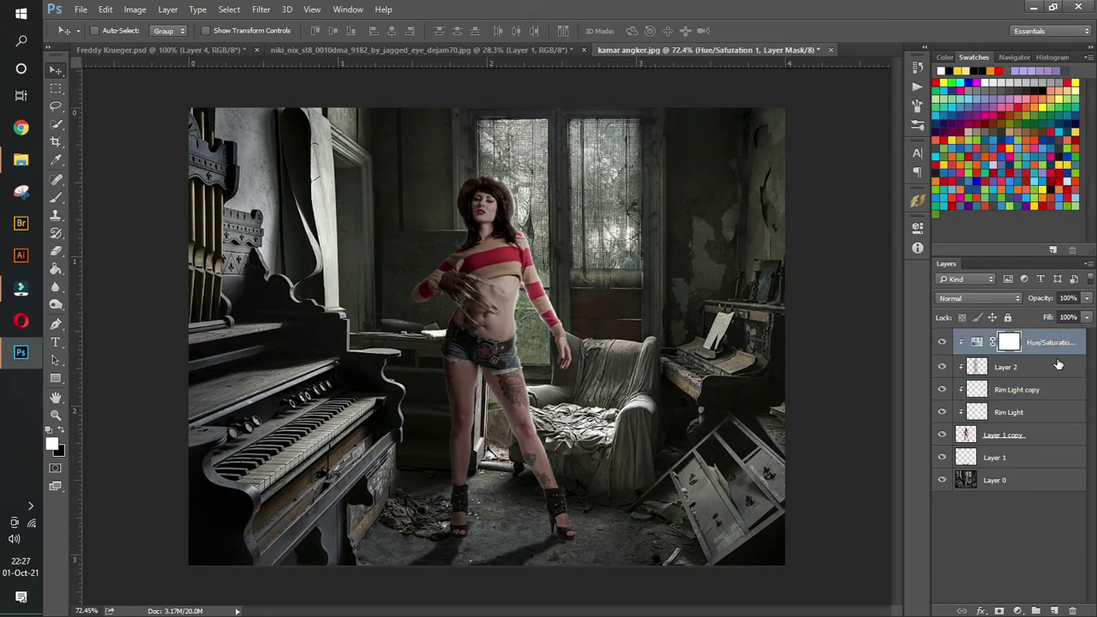
pyautogui.click(1018, 610)
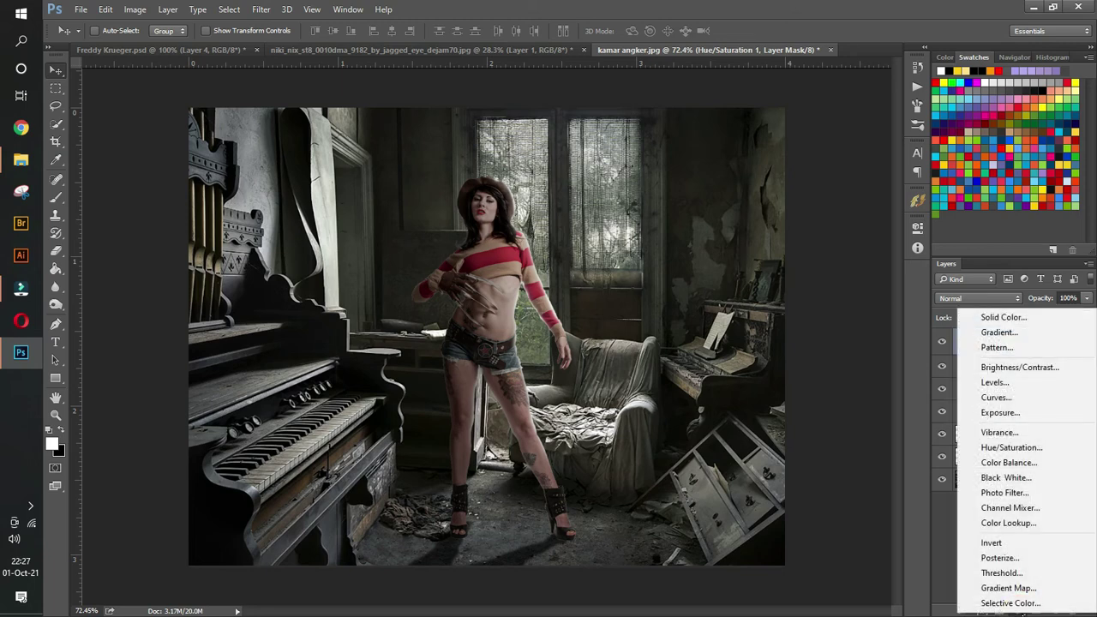
pyautogui.click(1006, 492)
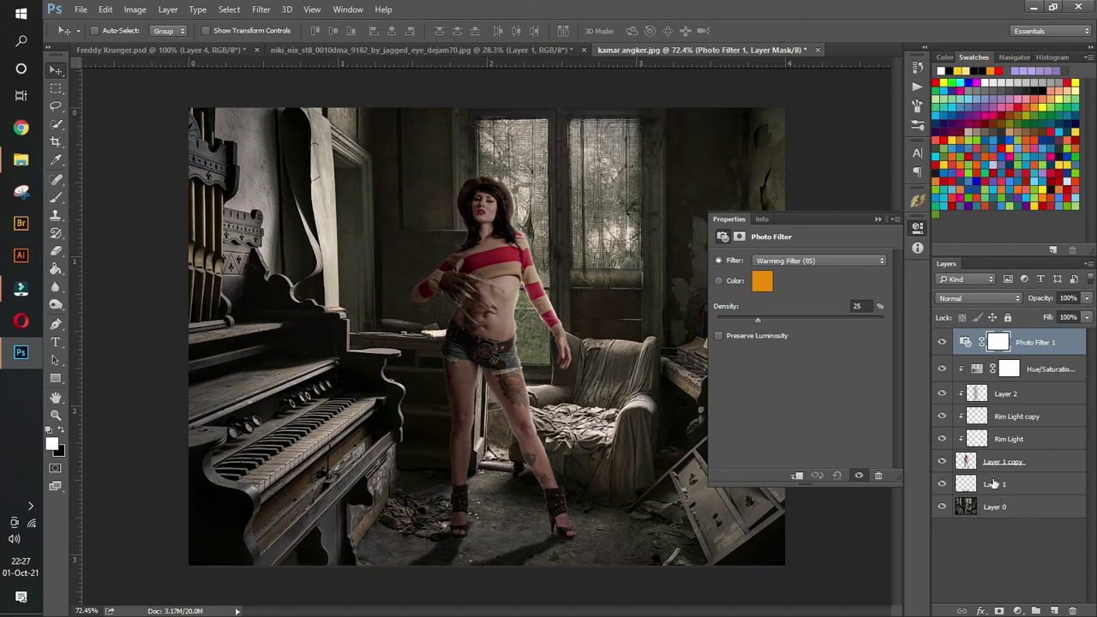
# Try the Blue, Cooling Filter (80), Cooling Filter (LBB) and Cooling Filter (82) presets, with the last at 33% density
pyautogui.click(801, 263)
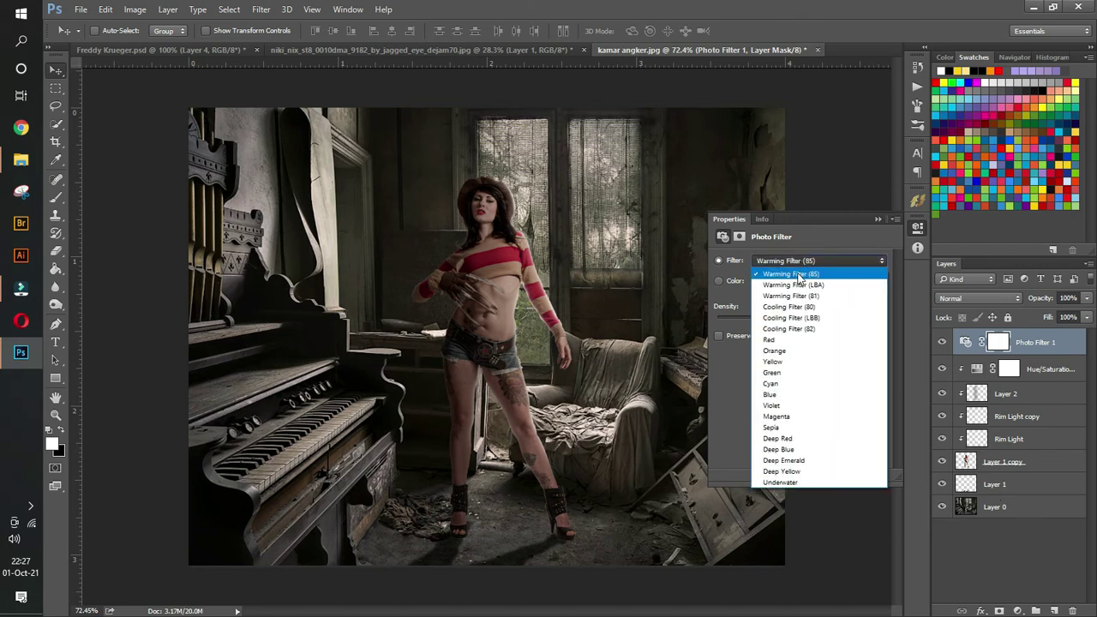
pyautogui.click(770, 394)
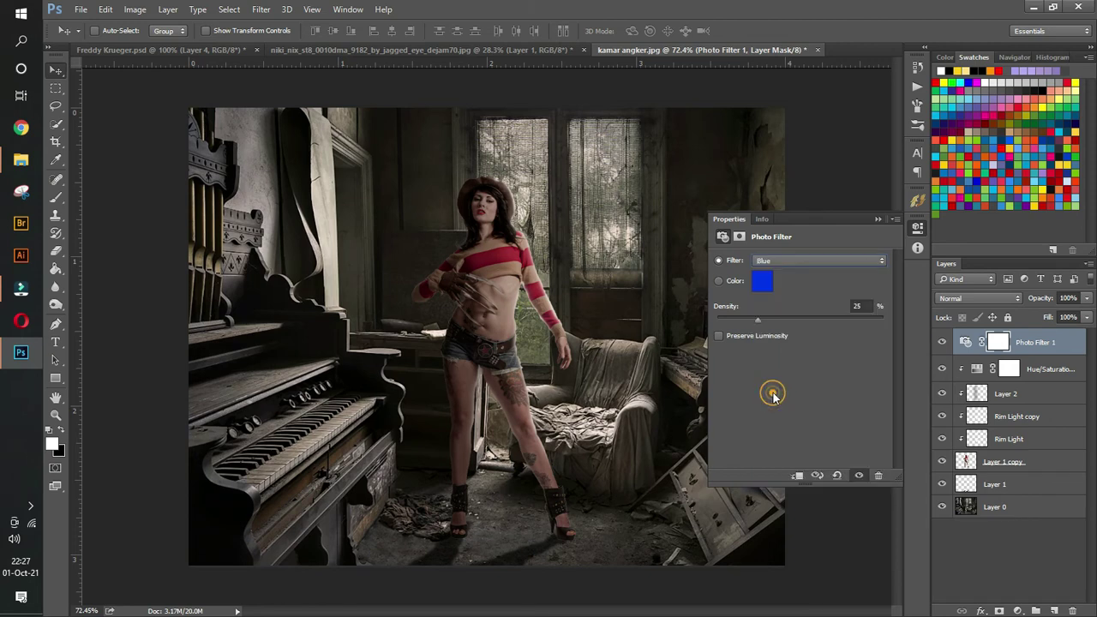
pyautogui.click(784, 259)
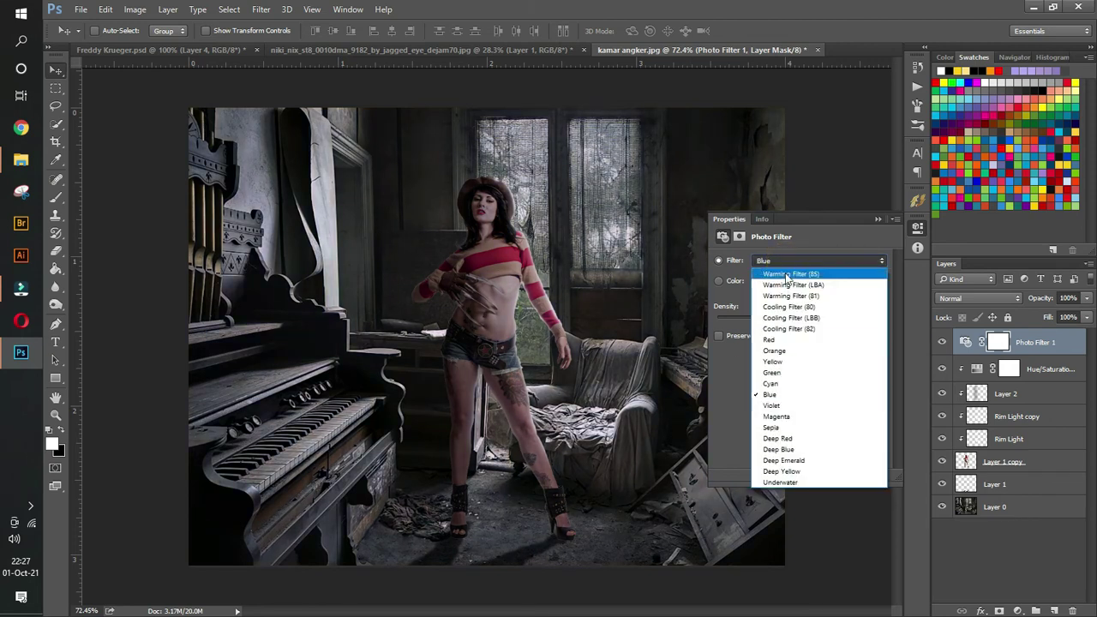
pyautogui.click(785, 311)
pyautogui.click(801, 260)
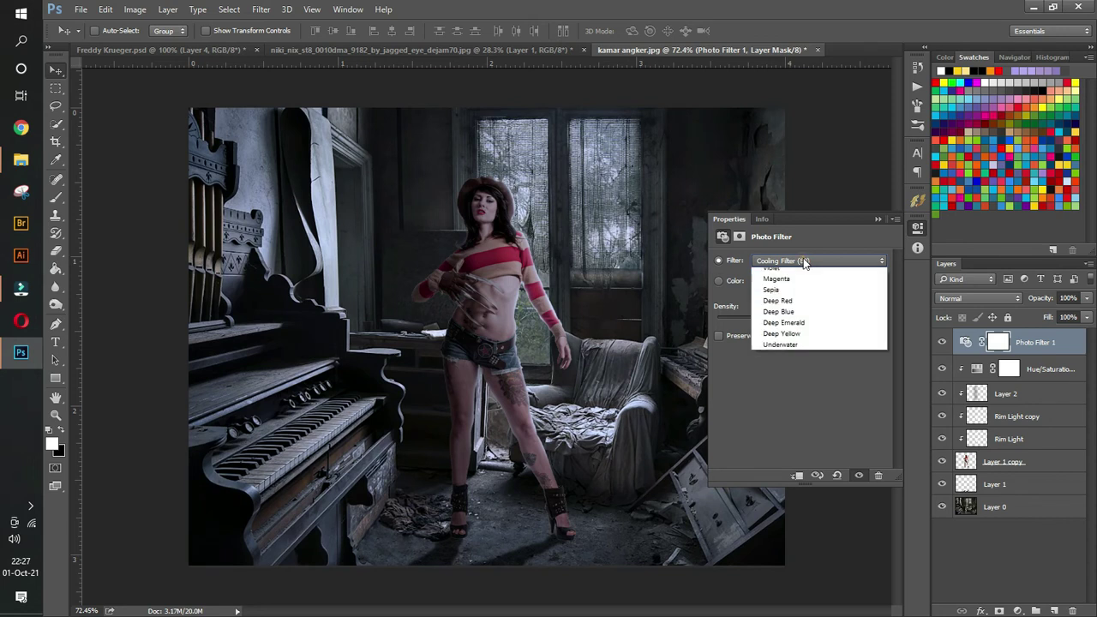
pyautogui.click(782, 315)
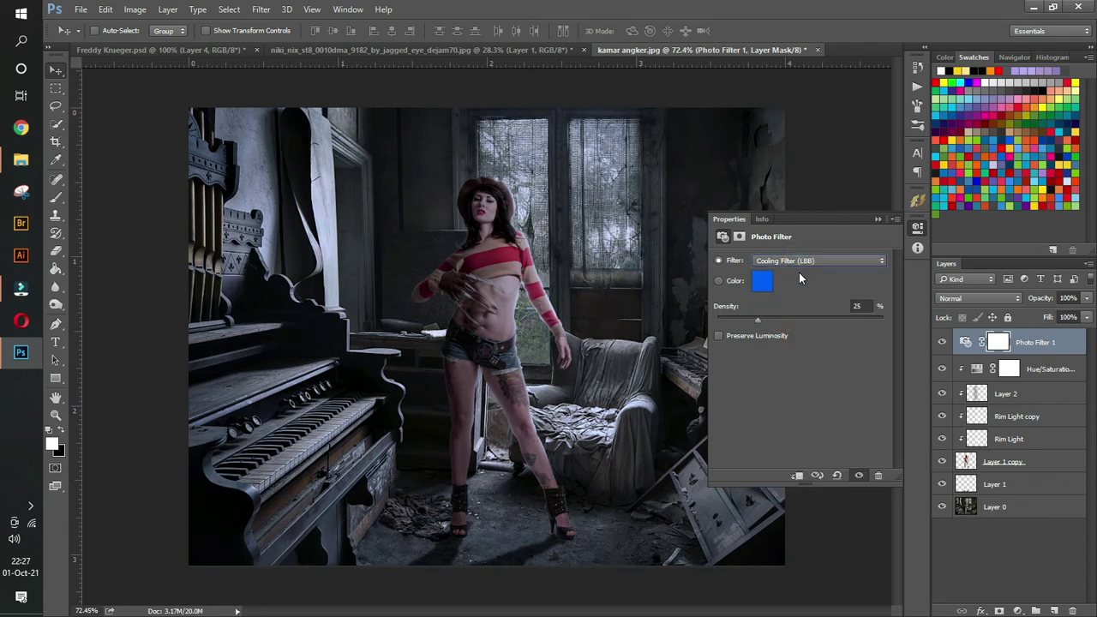
pyautogui.click(805, 261)
pyautogui.click(794, 329)
pyautogui.moveTo(760, 319); pyautogui.dragTo(776, 319)
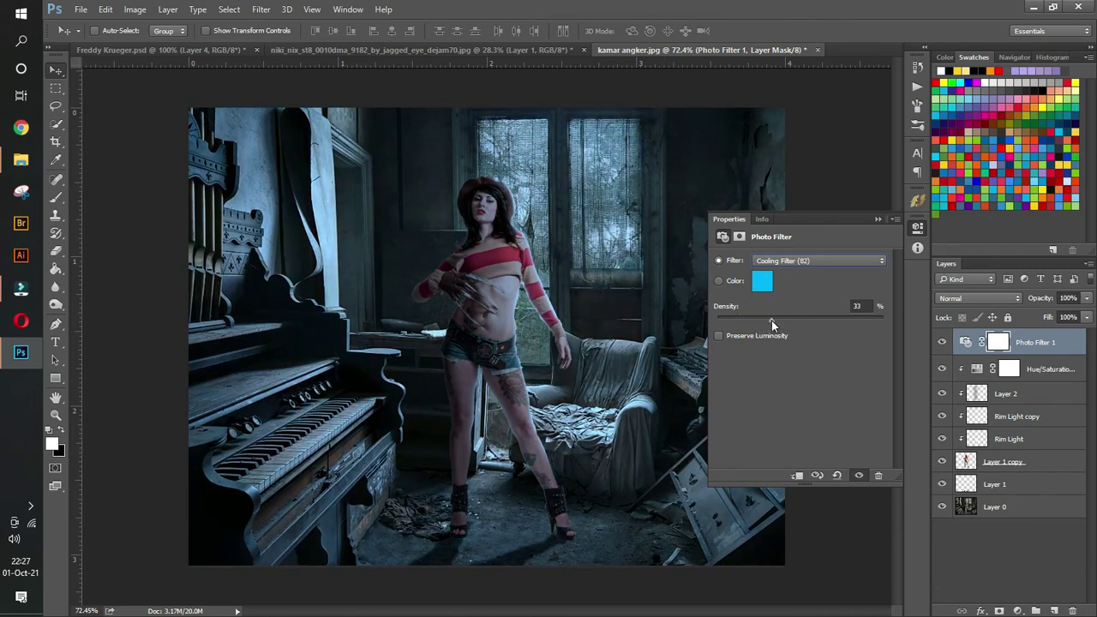
pyautogui.moveTo(772, 320); pyautogui.dragTo(773, 321)
# Switch the photo filter to Cooling Filter (LBB) and raise its density slightly above 33%
pyautogui.click(800, 263)
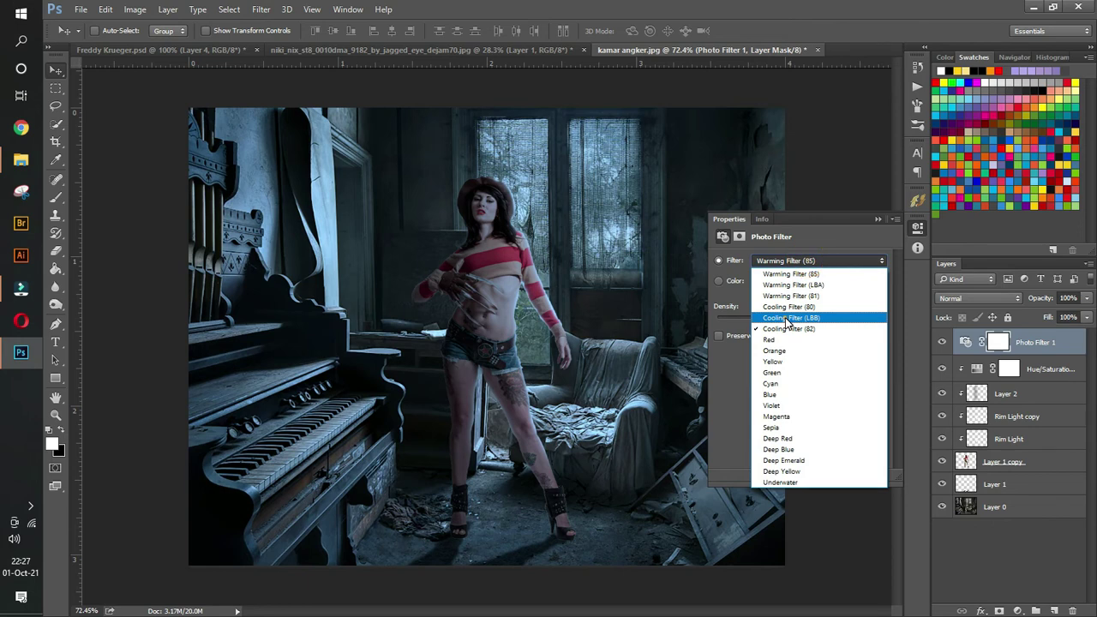
pyautogui.click(786, 319)
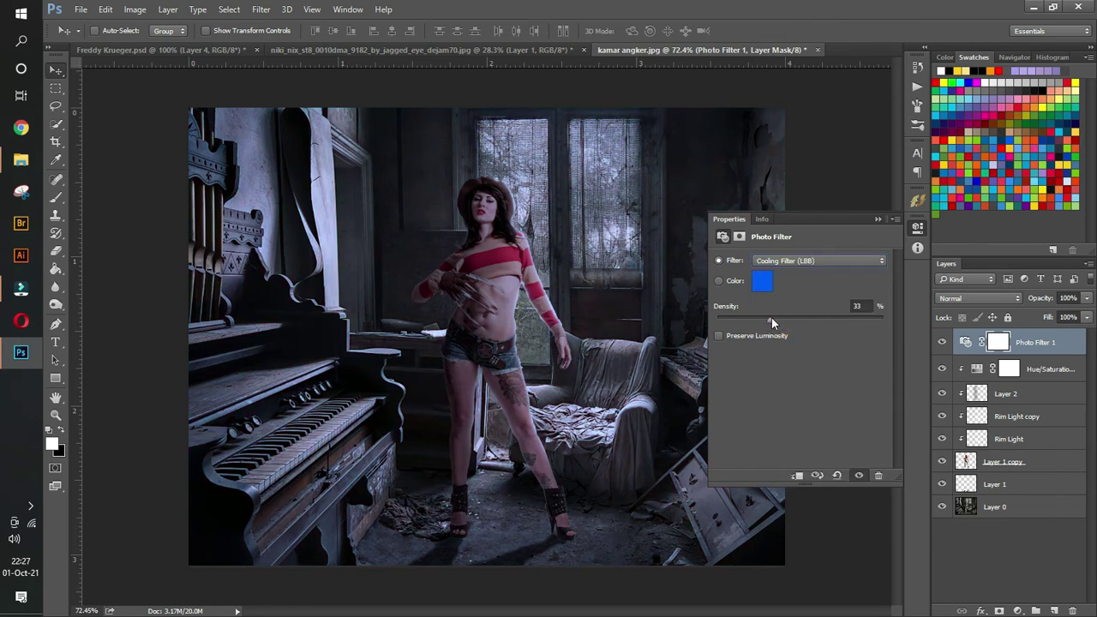
pyautogui.moveTo(771, 318); pyautogui.dragTo(783, 320)
pyautogui.click(876, 219)
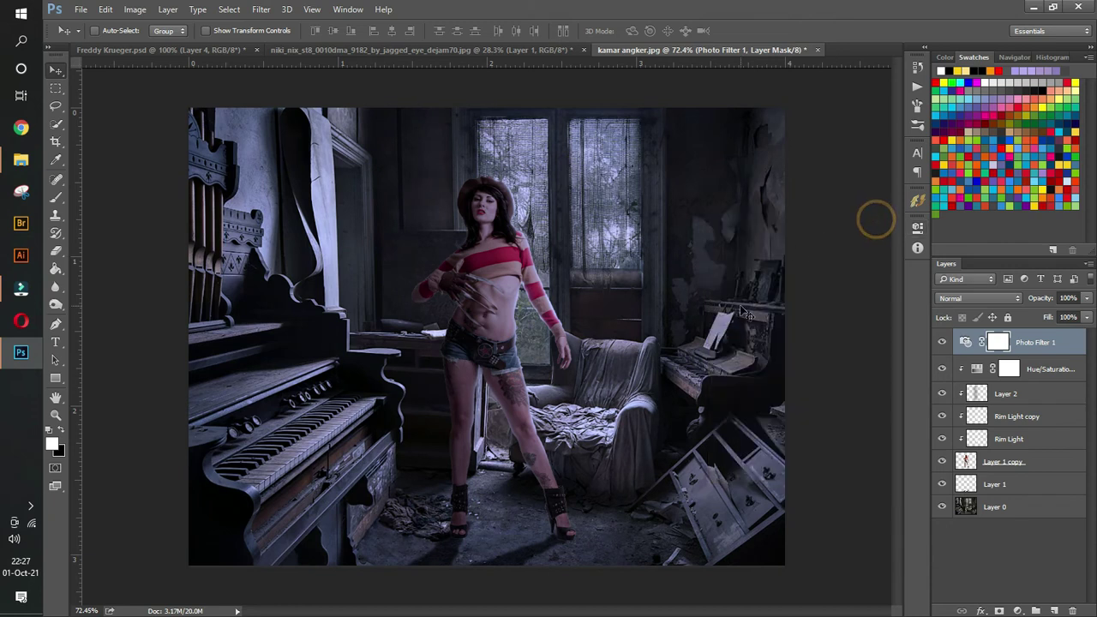
# Add a Color Lookup adjustment layer above the Photo Filter and load the HorrorBlue.3DL 3D LUT
pyautogui.click(1018, 609)
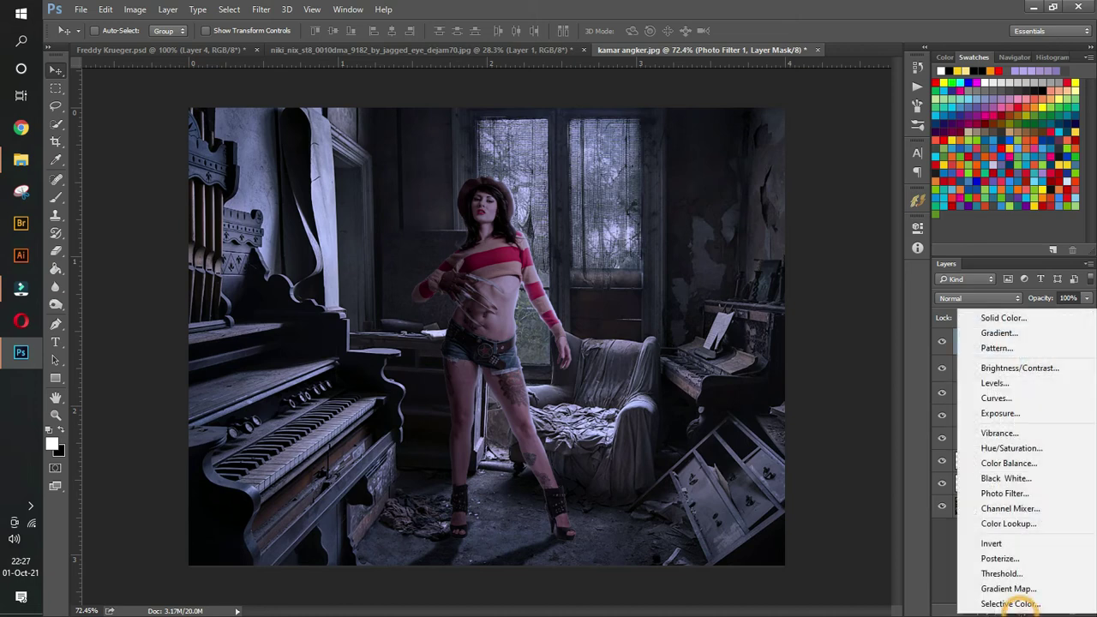
pyautogui.click(1019, 525)
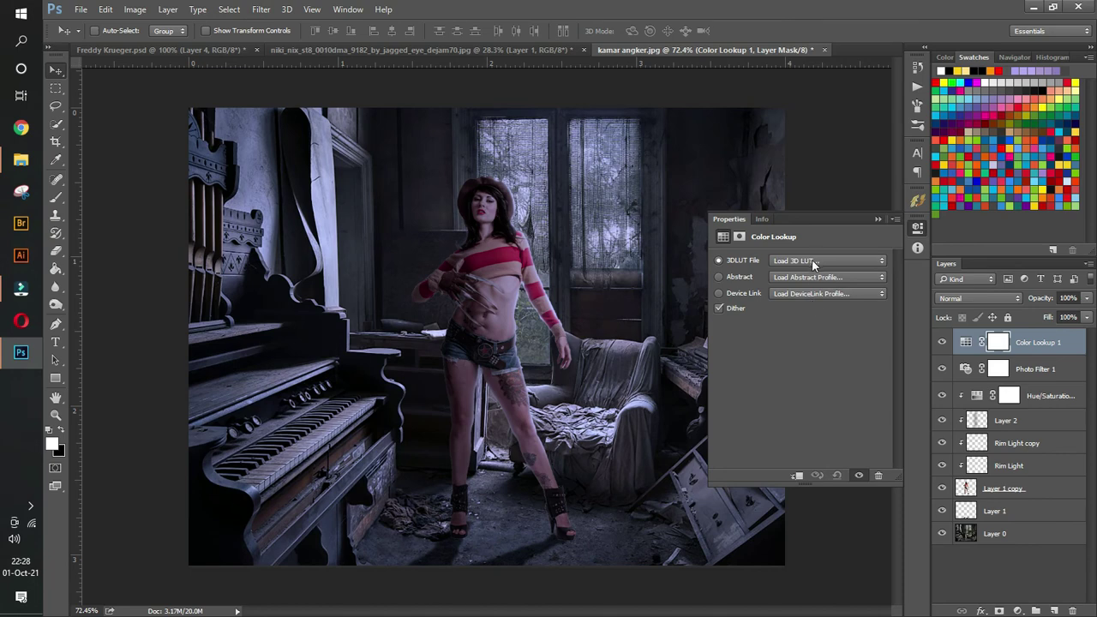
pyautogui.click(813, 261)
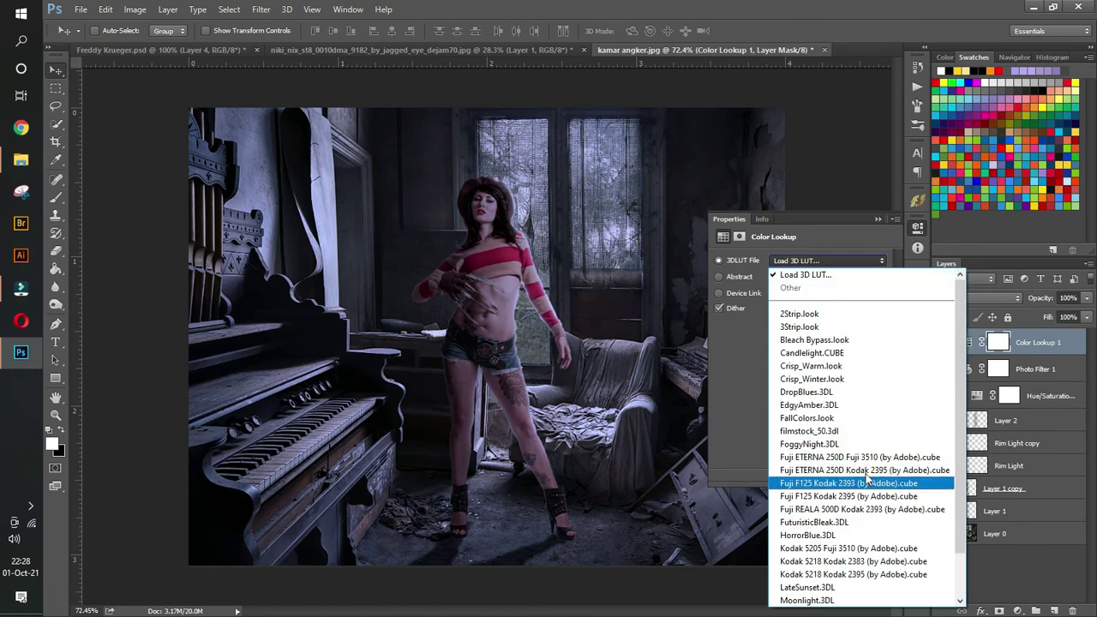
pyautogui.scroll(-2, 859, 480)
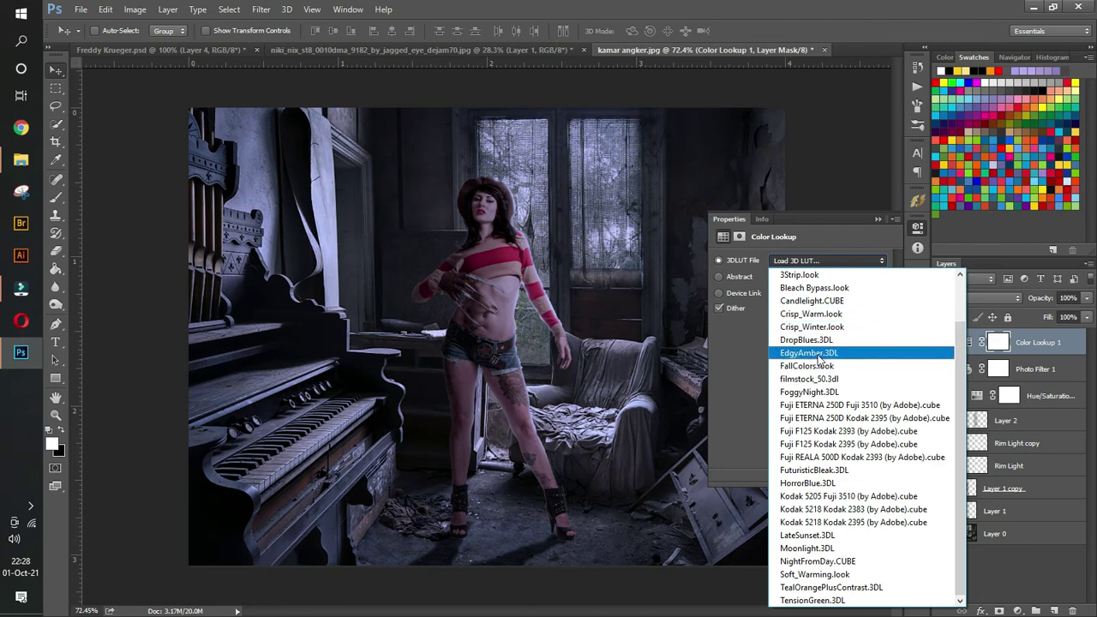
pyautogui.click(809, 483)
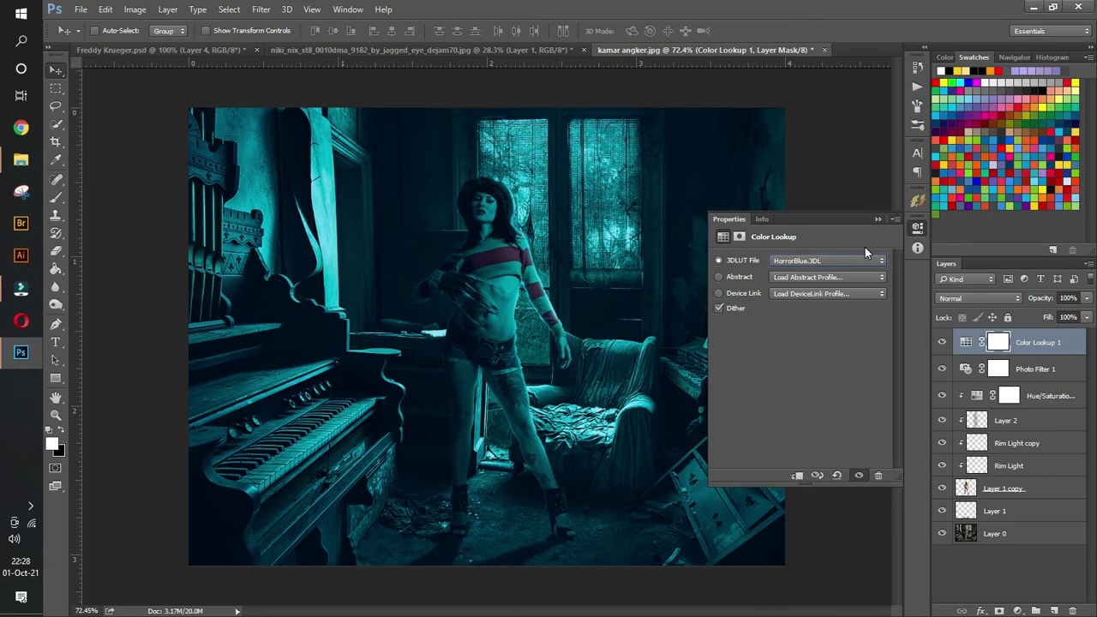
pyautogui.click(877, 220)
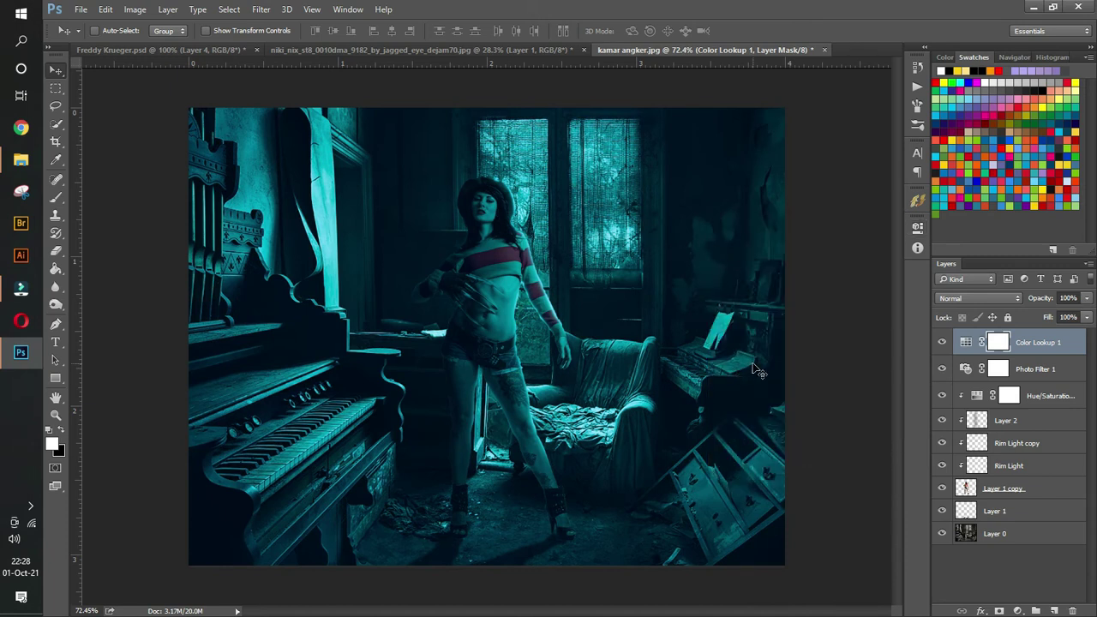
# Lower the opacity of the Color Lookup 1 layer to 25%
pyautogui.click(1086, 297)
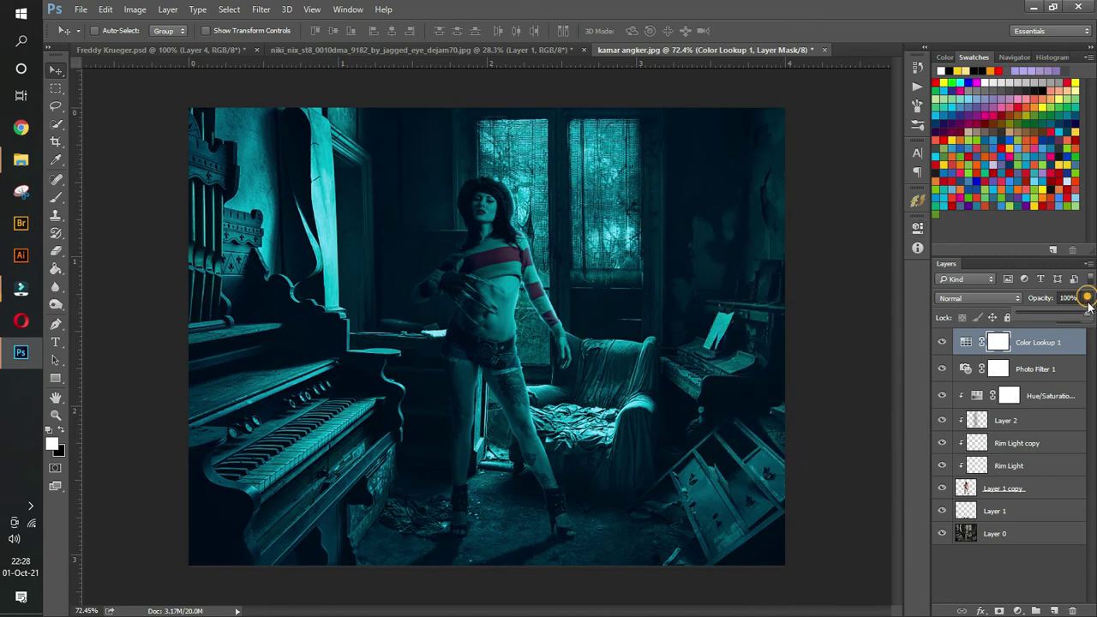
pyautogui.moveTo(1081, 314); pyautogui.dragTo(1039, 314)
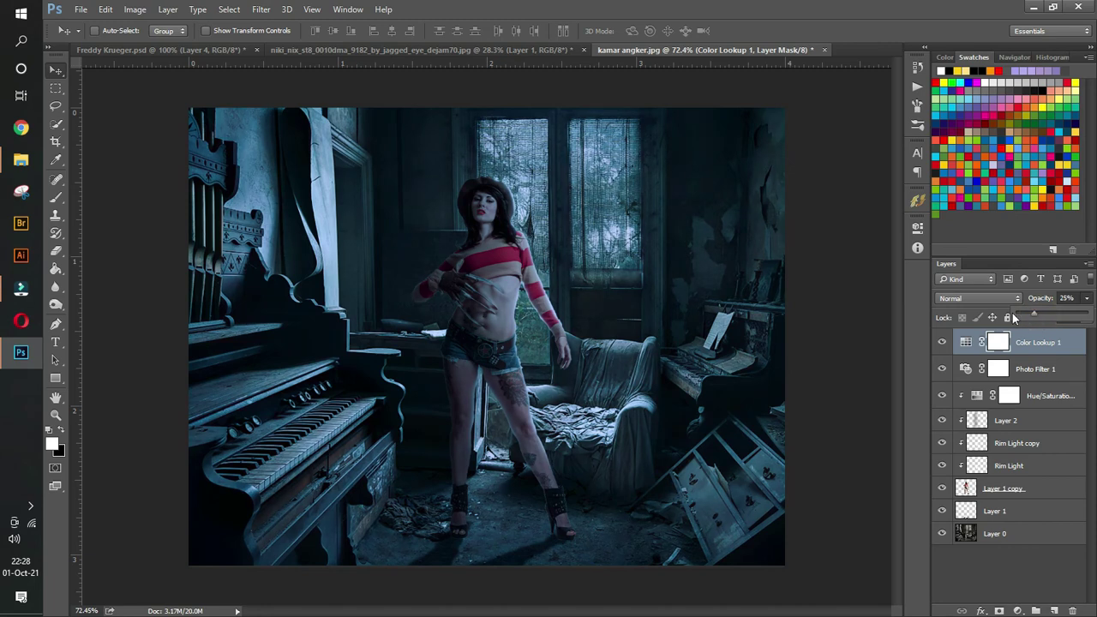
pyautogui.click(1033, 314)
# Create a new layer directly above Layer 0 and name it "sinar matahari"
pyautogui.click(1017, 535)
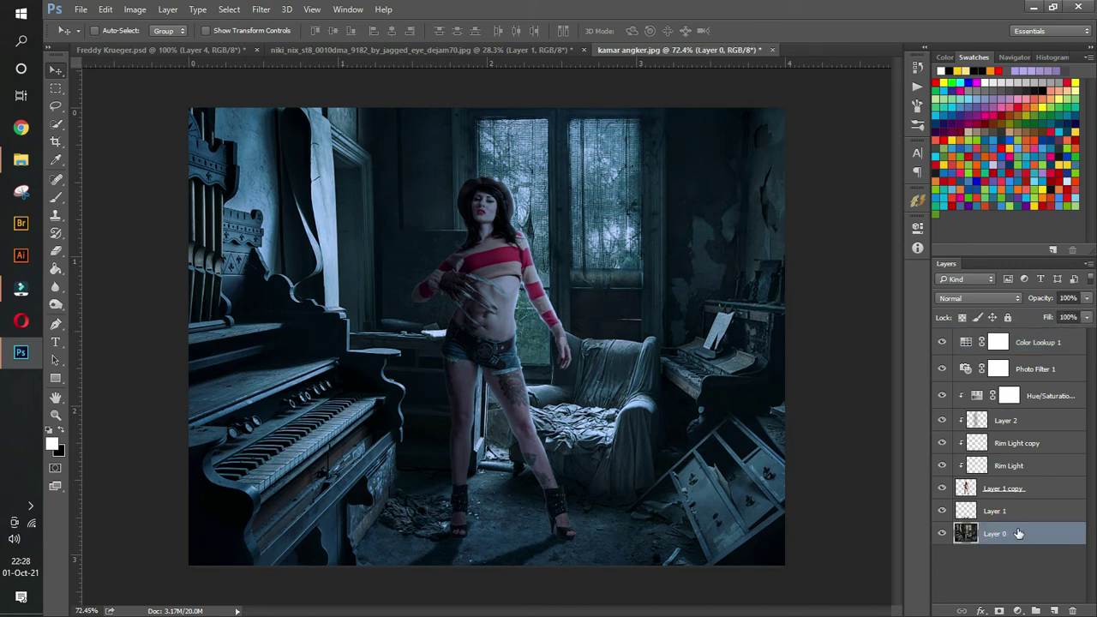
pyautogui.click(1054, 609)
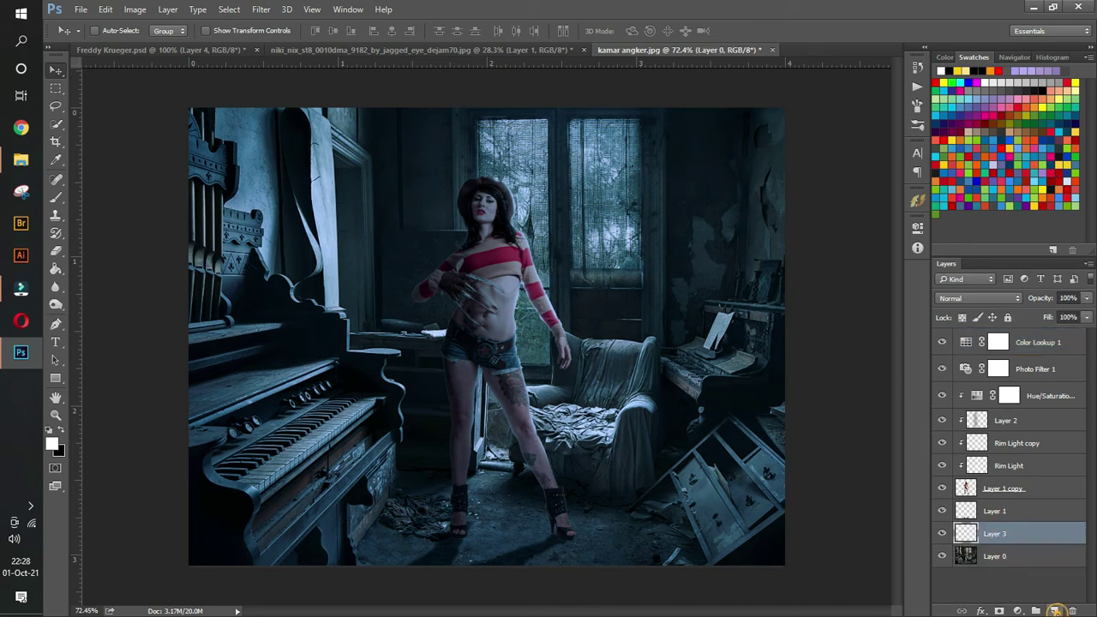
pyautogui.doubleClick(1001, 535)
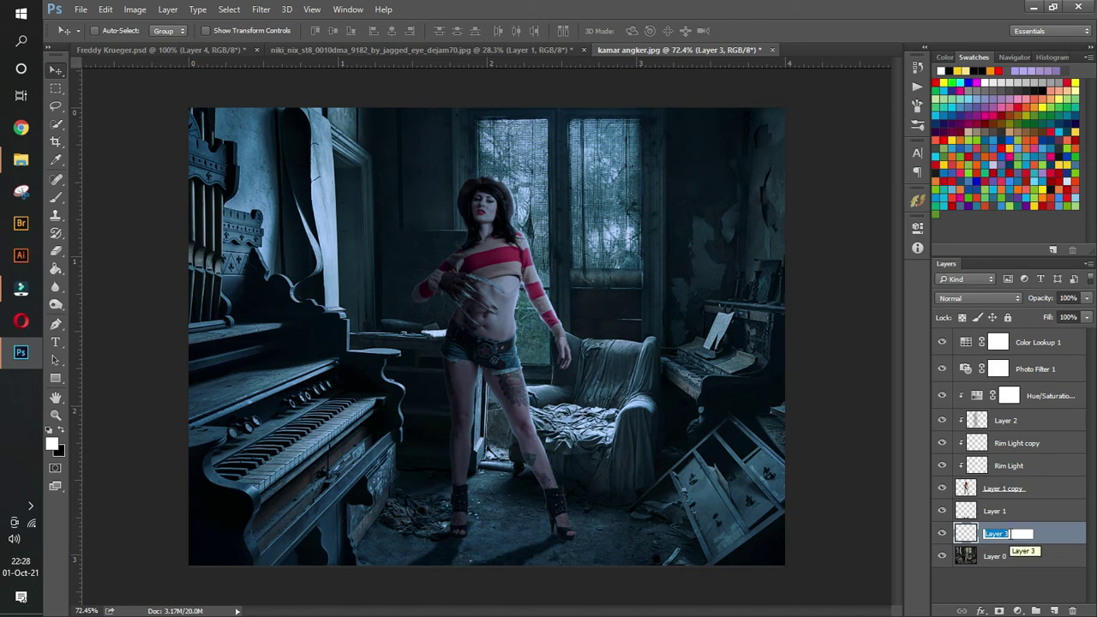
pyautogui.write('sinar matahari')
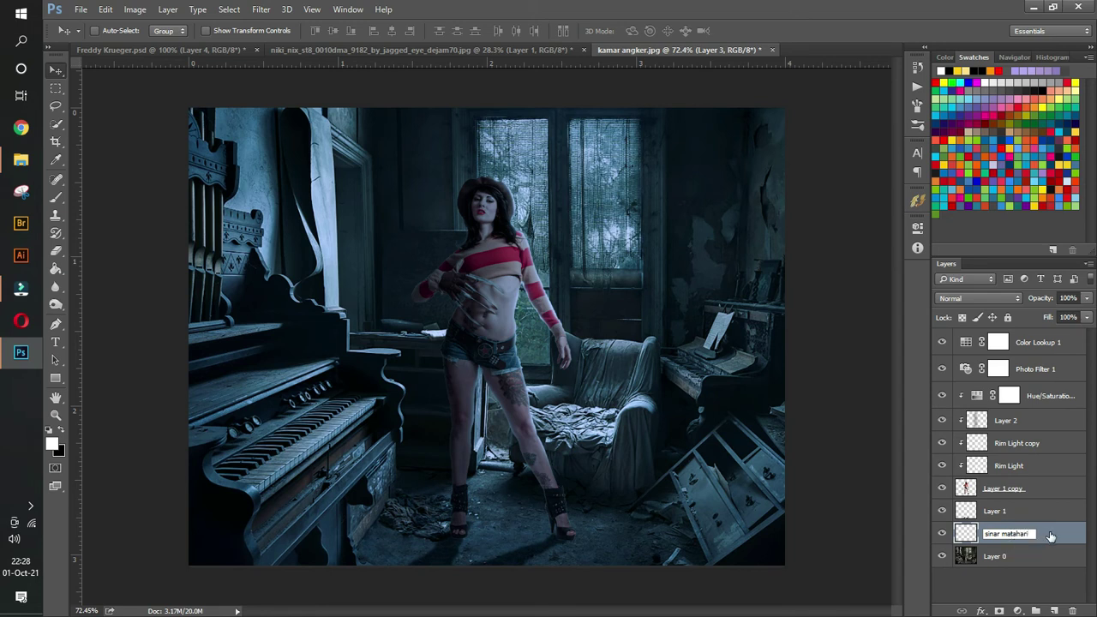
pyautogui.click(1048, 530)
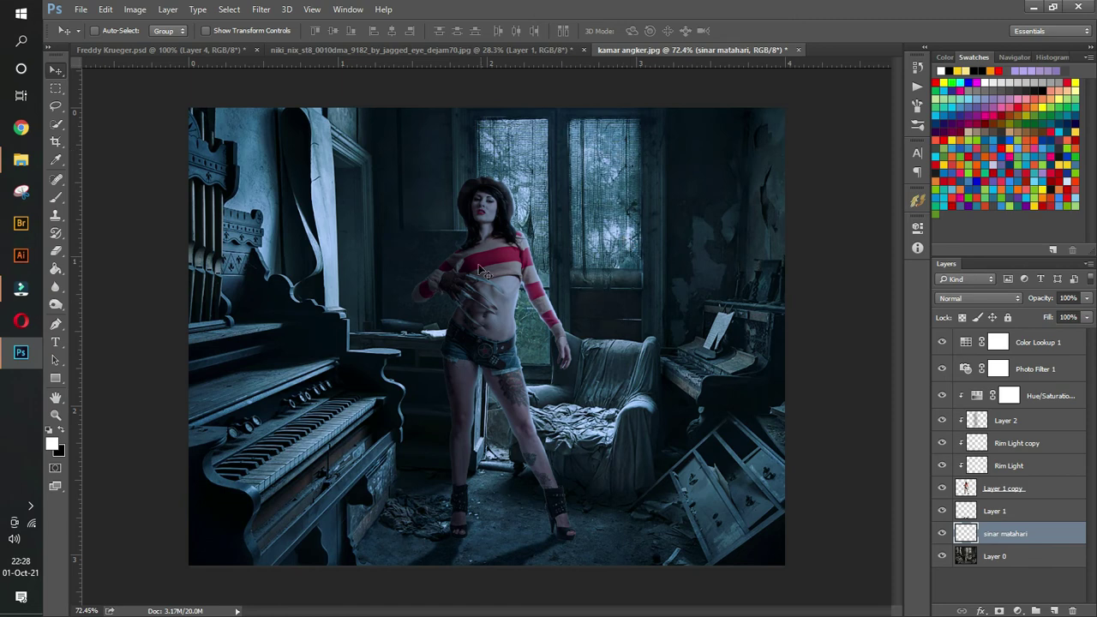
# Paint a single soft white glow over the window on the sinar matahari layer with a 700 px brush
pyautogui.click(53, 200)
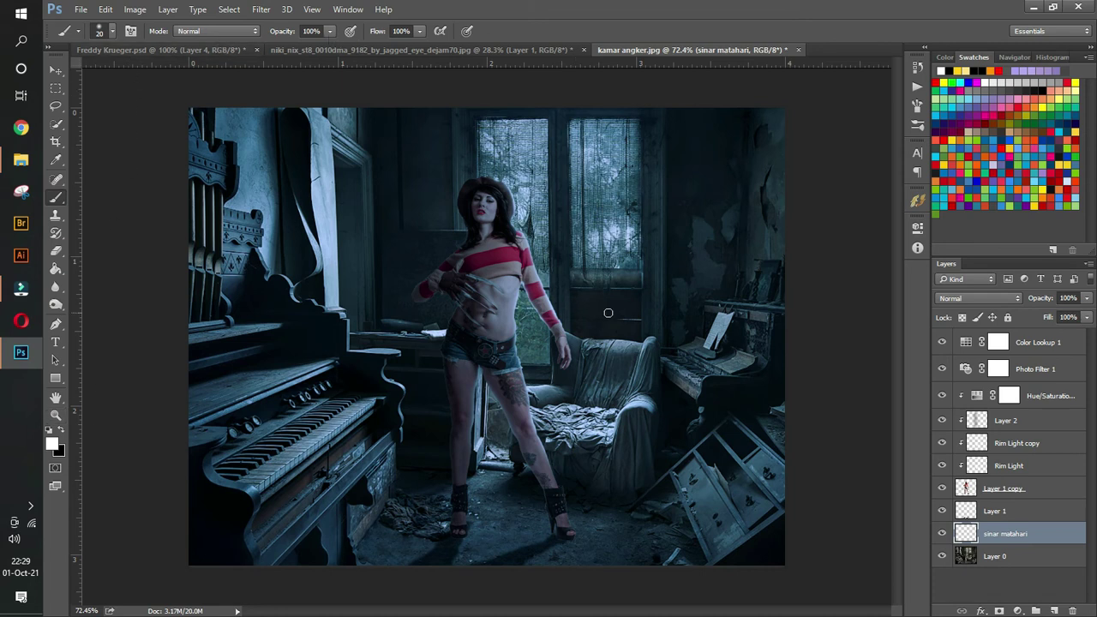
pyautogui.press(']')
pyautogui.press(']')
pyautogui.press(']')
pyautogui.press(']')
pyautogui.press(']')
pyautogui.press(']')
pyautogui.press(']')
pyautogui.press(']')
pyautogui.press(']')
pyautogui.press(']')
pyautogui.press(']')
pyautogui.press(']')
pyautogui.press(']')
pyautogui.press(']')
pyautogui.press(']')
pyautogui.press(']')
pyautogui.press(']')
pyautogui.press(']')
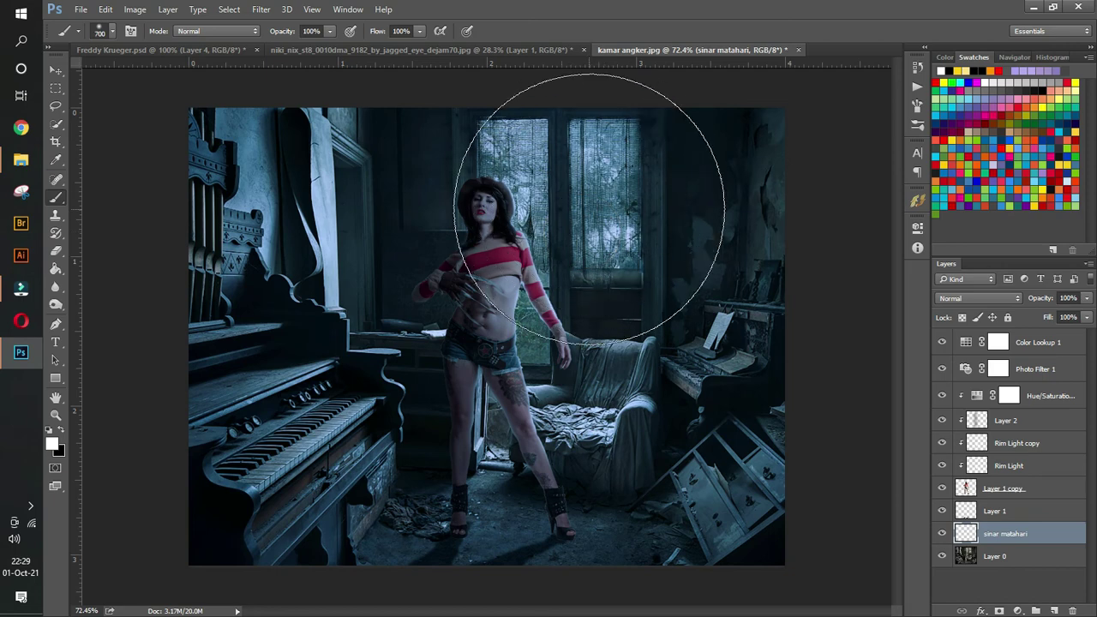
pyautogui.click(589, 208)
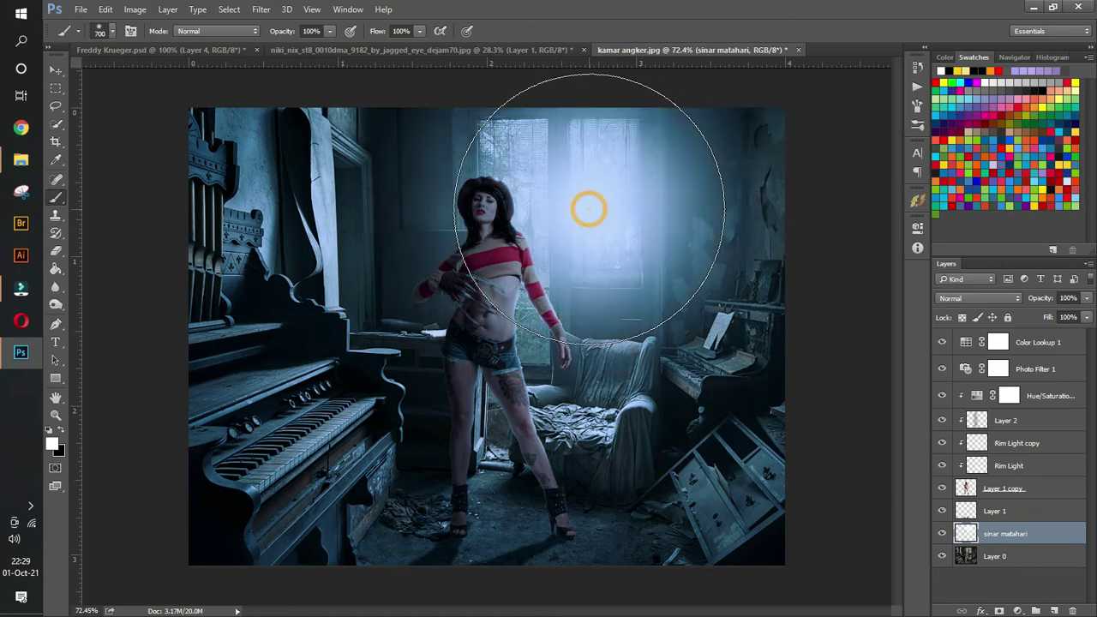
# Change the blend mode of the sinar matahari layer to Soft Light
pyautogui.click(55, 70)
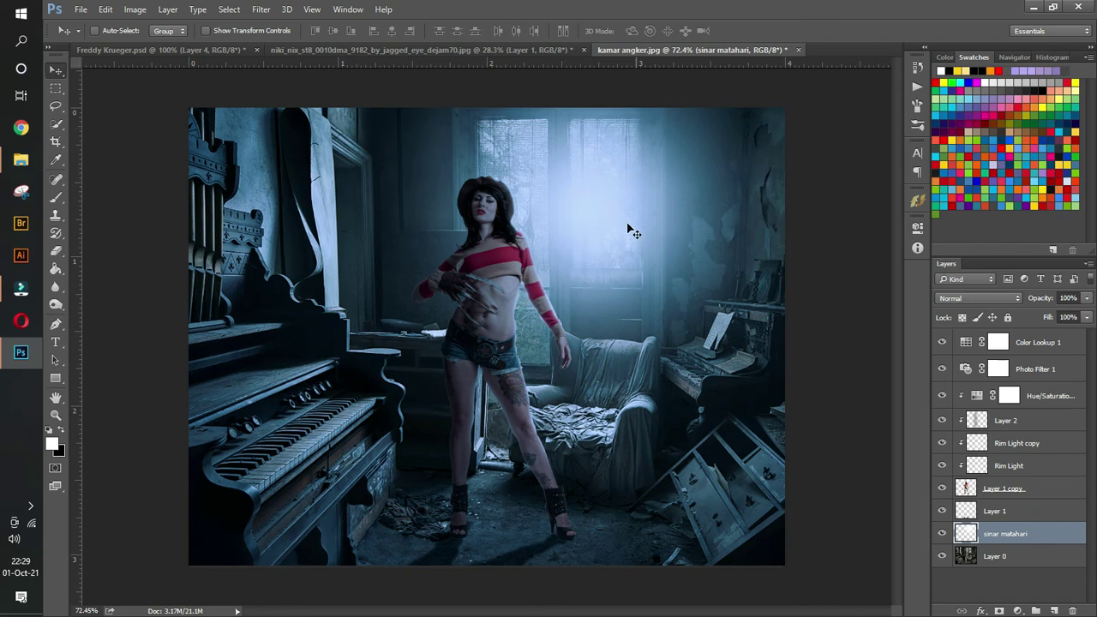
pyautogui.click(969, 298)
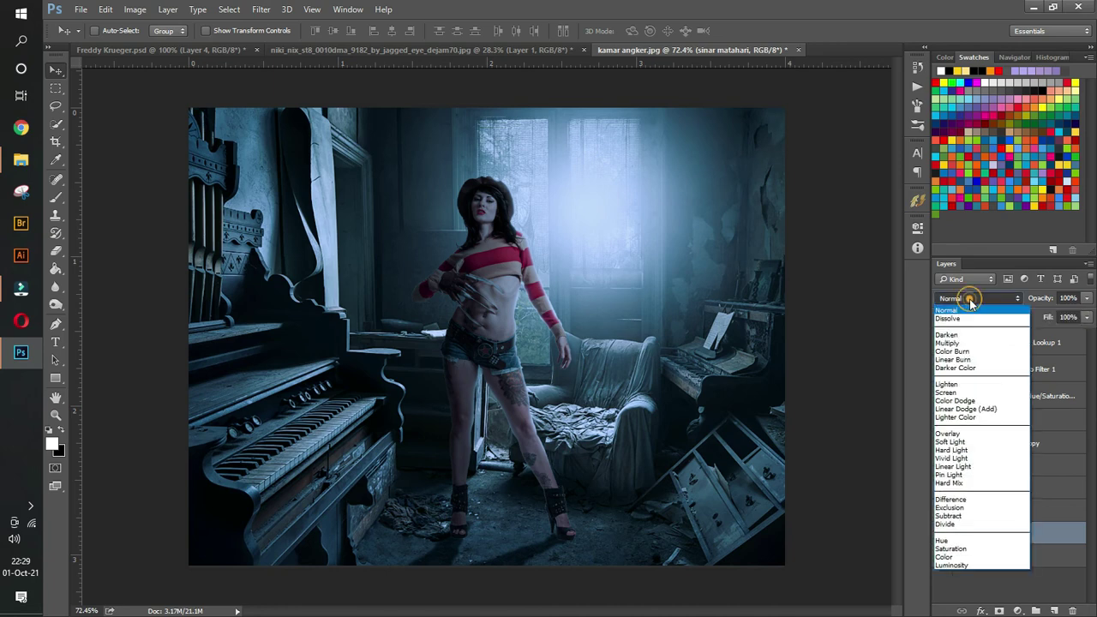
pyautogui.click(966, 442)
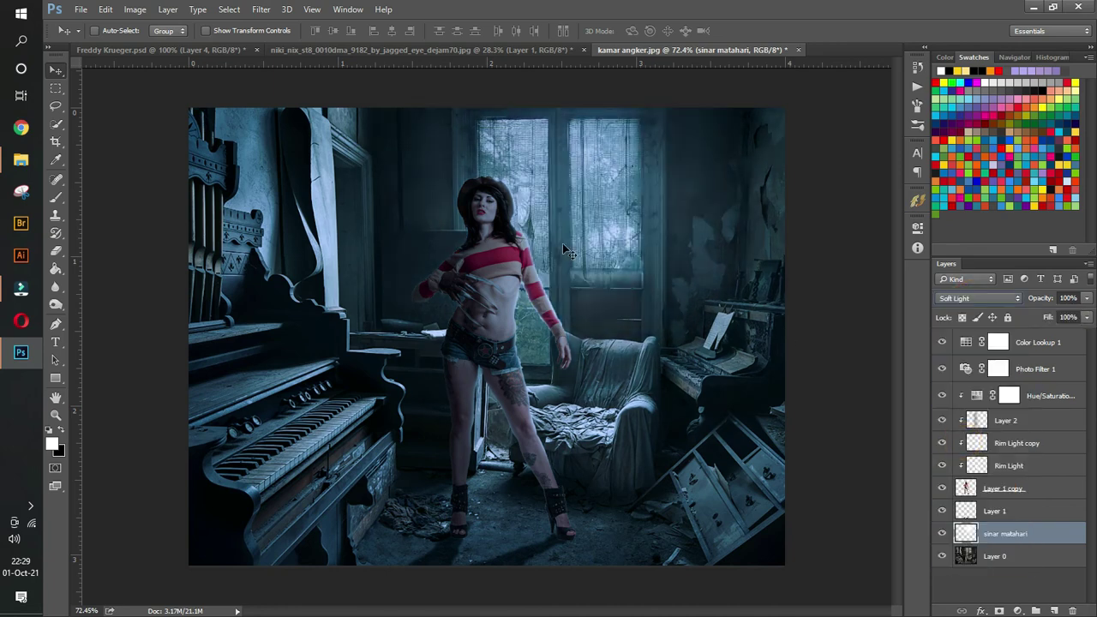
# Compare the image with the sinar matahari layer hidden and shown
pyautogui.click(943, 533)
pyautogui.click(942, 532)
pyautogui.click(942, 533)
pyautogui.click(942, 533)
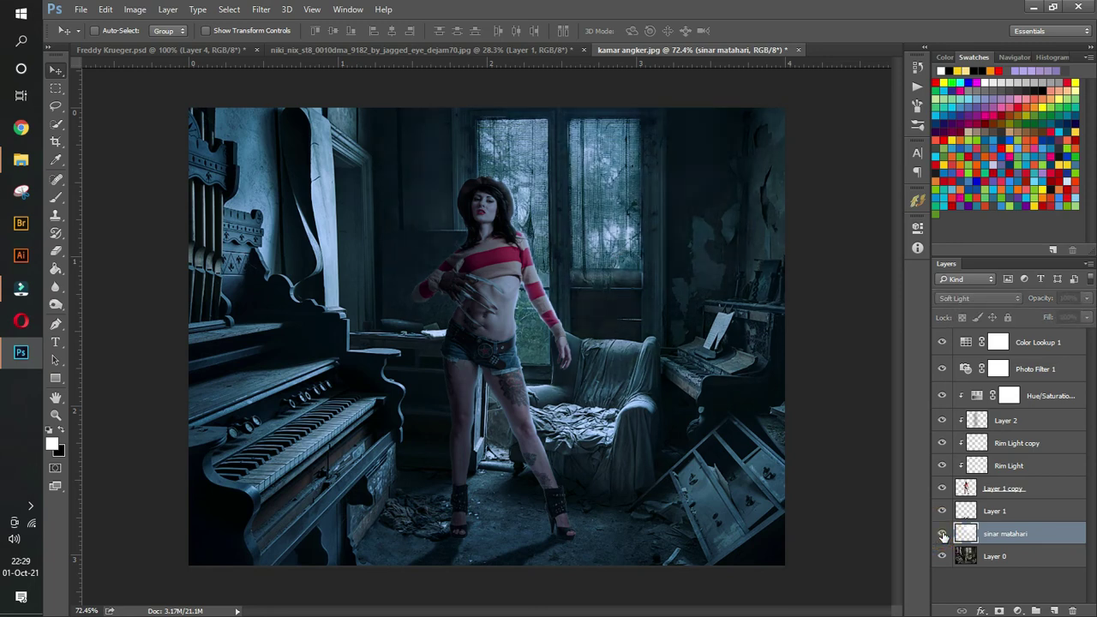
pyautogui.click(942, 533)
pyautogui.click(942, 533)
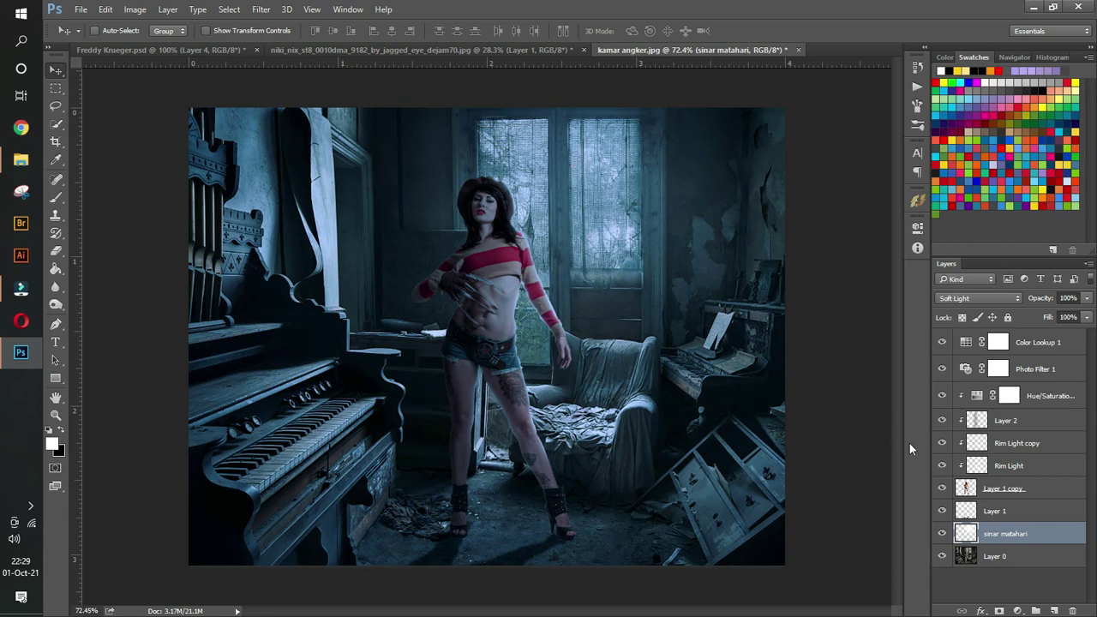
# Stamp all visible layers into a new layer above Color Lookup 1 and open it in the Camera Raw Filter
pyautogui.click(1031, 342)
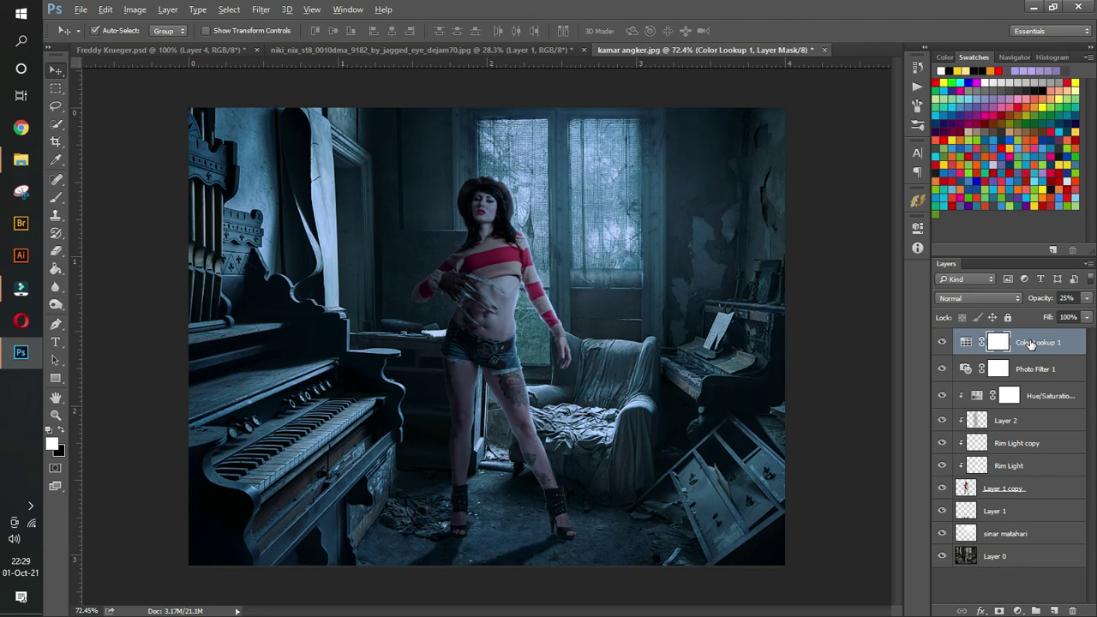
pyautogui.hotkey('ctrl', 'shift', 'alt', 'e')
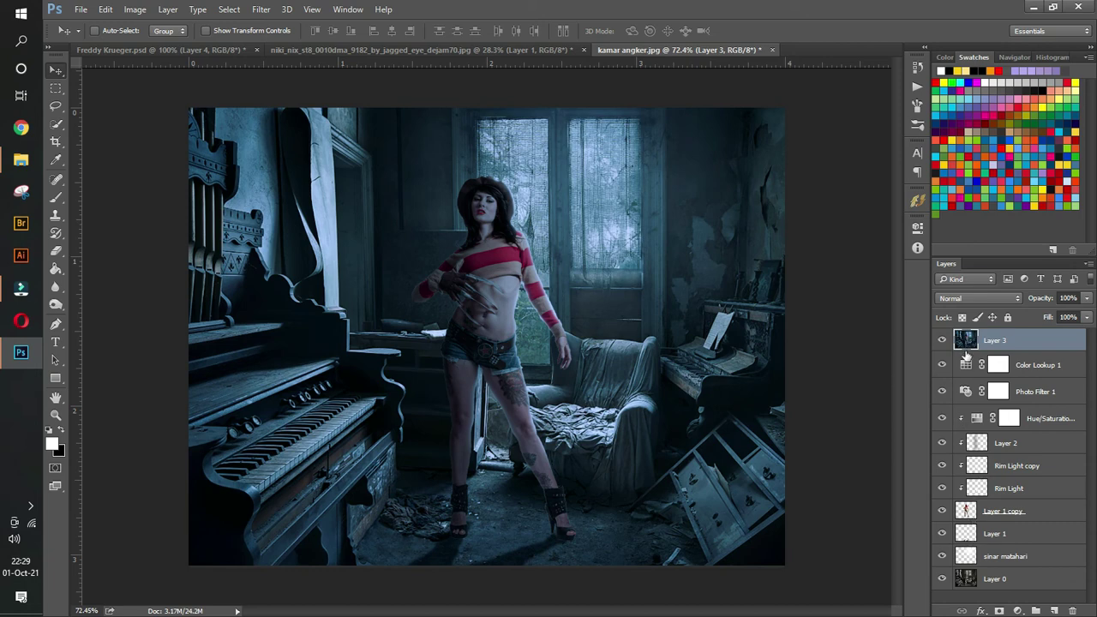
pyautogui.click(261, 10)
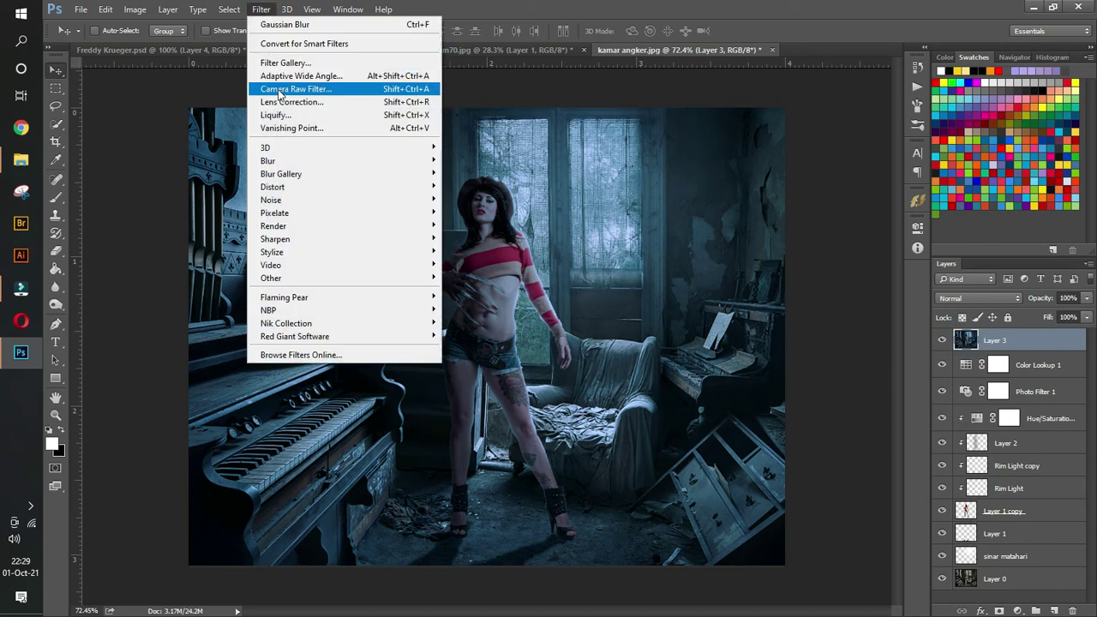
pyautogui.click(278, 90)
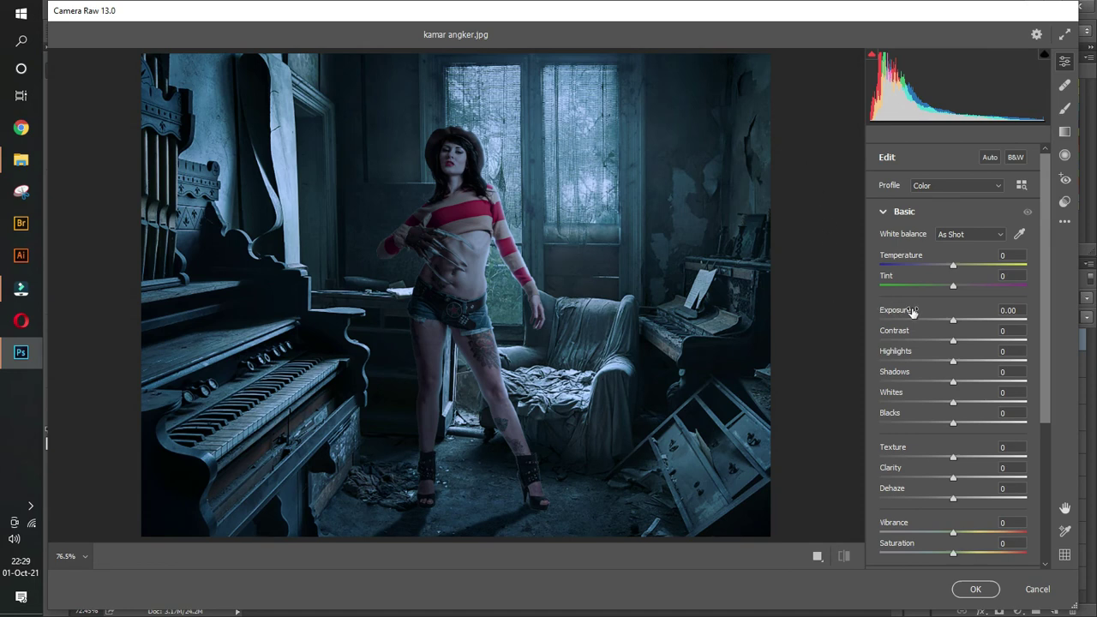
# Set Temperature -16, Exposure +0.30, Contrast -4, Highlights -39, Shadows -23, Whites -9, Blacks -11, Texture +16, Clarity +4, adjust Vibrance and Saturation, and apply the filter
pyautogui.moveTo(953, 269); pyautogui.dragTo(941, 270)
pyautogui.moveTo(952, 320); pyautogui.dragTo(956, 323)
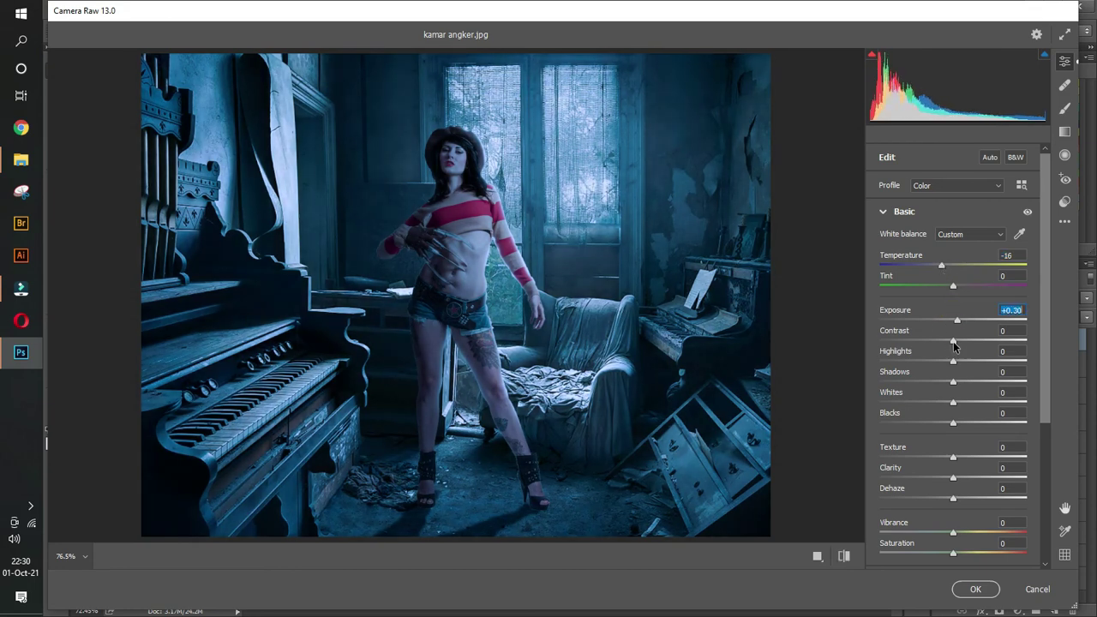
pyautogui.moveTo(953, 341); pyautogui.dragTo(957, 480)
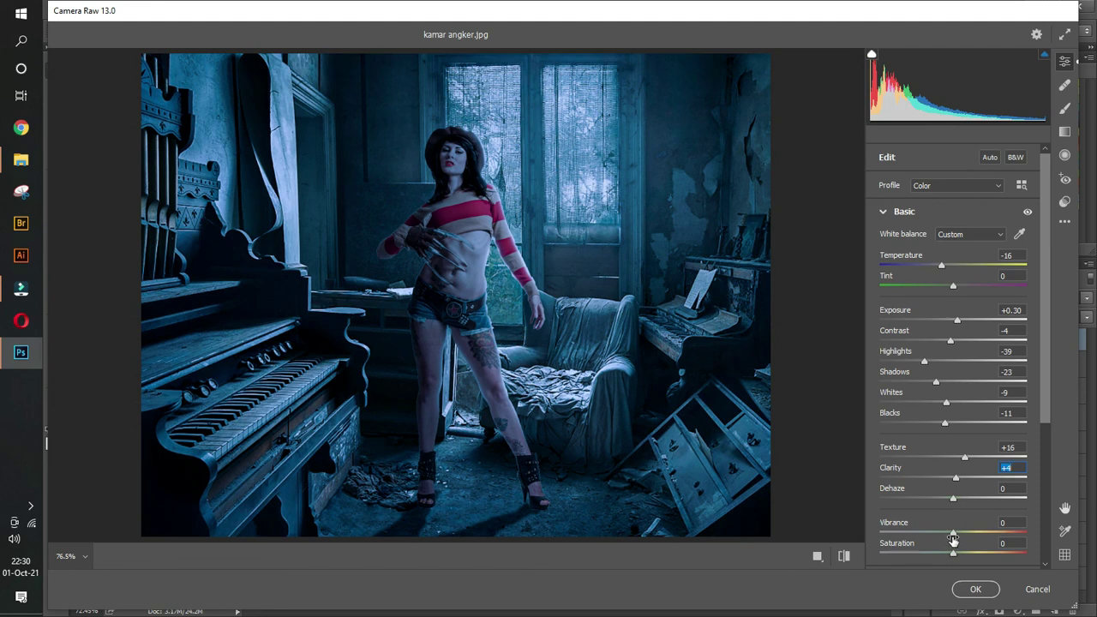
pyautogui.moveTo(953, 533); pyautogui.dragTo(946, 556)
pyautogui.click(975, 589)
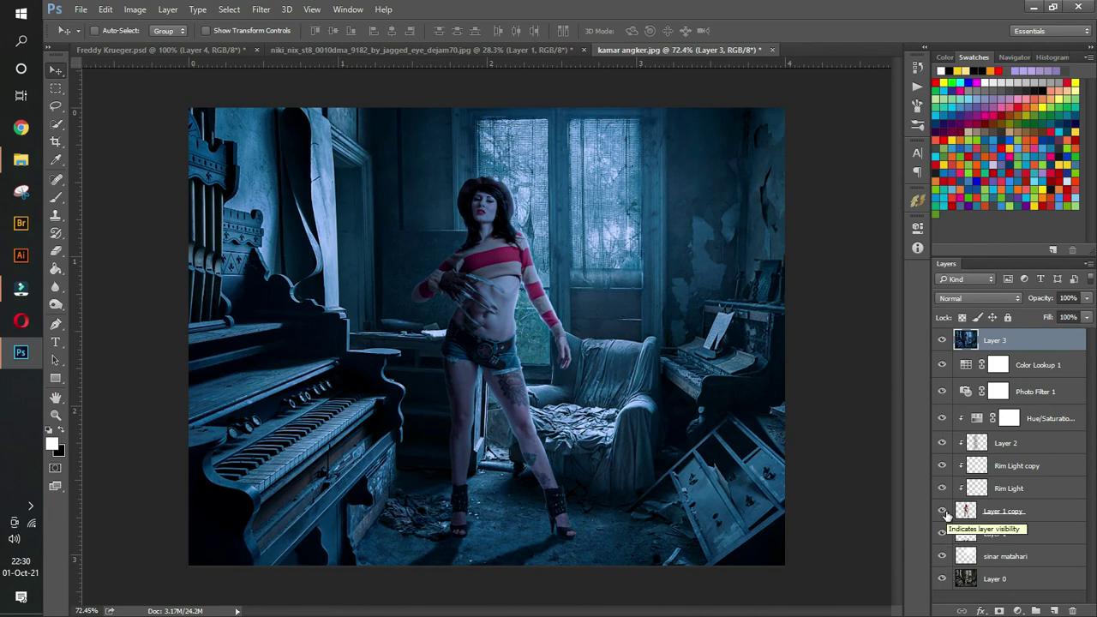
# Compare the finished composite with the Layer 1 copy model alone and with the Layer 0 room alone
pyautogui.keyDown('alt'); pyautogui.click(943, 511); pyautogui.keyUp('alt')
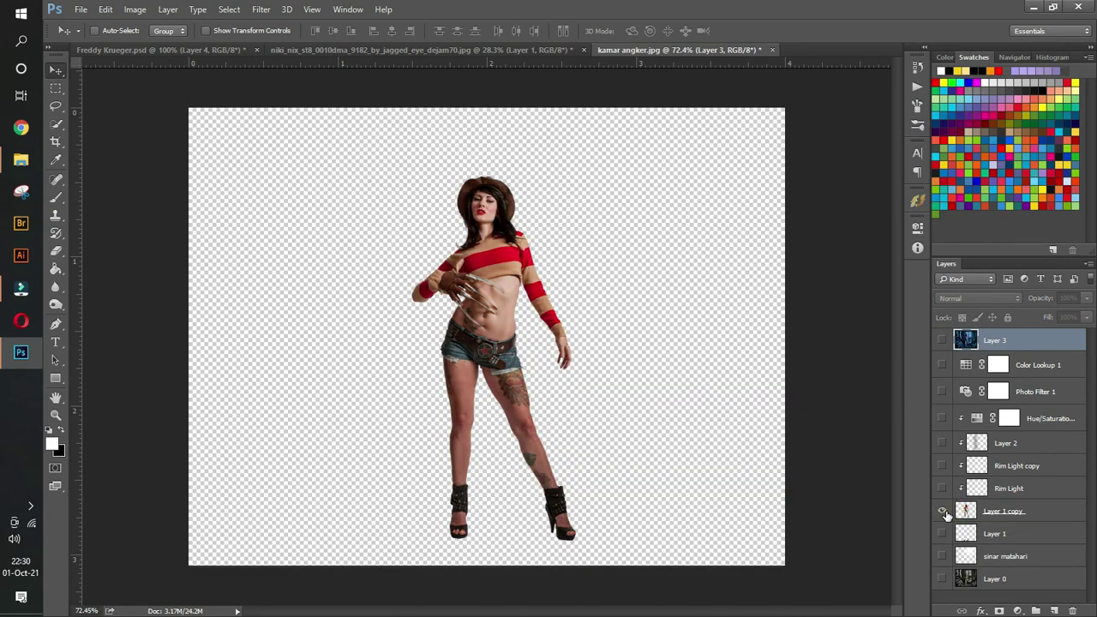
pyautogui.keyDown('alt'); pyautogui.click(943, 512); pyautogui.keyUp('alt')
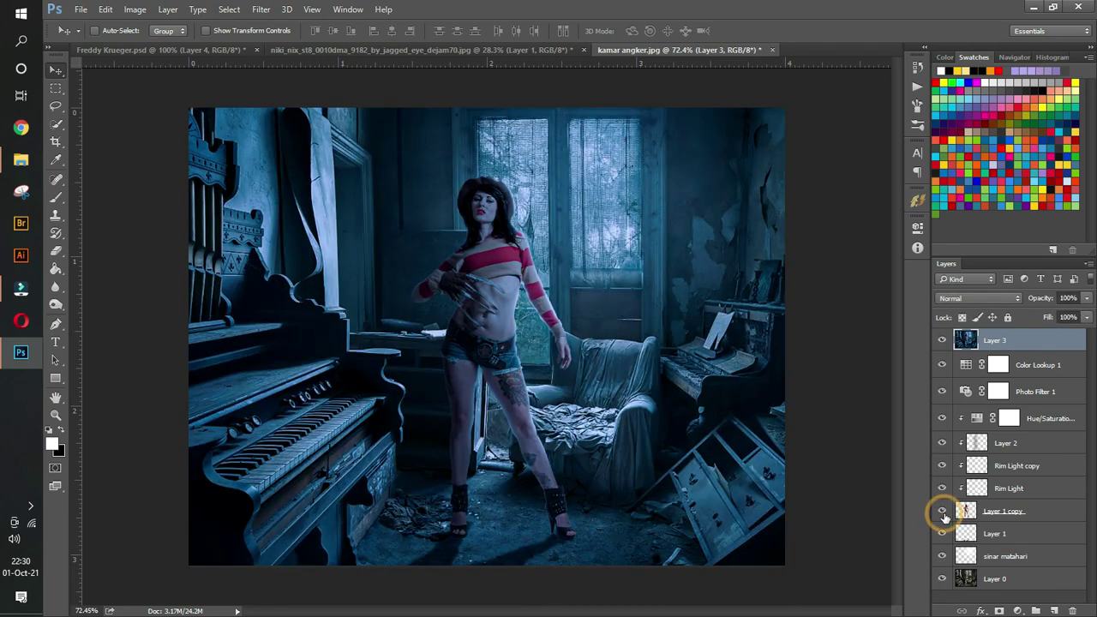
pyautogui.keyDown('alt'); pyautogui.click(942, 512); pyautogui.keyUp('alt')
pyautogui.keyDown('alt'); pyautogui.click(942, 513); pyautogui.keyUp('alt')
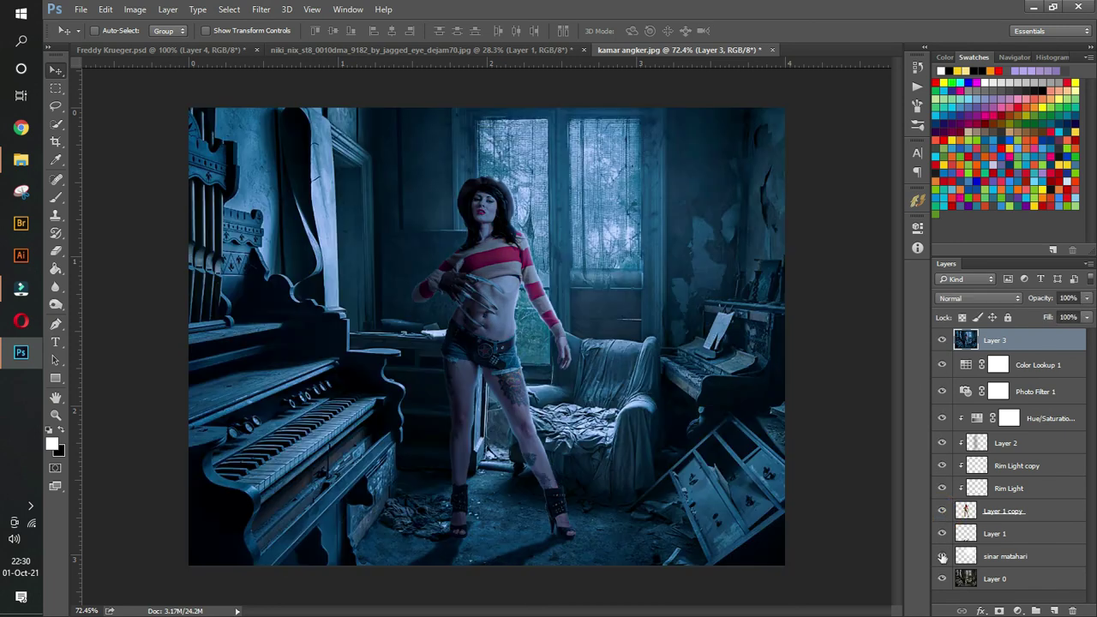
pyautogui.keyDown('alt'); pyautogui.click(940, 580); pyautogui.keyUp('alt')
pyautogui.keyDown('alt'); pyautogui.click(941, 580); pyautogui.keyUp('alt')
pyautogui.keyDown('alt'); pyautogui.click(941, 580); pyautogui.keyUp('alt')
pyautogui.keyDown('alt'); pyautogui.click(941, 580); pyautogui.keyUp('alt')
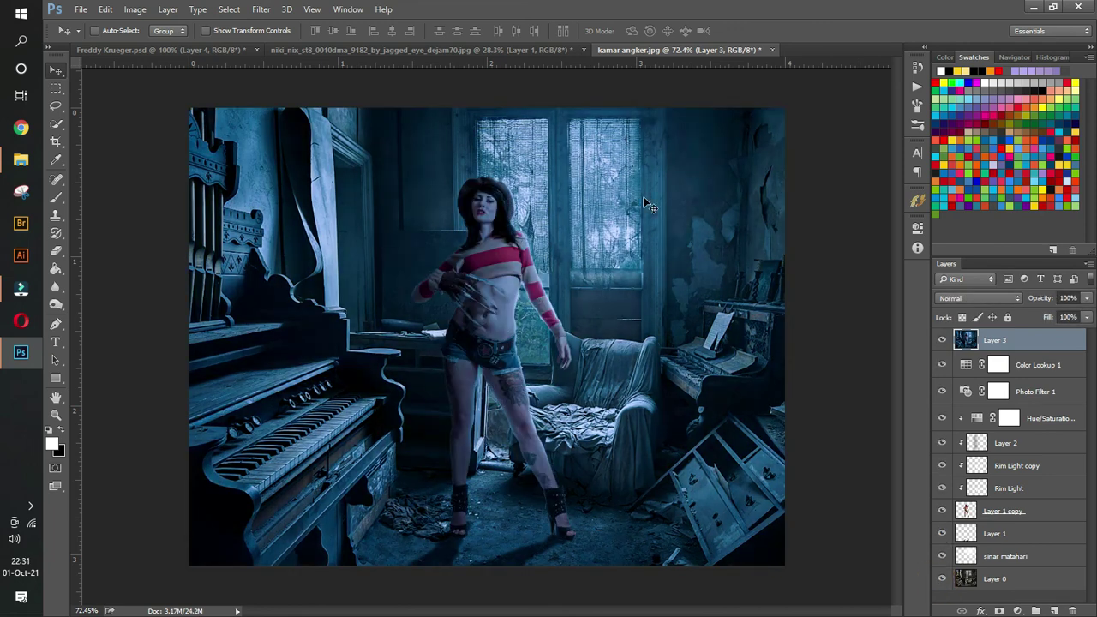